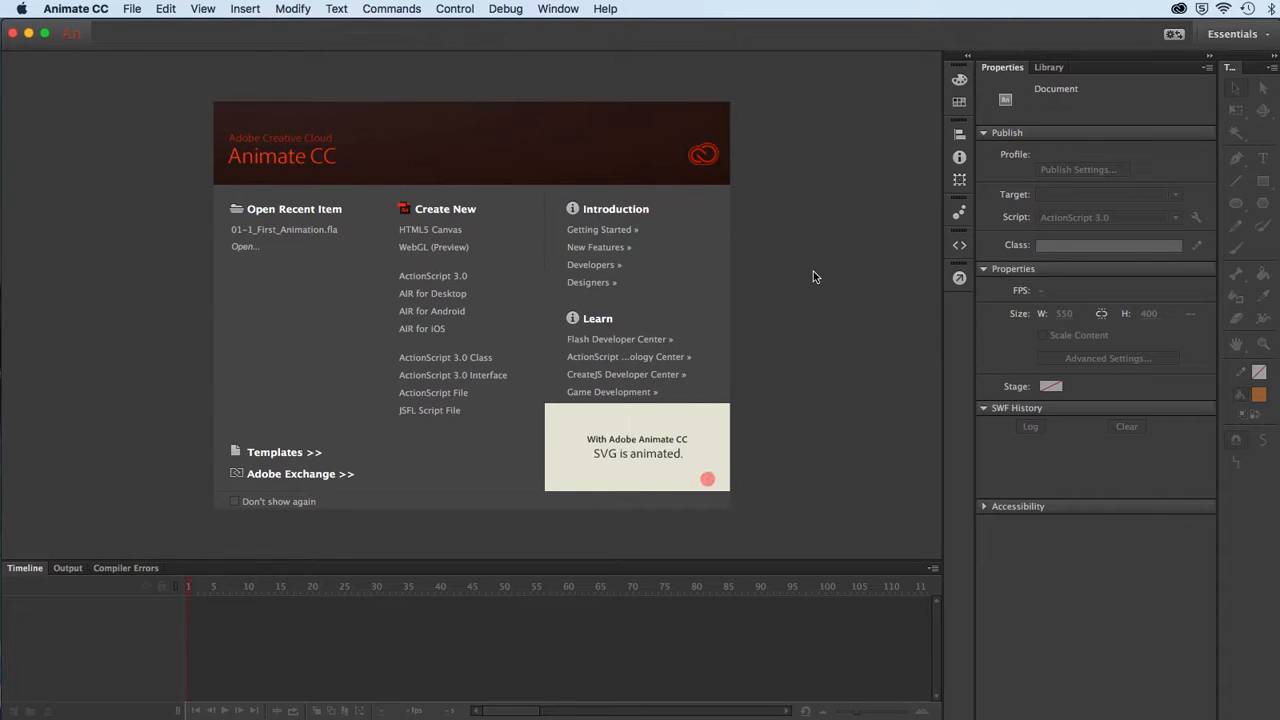
Create a new ActionScript 3.0 document and import crush.jpg from the pentool folder onto the stage.
click(472, 280)
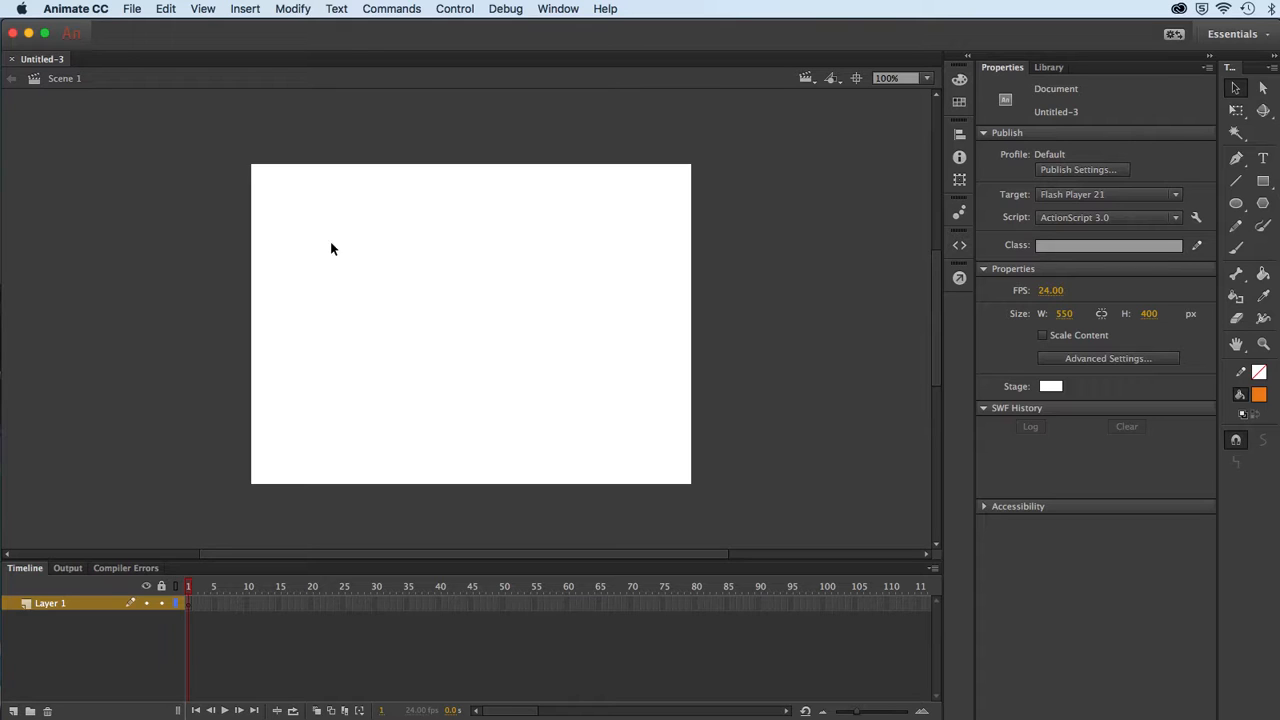
click(133, 9)
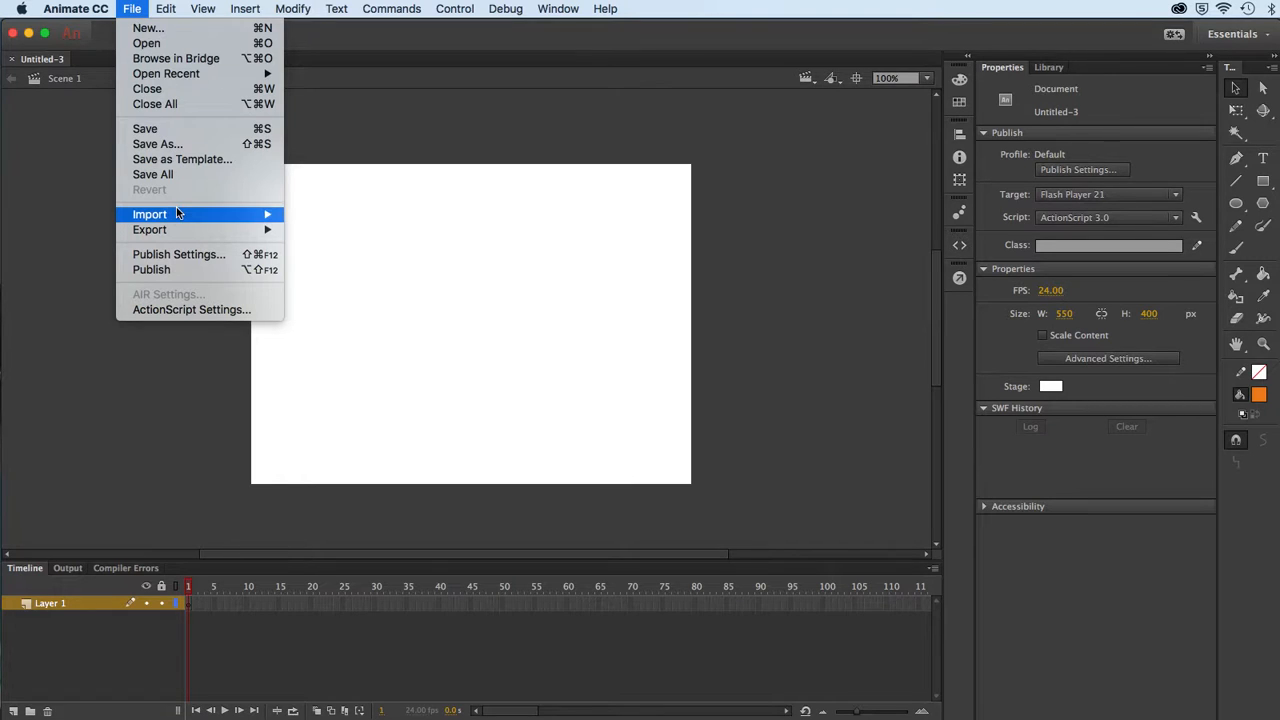
mouse_move(173, 217)
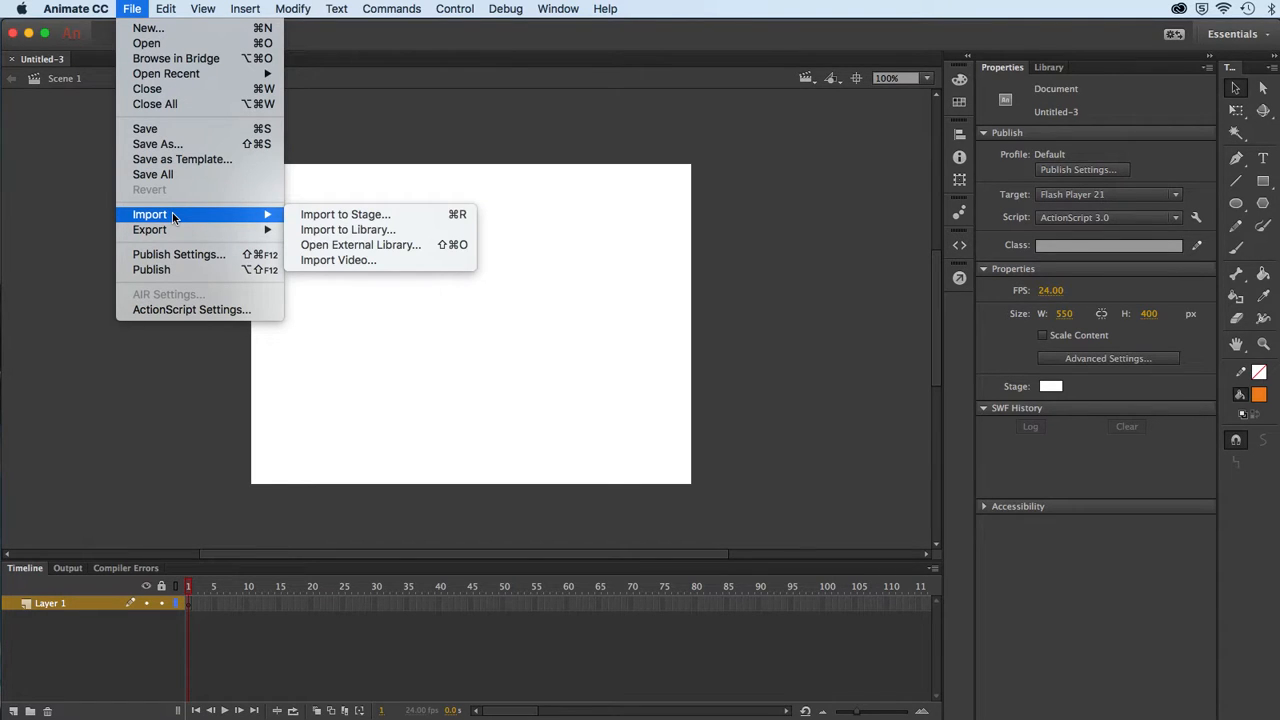
click(324, 218)
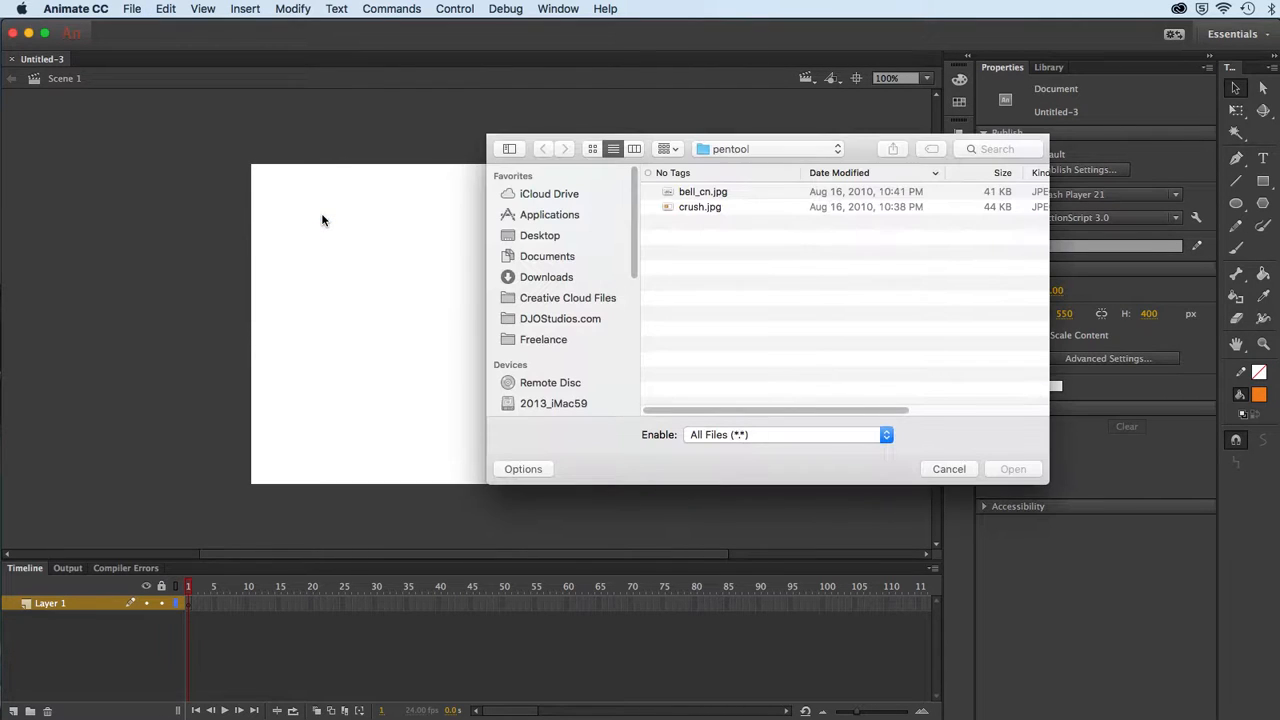
click(694, 210)
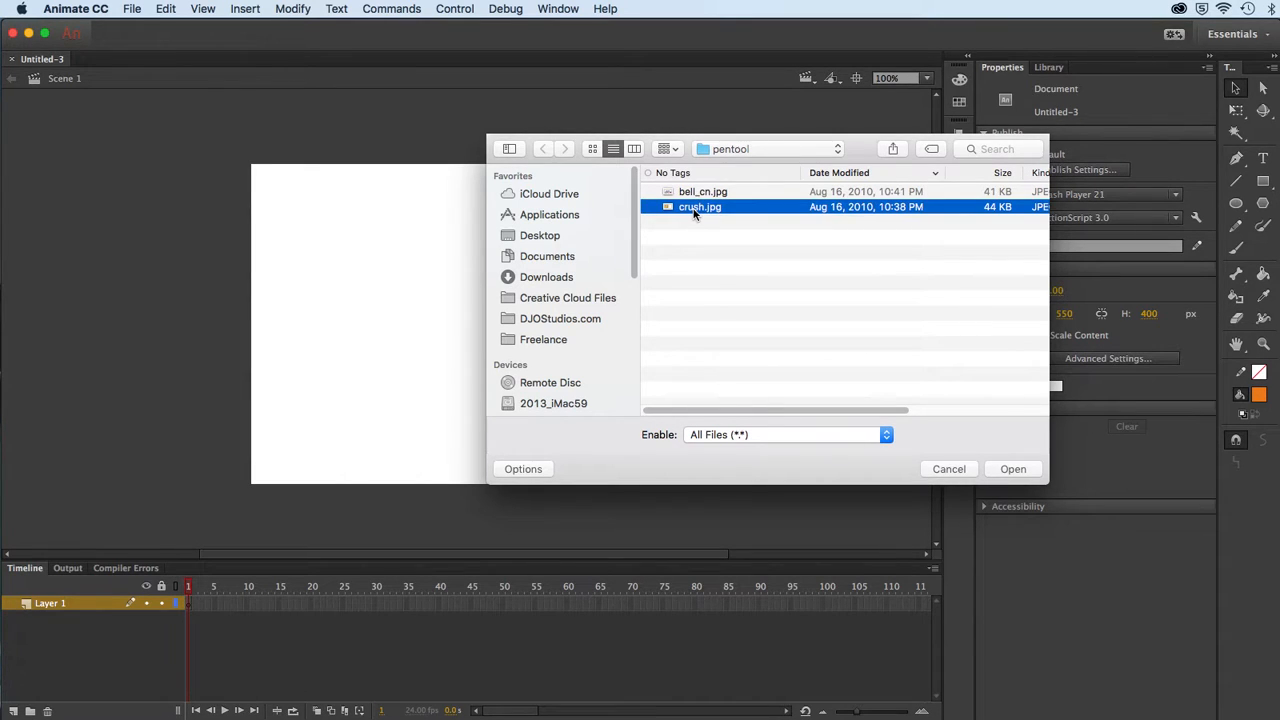
click(996, 470)
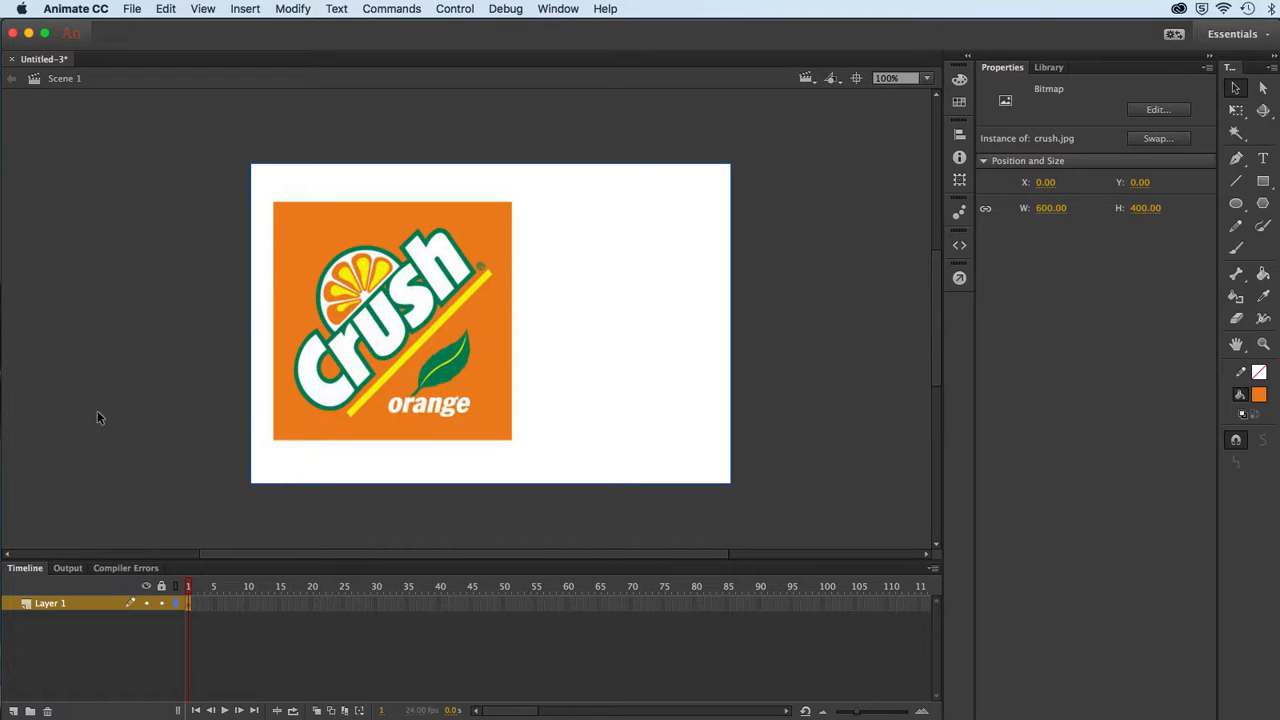
Save the document to the Desktop as pentool01 in Animate Document (*.fla) format.
click(133, 9)
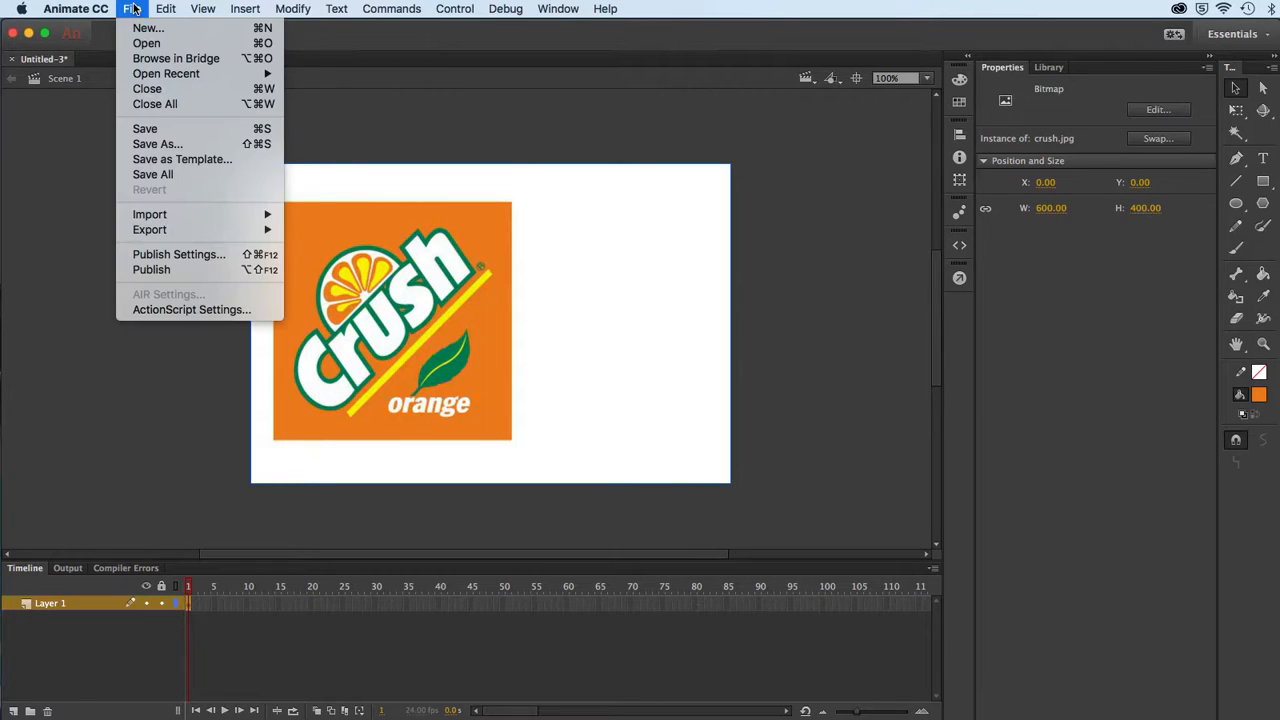
click(145, 145)
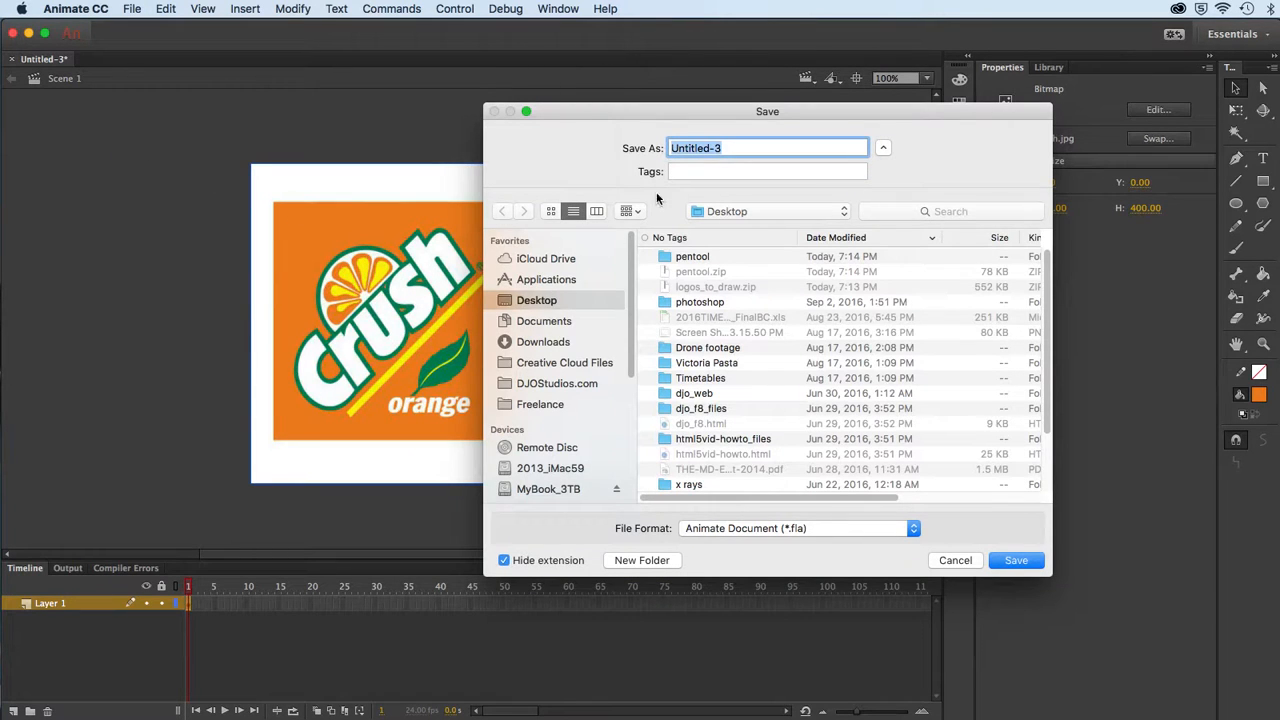
text(pentool01)
key(Return)
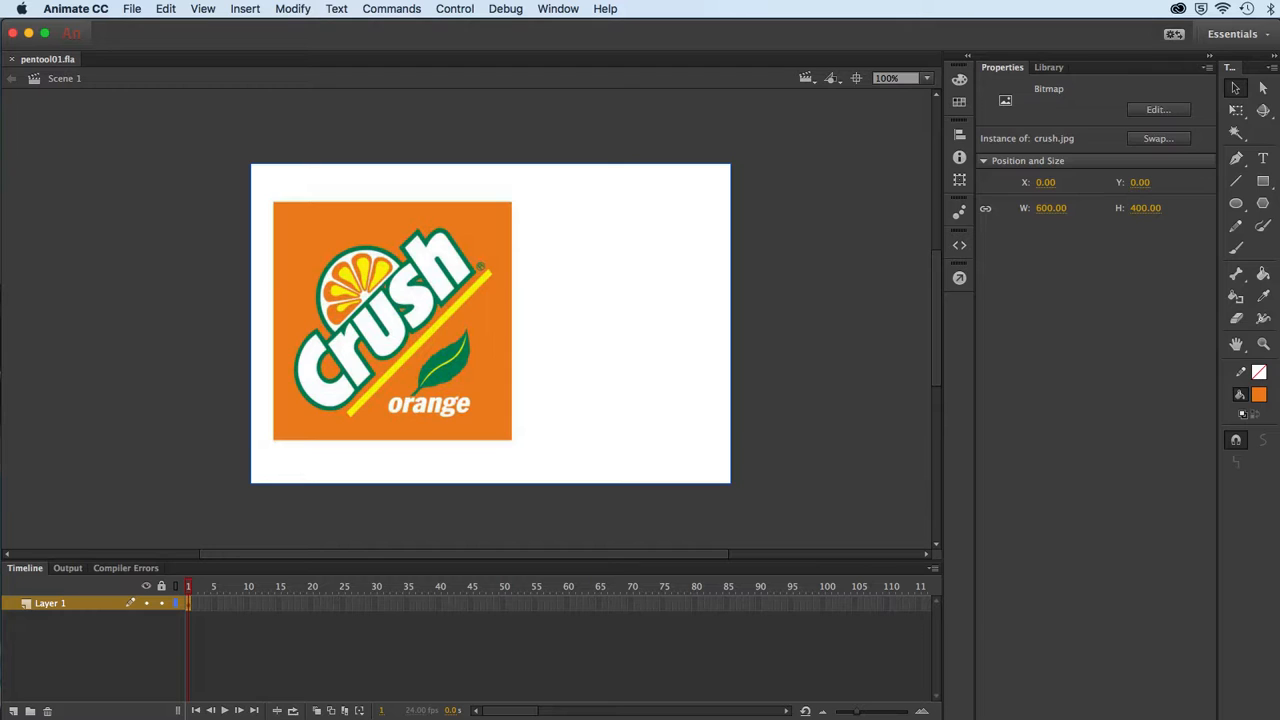
Lock Layer 1, which holds the Crush bitmap, and check that the bitmap cannot be selected or moved.
click(165, 604)
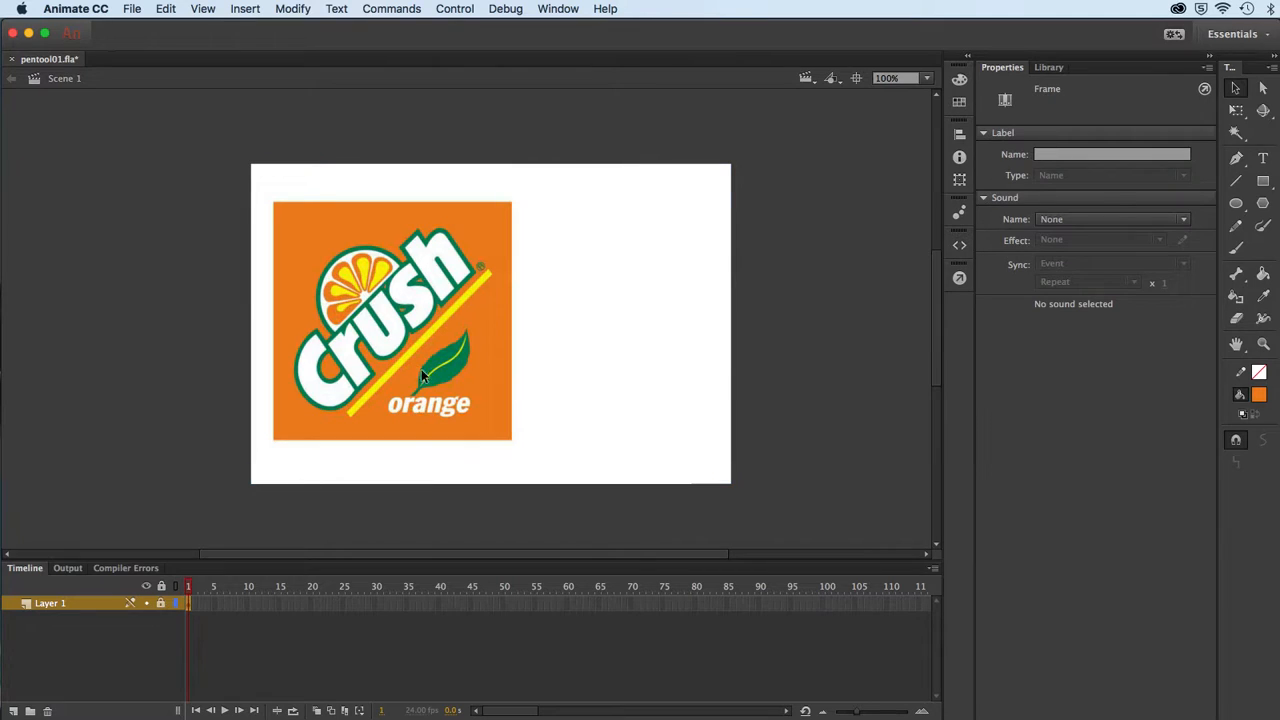
click(471, 408)
drag(445, 333, 425, 355)
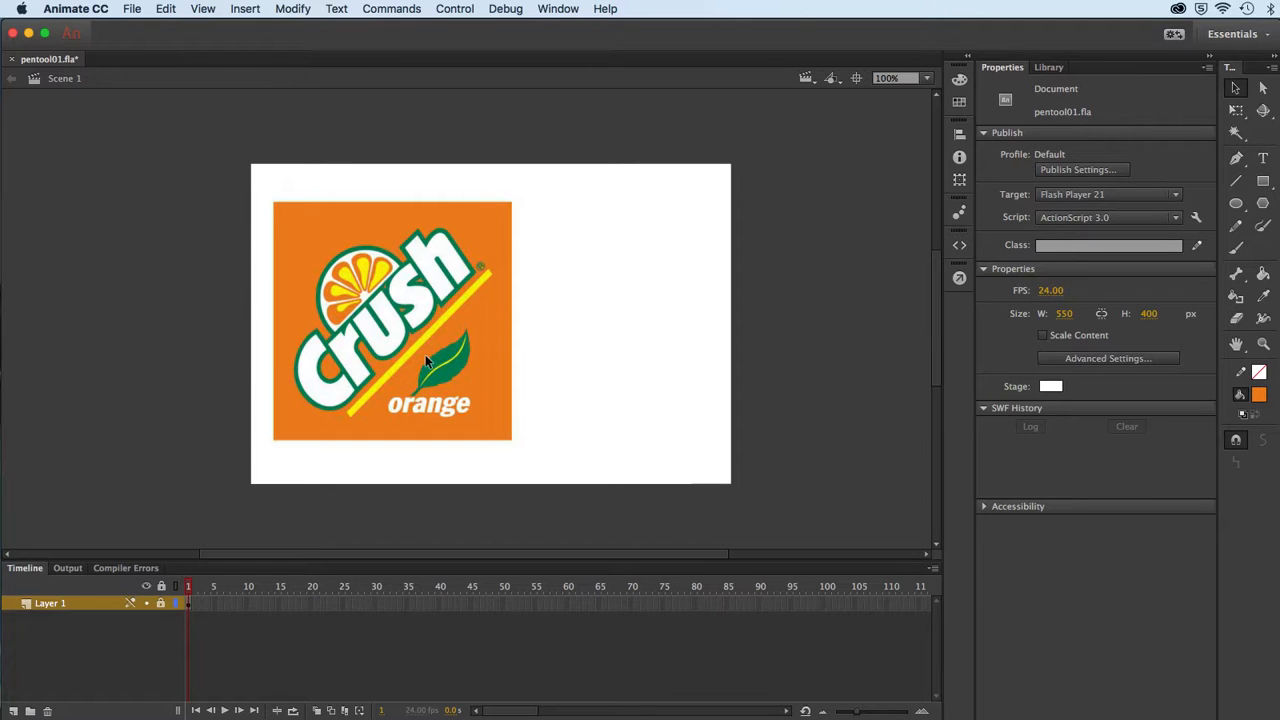
Rename the locked bitmap layer to "tracer" and save the document.
double_click(51, 604)
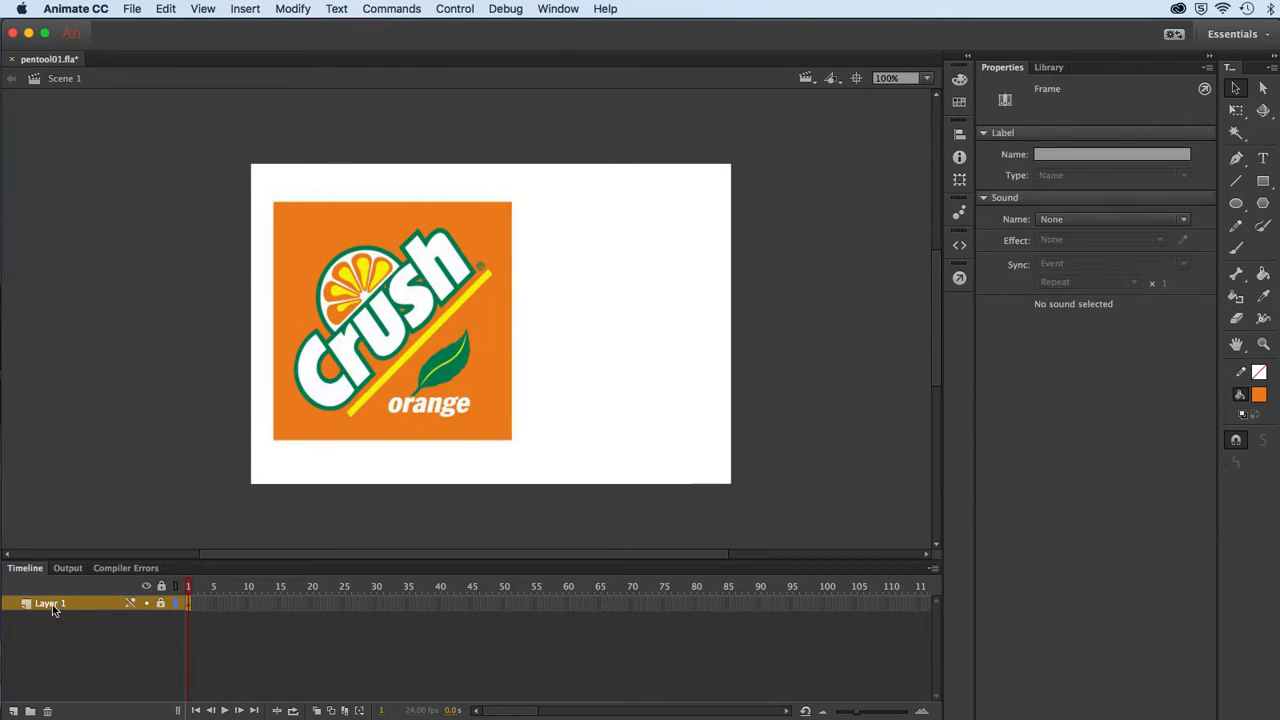
text(tracer)
key(Return)
click(141, 8)
click(152, 130)
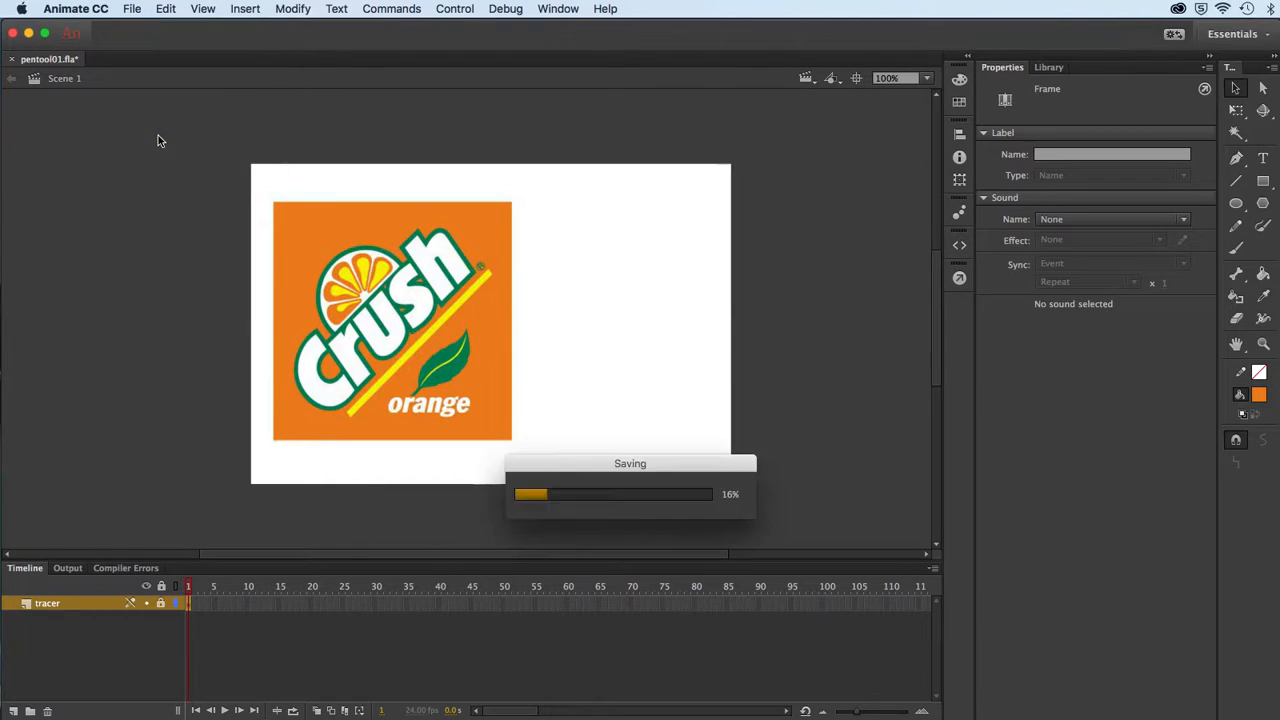
Add a new layer above the tracer layer and name it "logo".
click(14, 711)
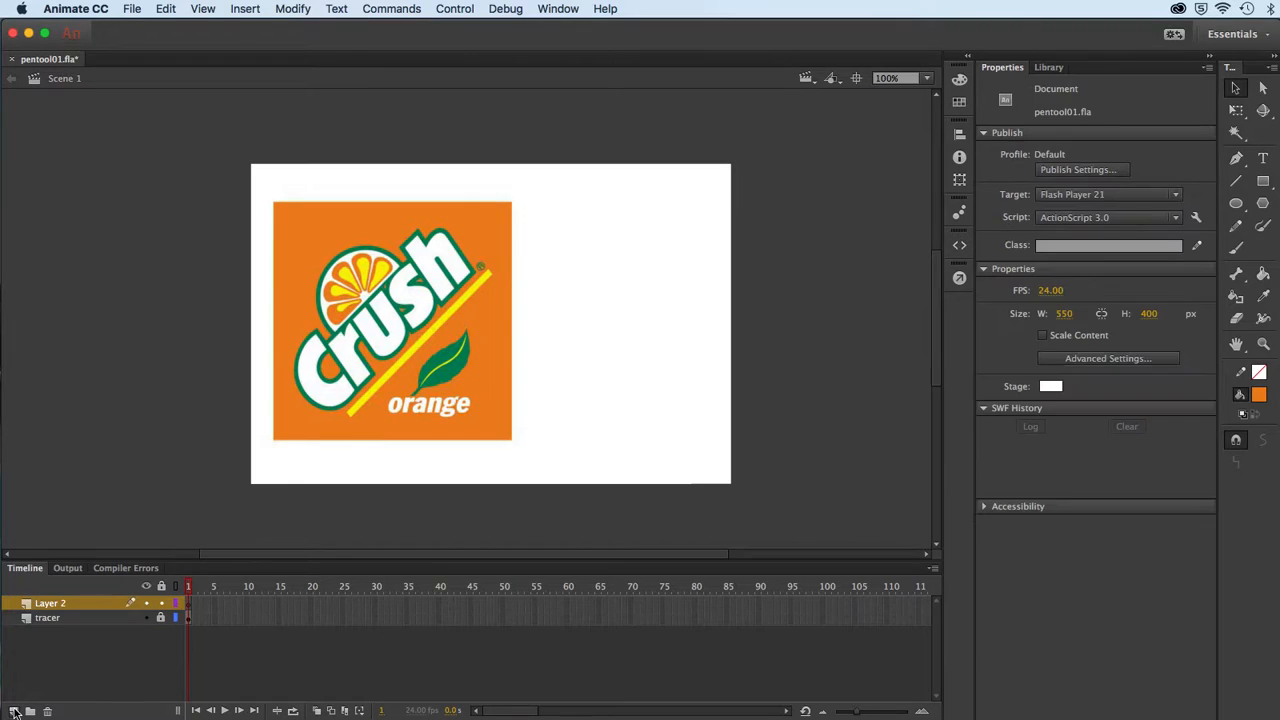
click(56, 606)
double_click(56, 606)
text(logo)
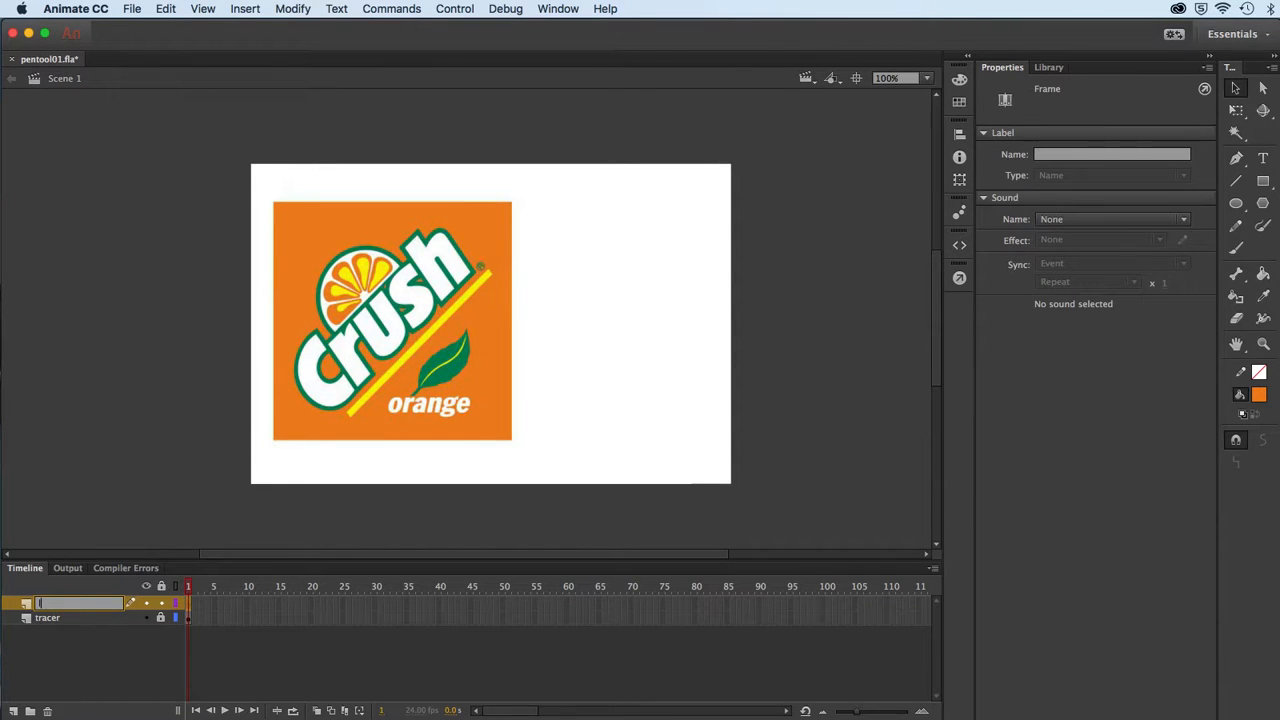
key(Return)
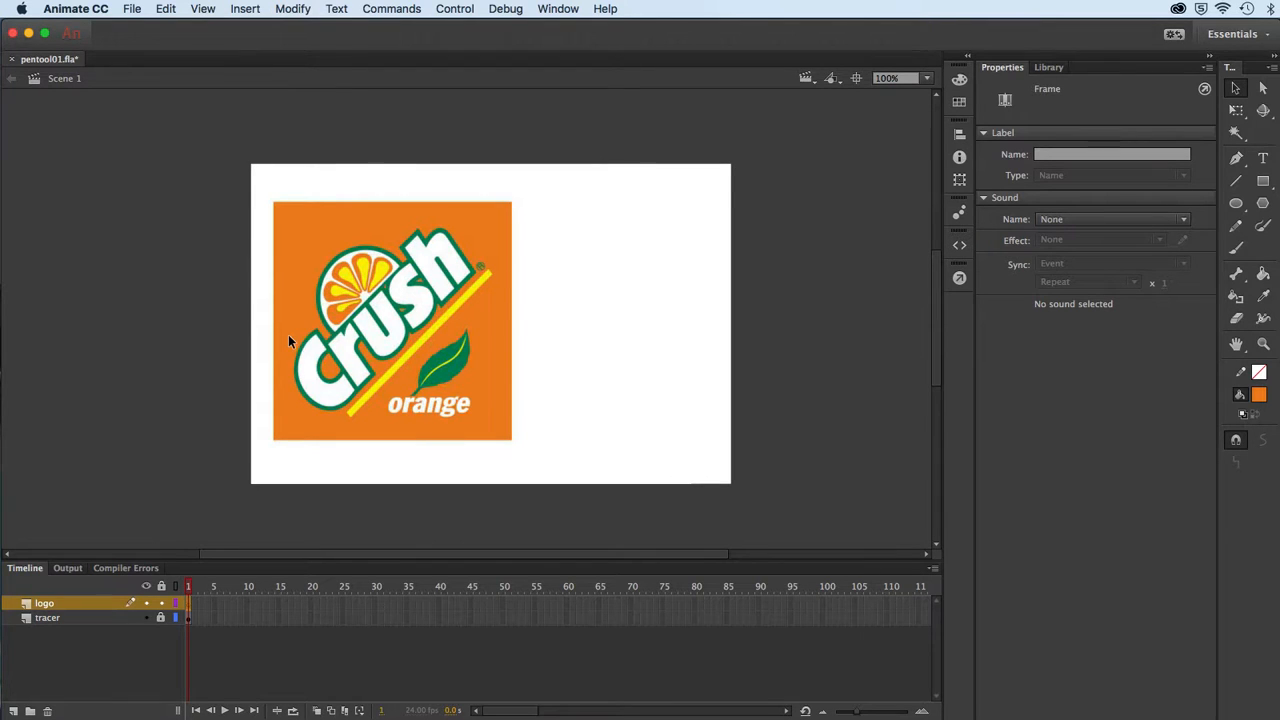
Examine the Crush lettering, the yellow bar and the leaf up close, as well as the logo as a whole.
key(super+equal)
key(super+equal)
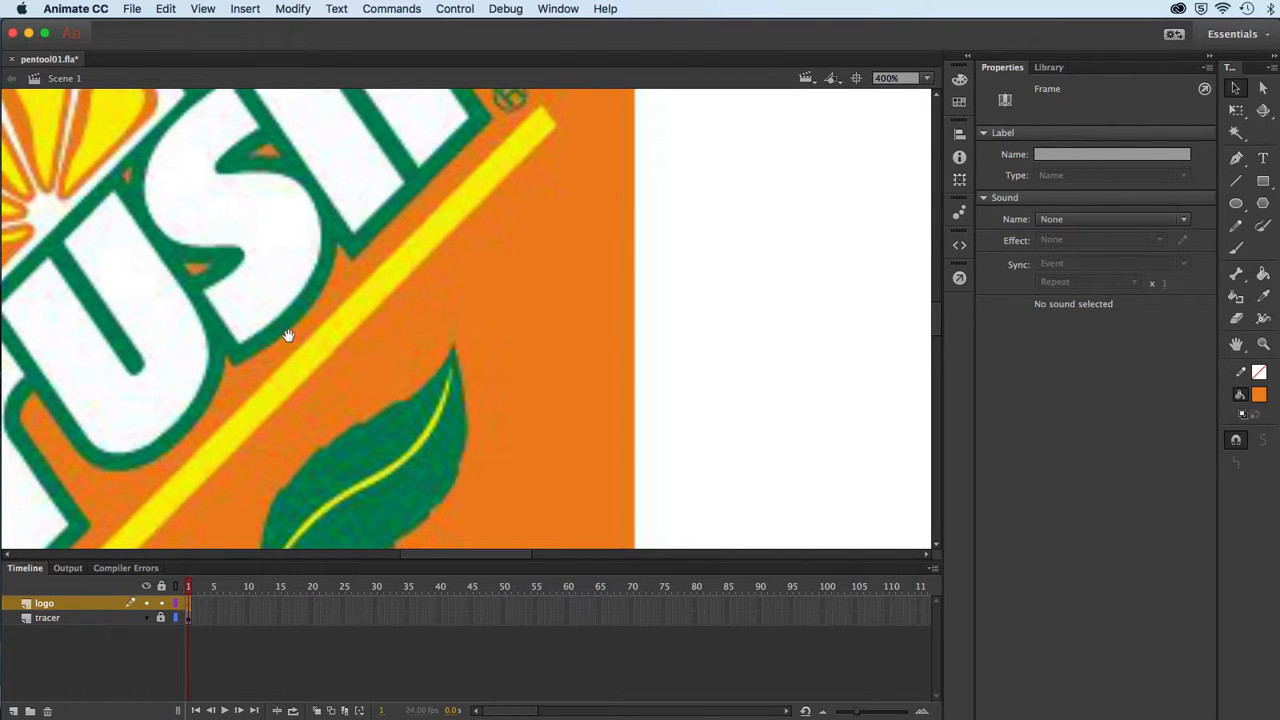
drag(203, 343, 503, 203)
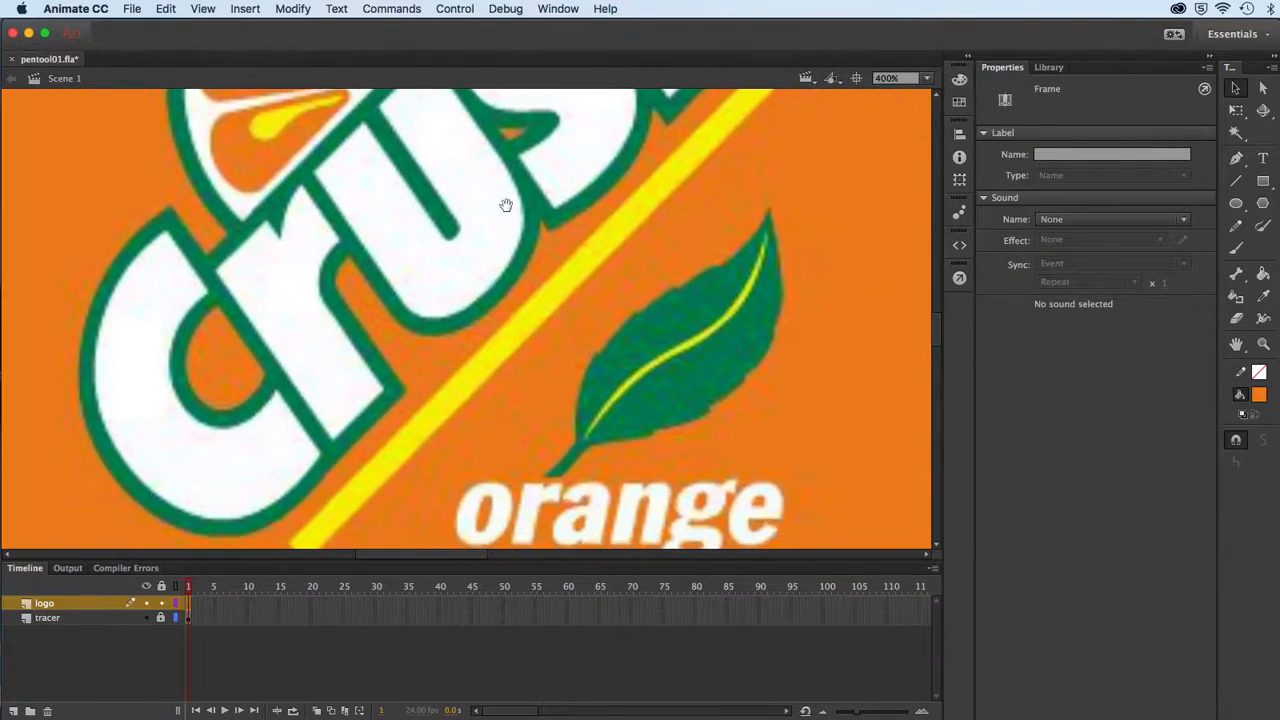
drag(491, 297, 468, 327)
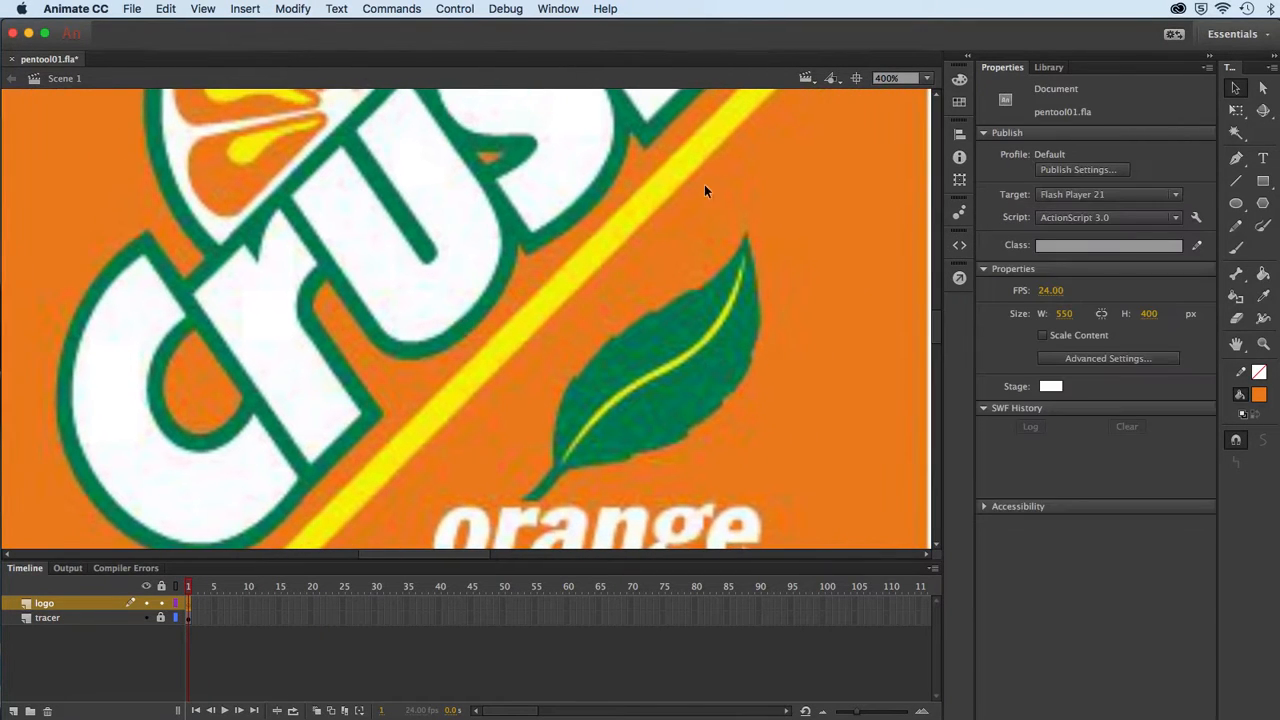
click(926, 79)
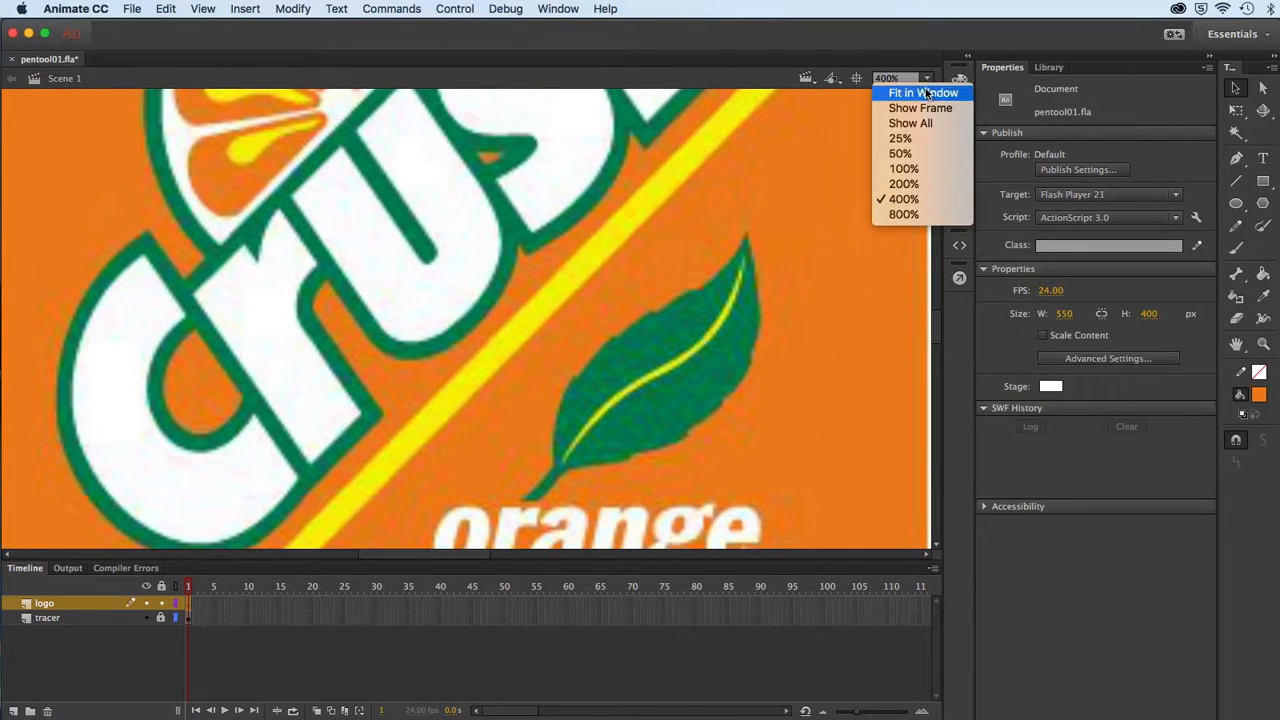
click(924, 92)
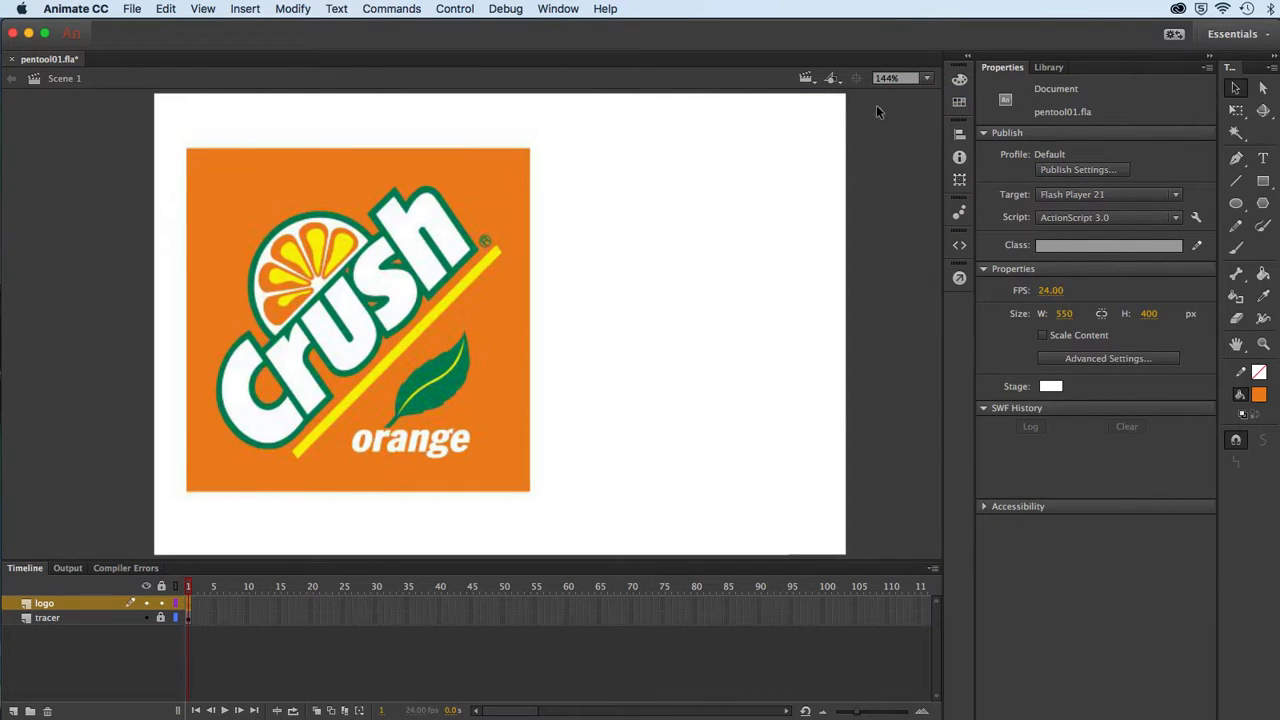
key(super+equal)
key(super+equal)
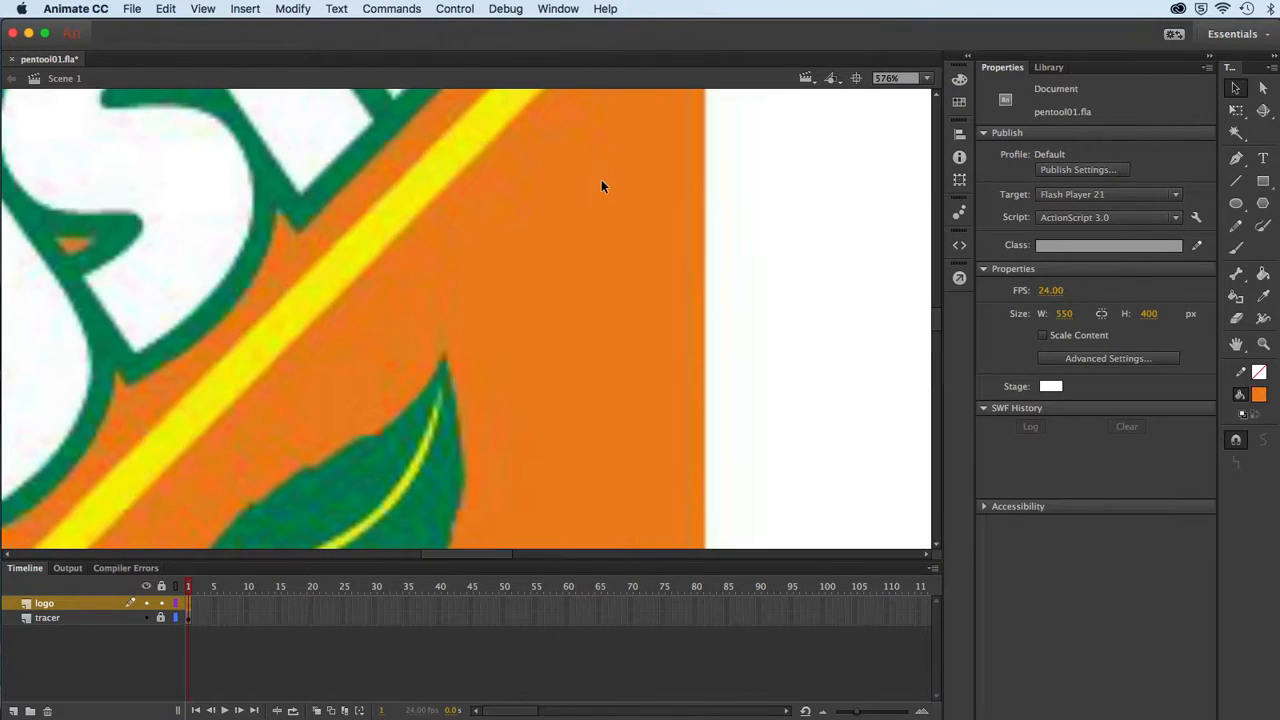
drag(311, 296, 726, 209)
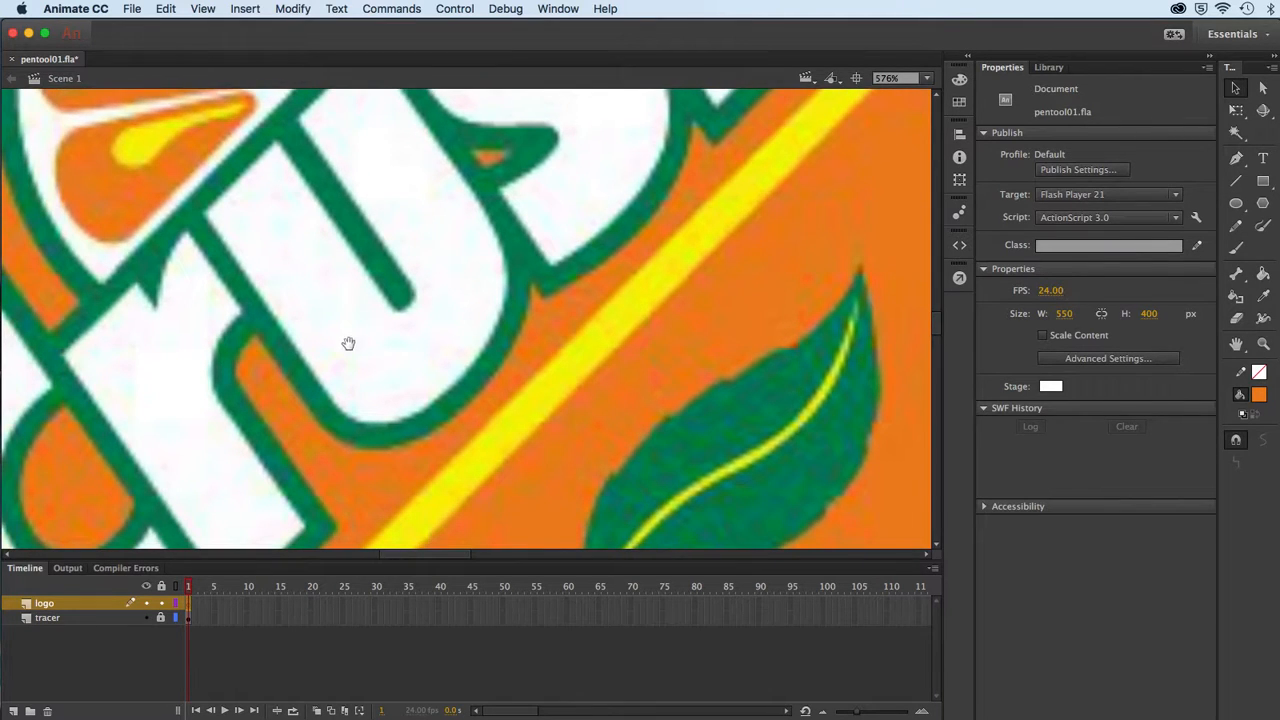
drag(346, 346, 586, 251)
key(super+minus)
key(super+minus)
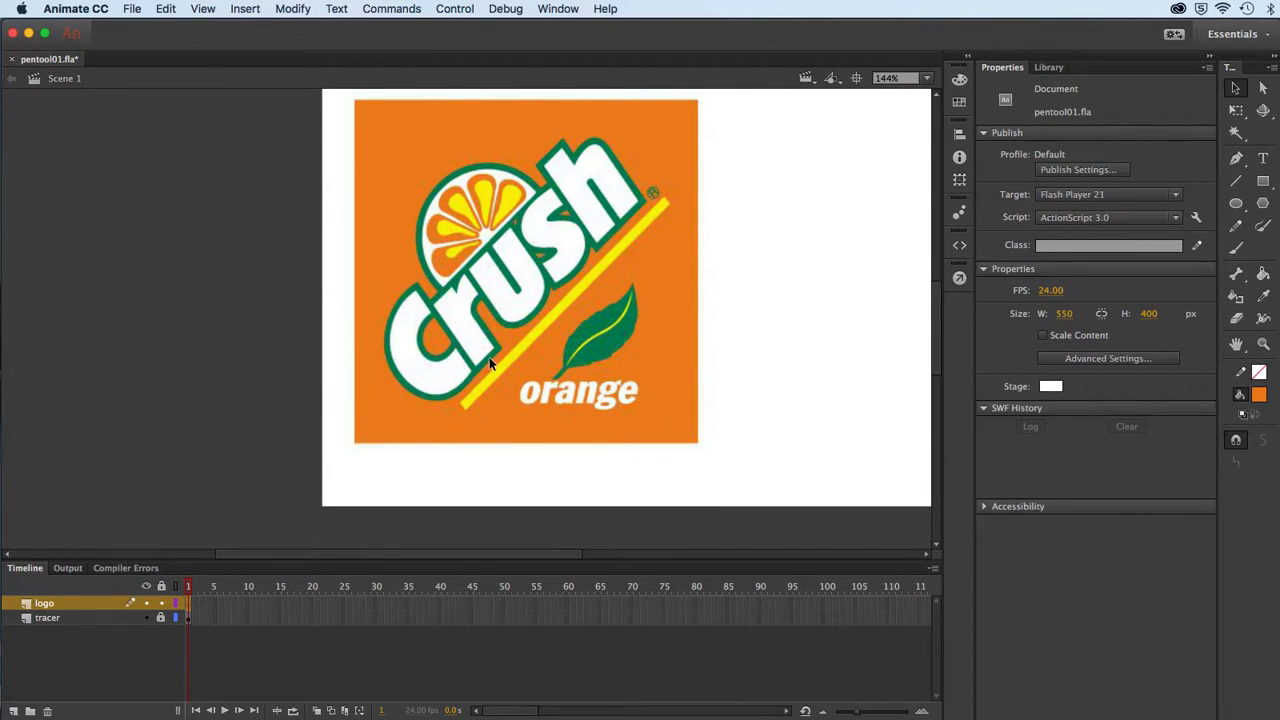
Sample the green of the Crush lettering's outline as the fill colour, with the letter C enlarged to 576% and the timeline area made shorter.
key(super+equal)
key(super+equal)
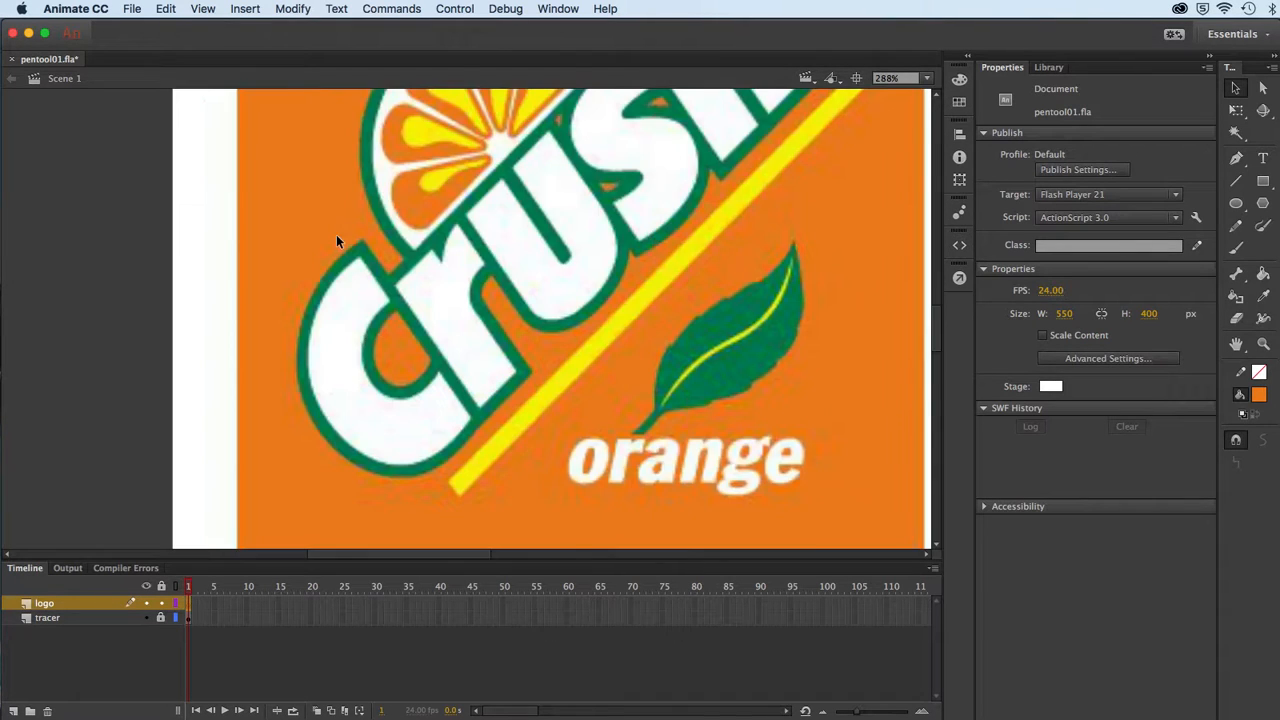
drag(355, 290, 373, 262)
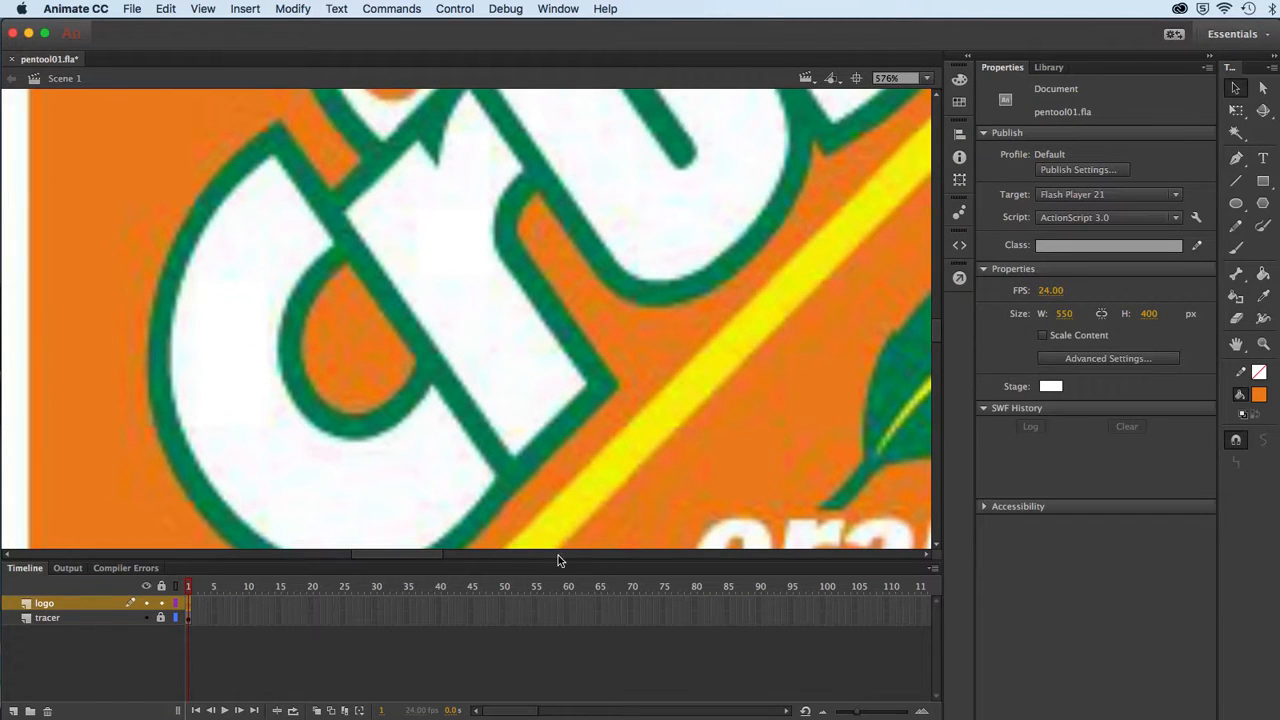
drag(560, 569, 558, 600)
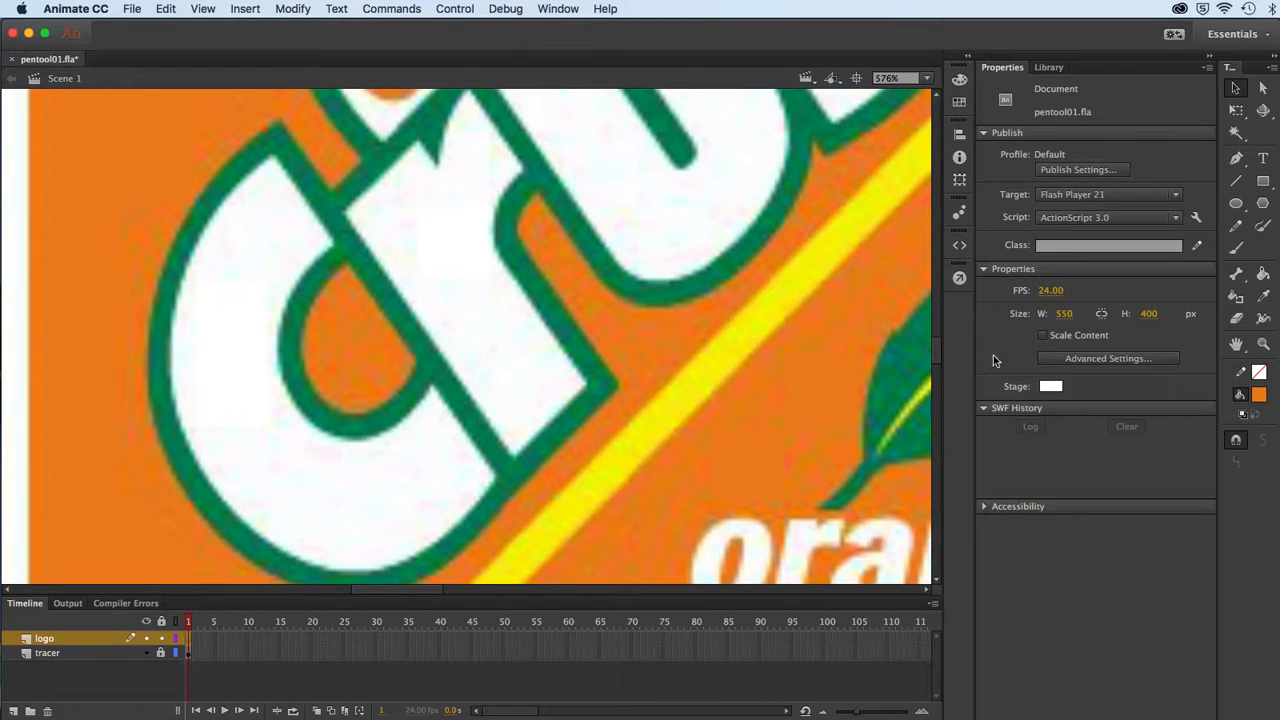
click(1264, 298)
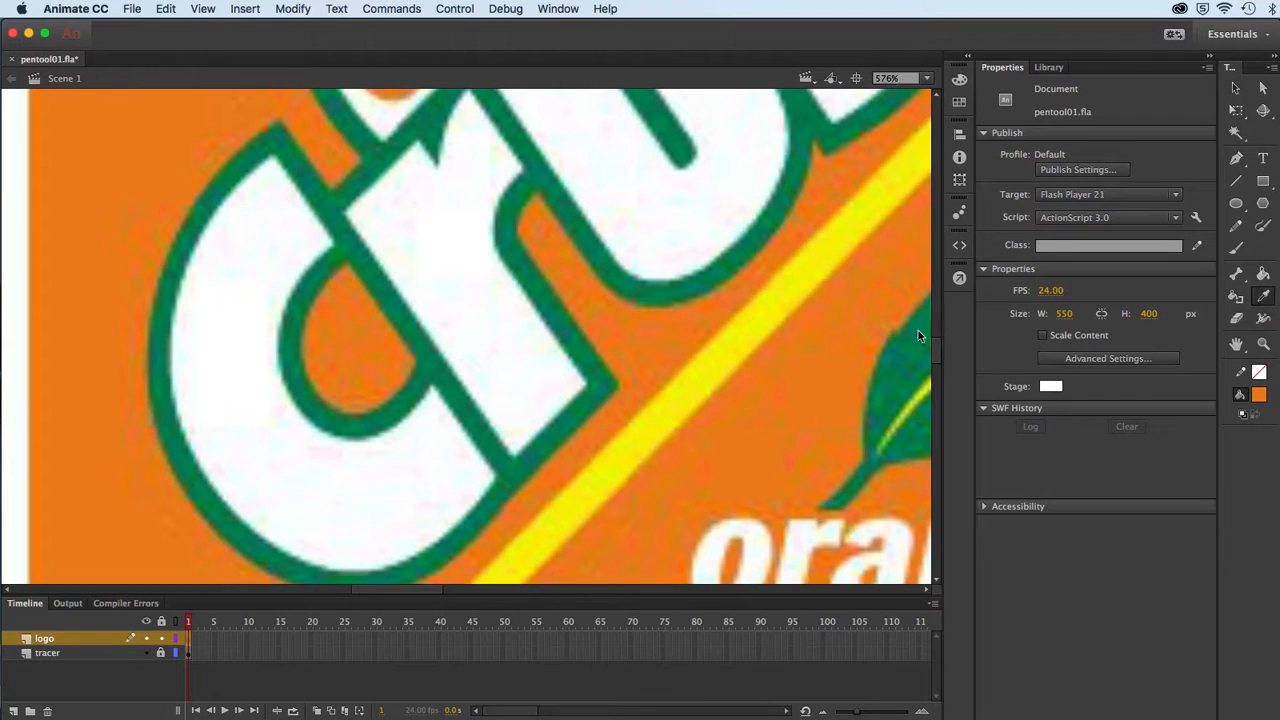
click(586, 229)
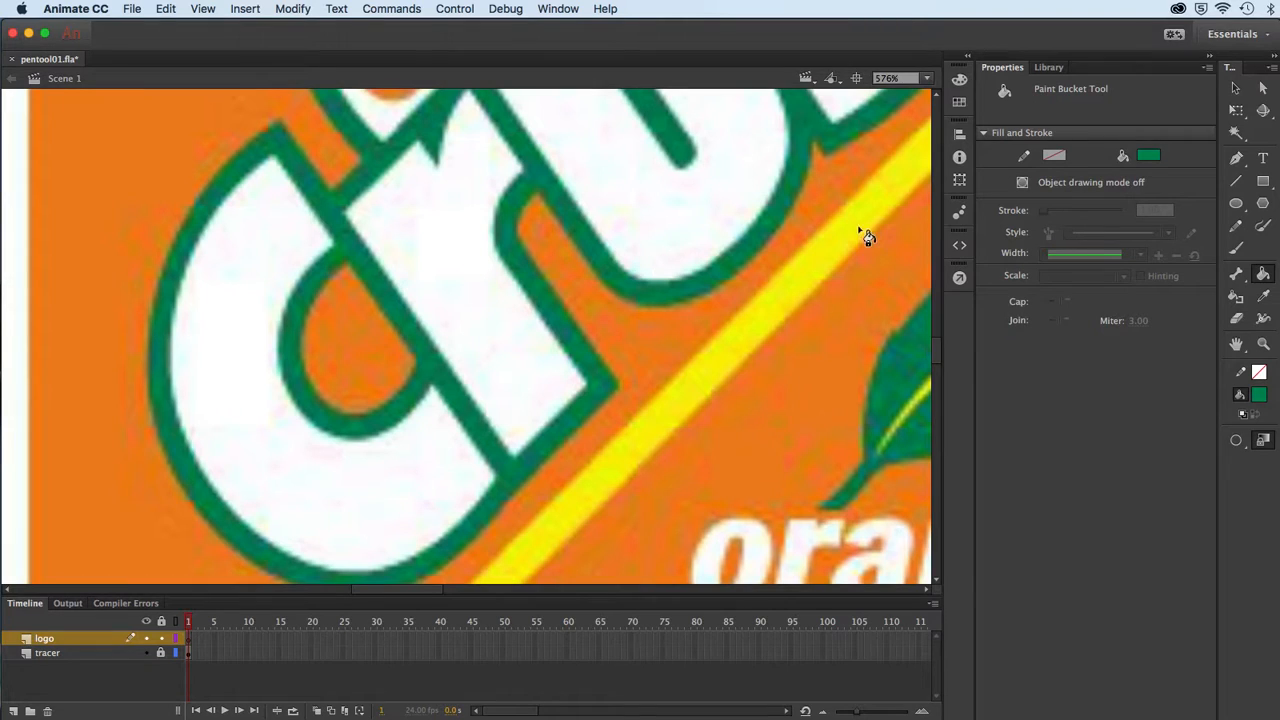
Set up the Pen tool with a red stroke colour and a stroke size of 1.00.
click(1239, 161)
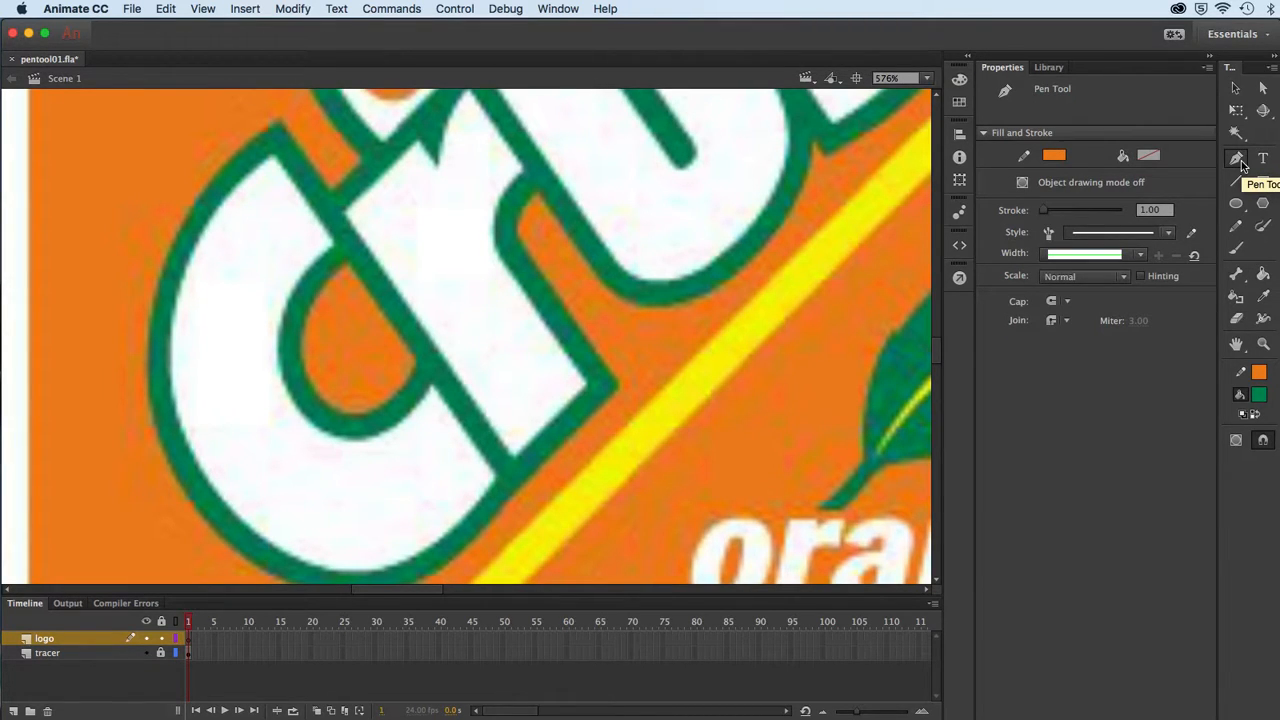
click(1050, 158)
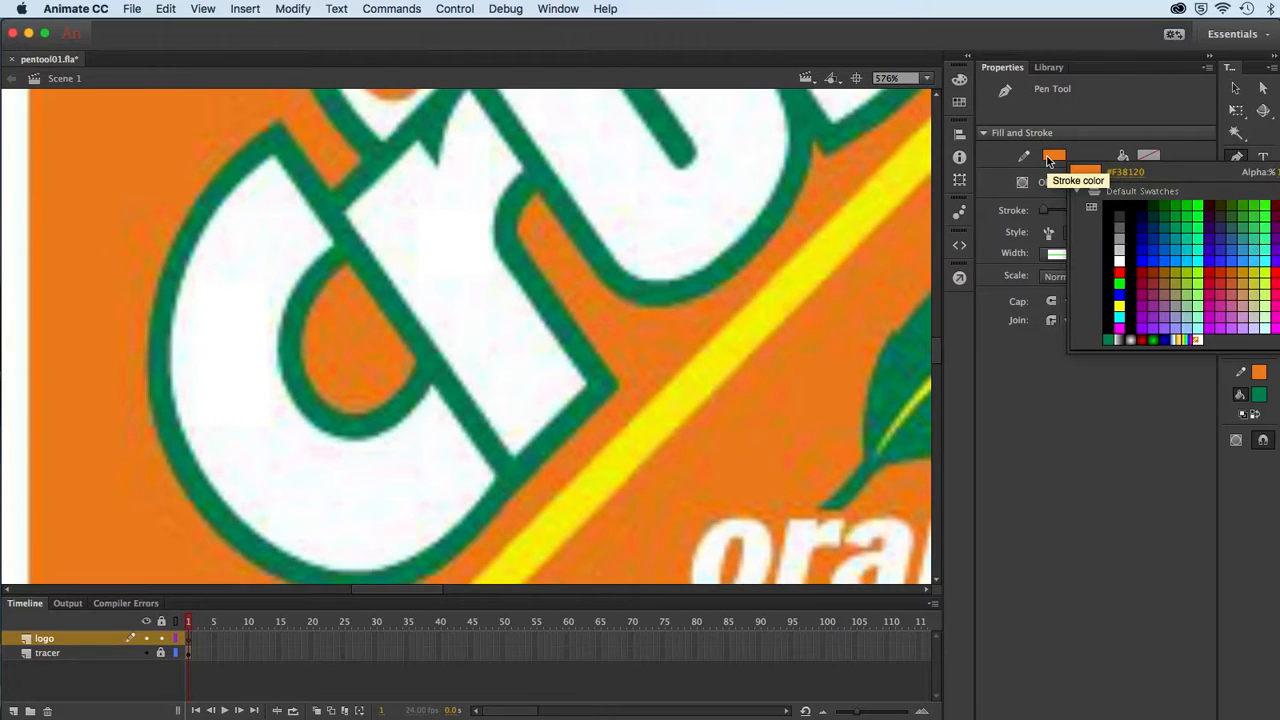
click(1118, 273)
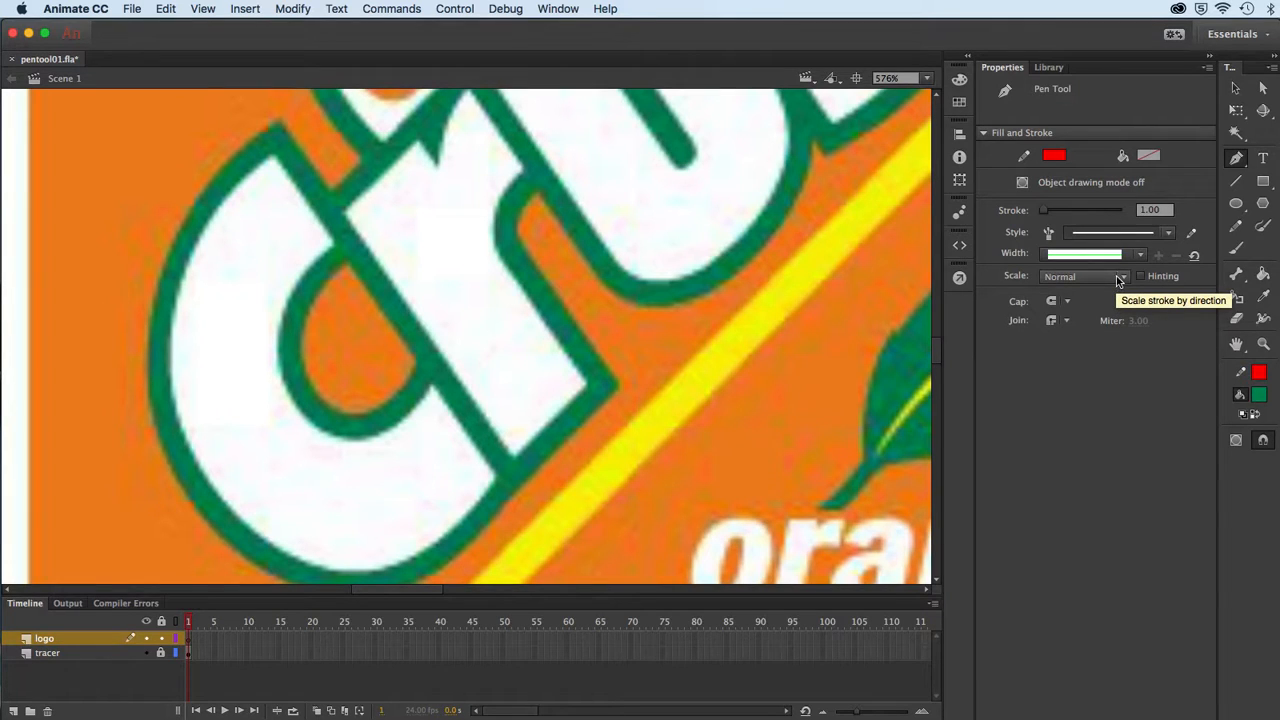
click(1141, 210)
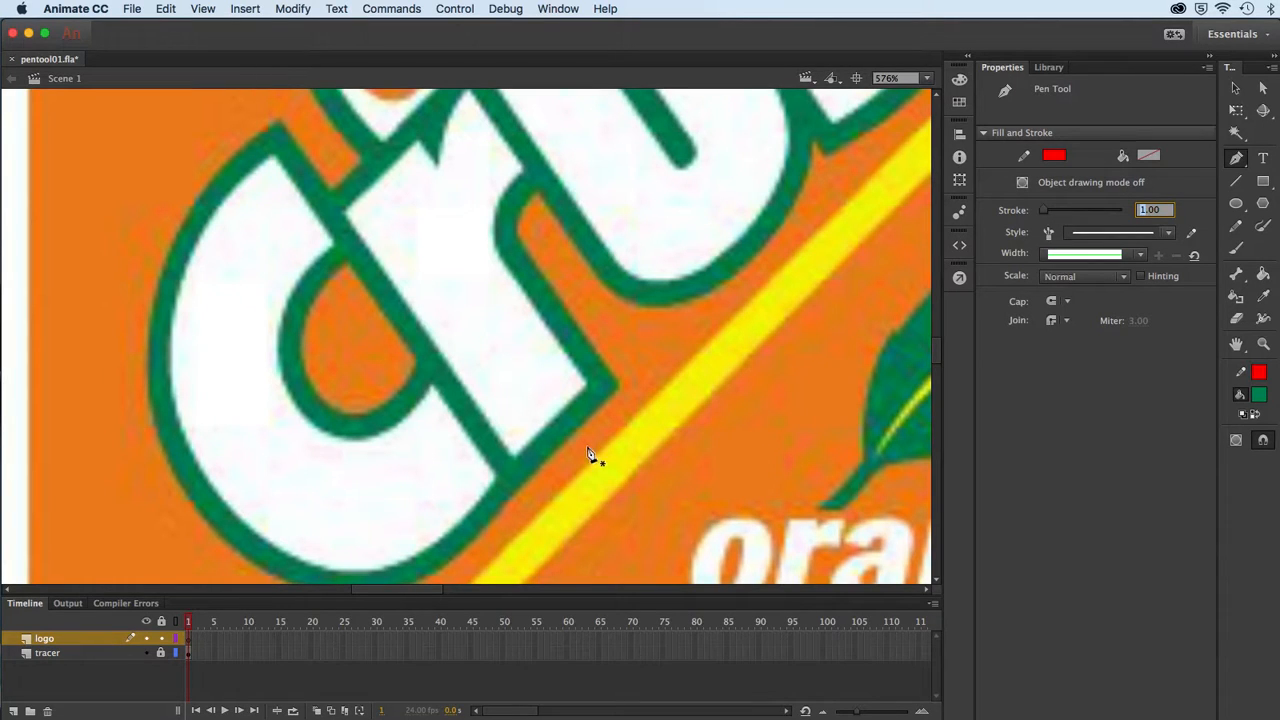
Trace the outer left edge of the letter C with one curved Pen segment, from its upper tip to its lower-left side.
click(279, 118)
key(space)
drag(217, 363, 218, 345)
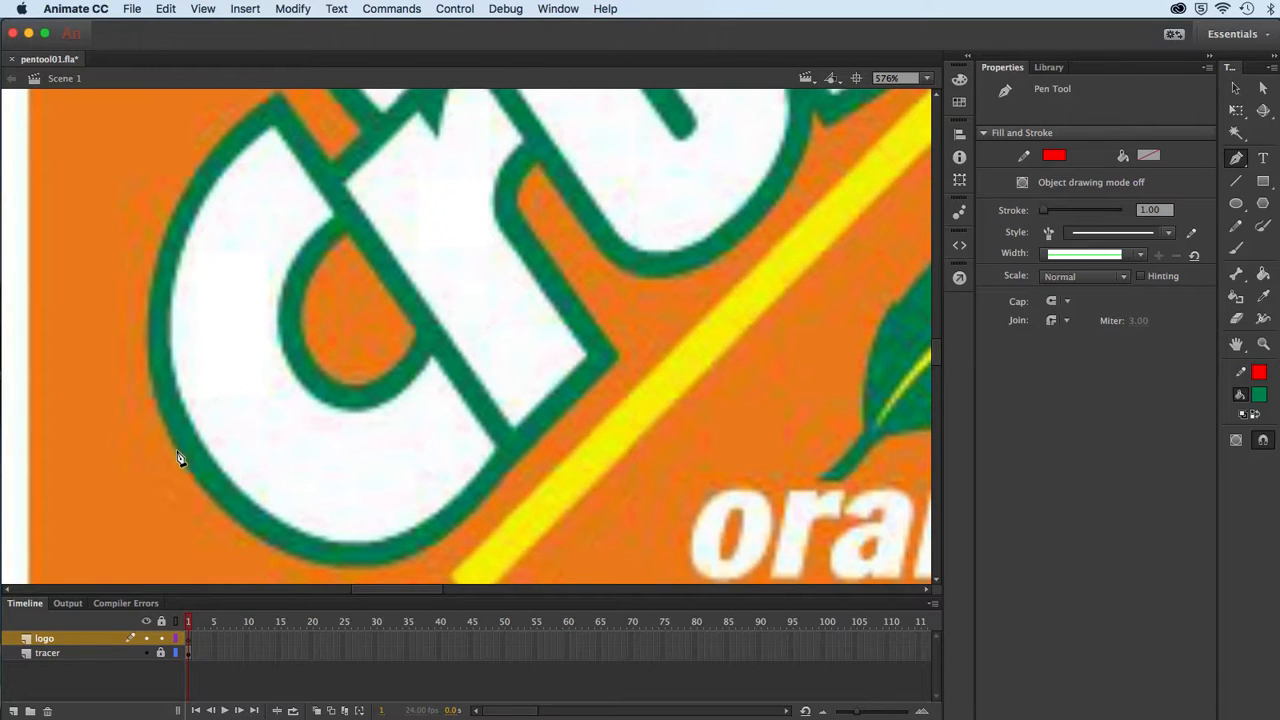
drag(177, 450, 283, 664)
drag(283, 663, 284, 664)
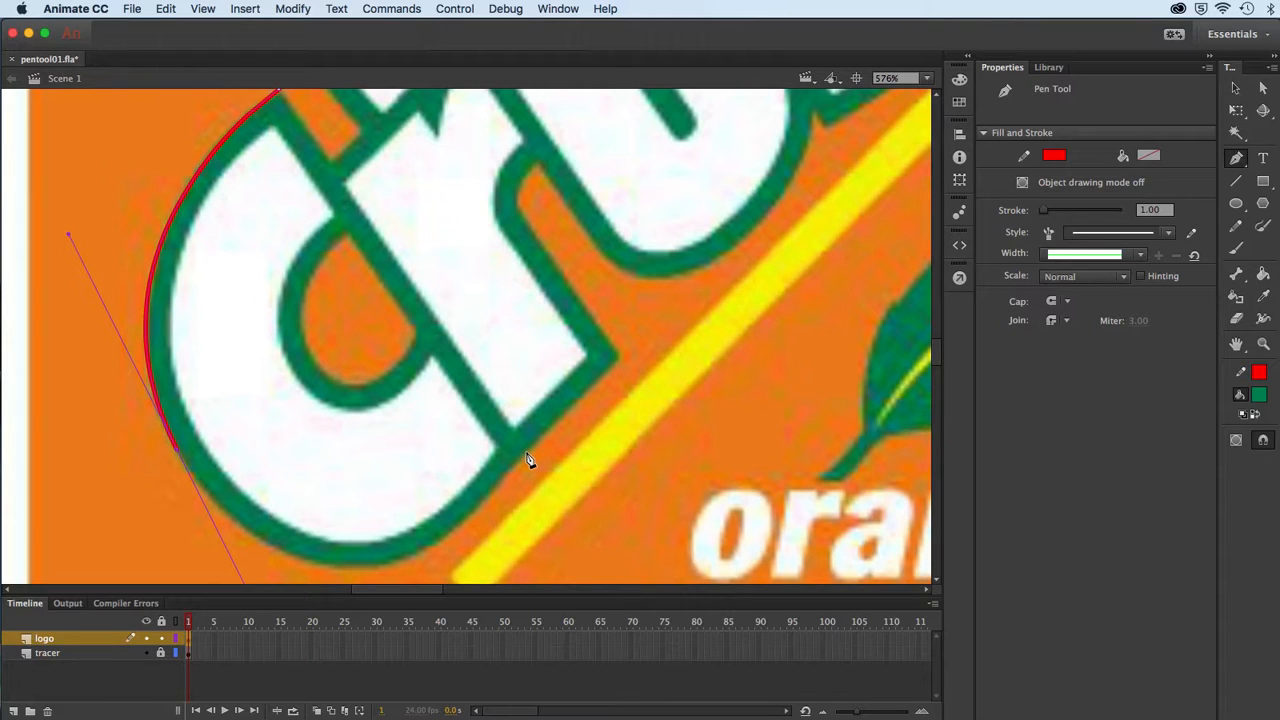
Trace the bottom of the letter C with a curved Pen segment ending at the foot of the r, and adjust the lower-left anchor's handle to fit.
drag(525, 451, 593, 356)
key(super)
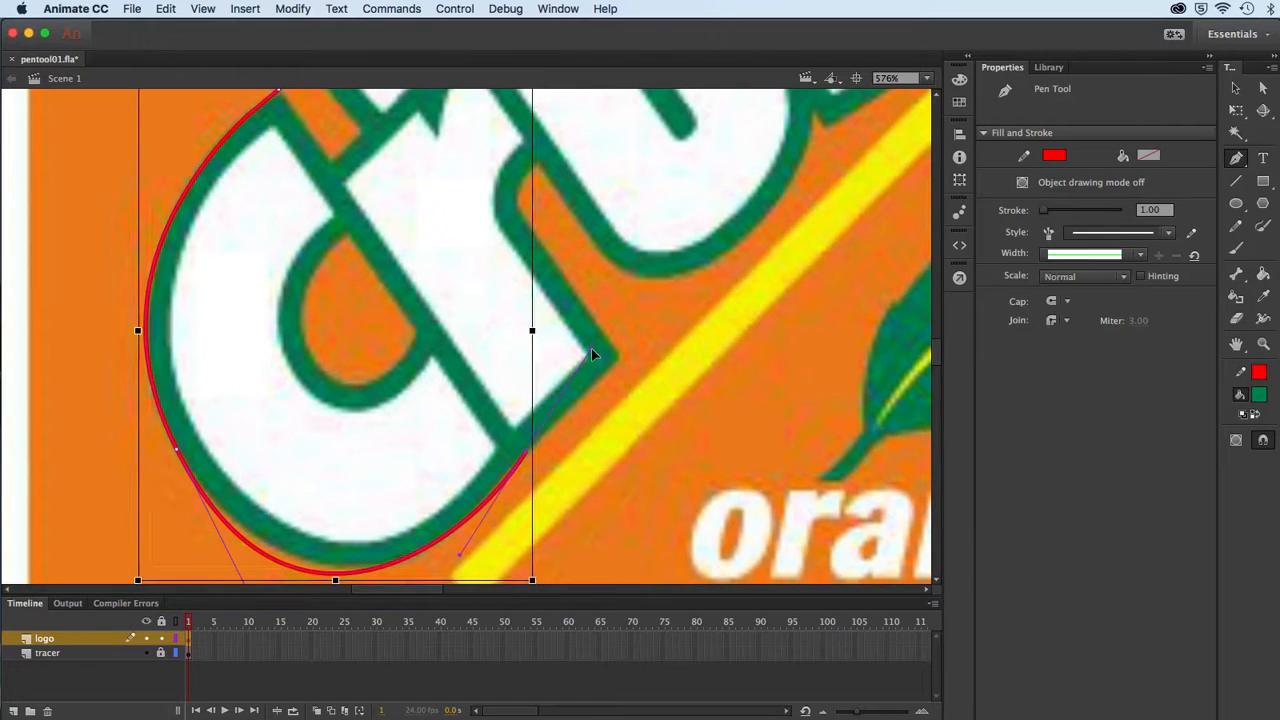
key(super+minus)
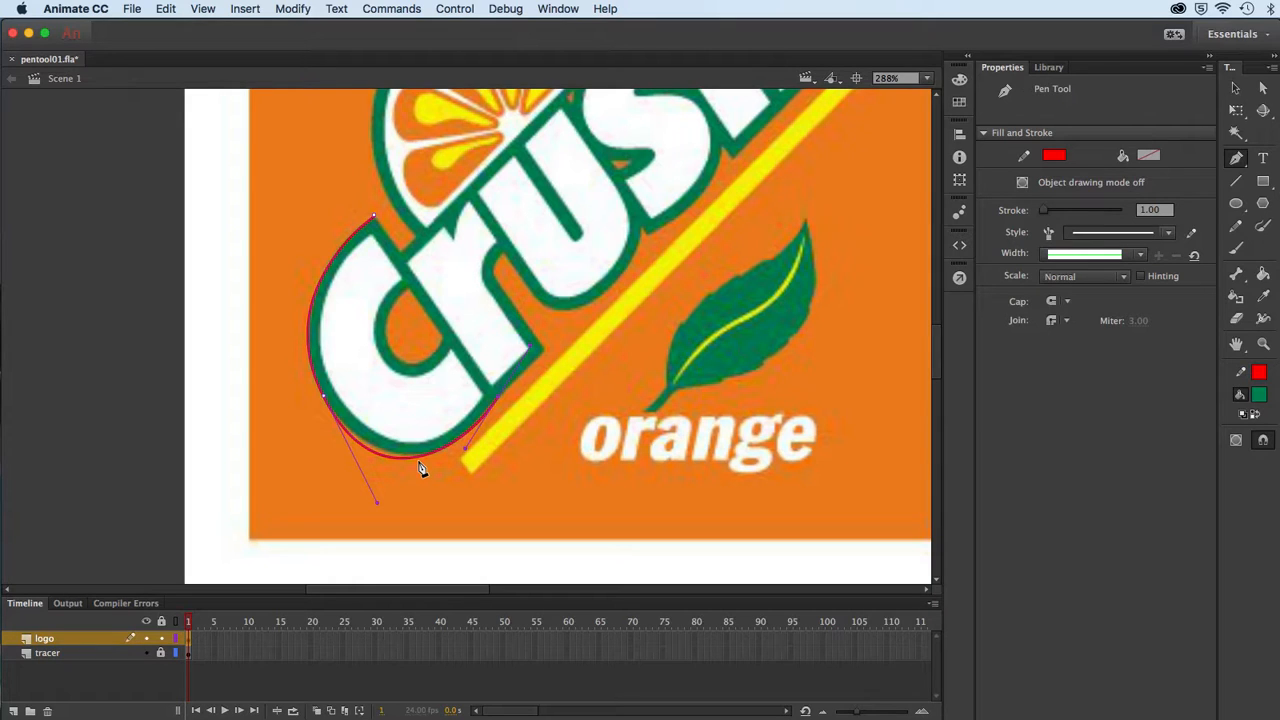
key(super)
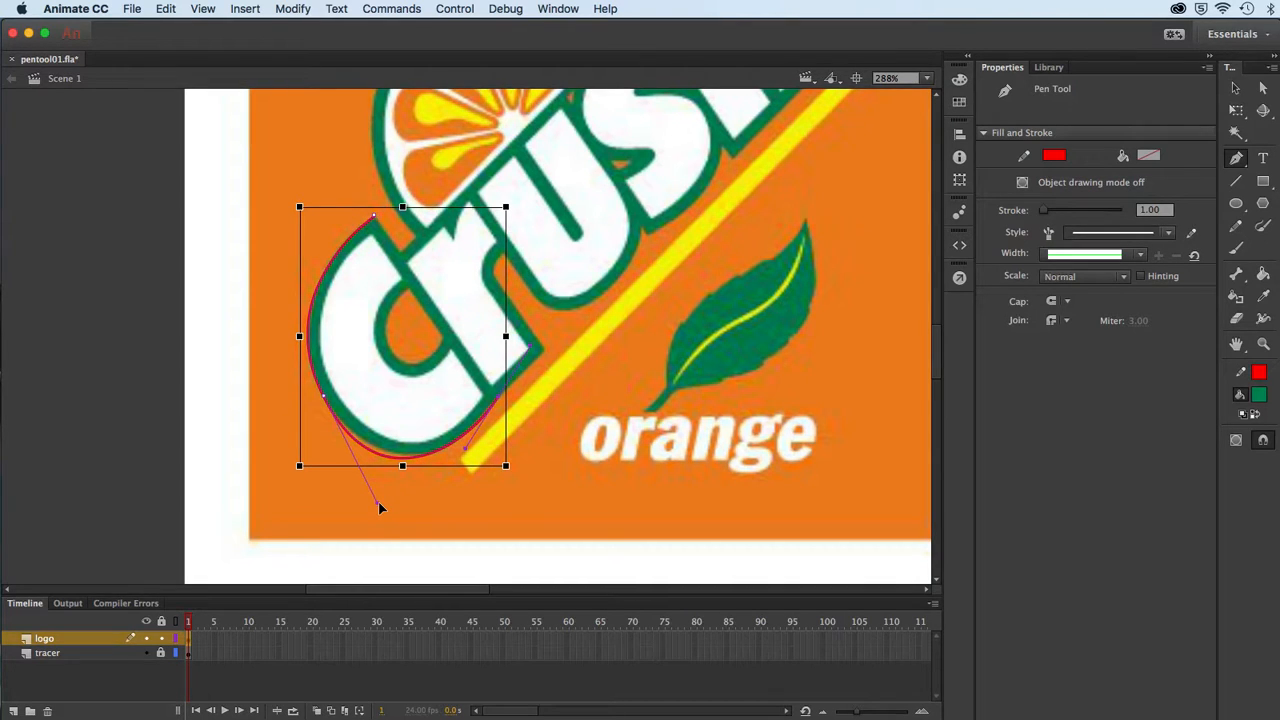
mouse_move(379, 504)
mouse_down()
mouse_move(372, 491)
mouse_move(383, 495)
mouse_up()
drag(383, 493, 383, 493)
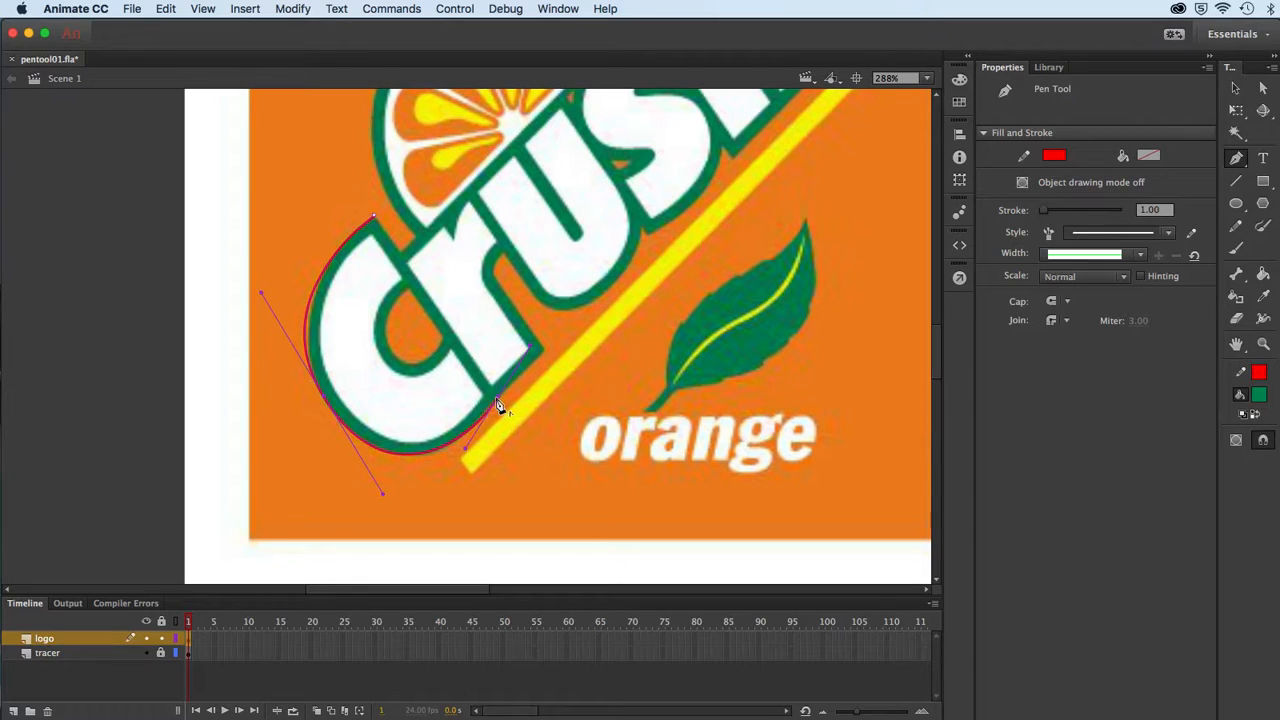
Continue the Pen outline around the lower corner of the r, up its right edge and along the small curve to the u.
key(super+equal)
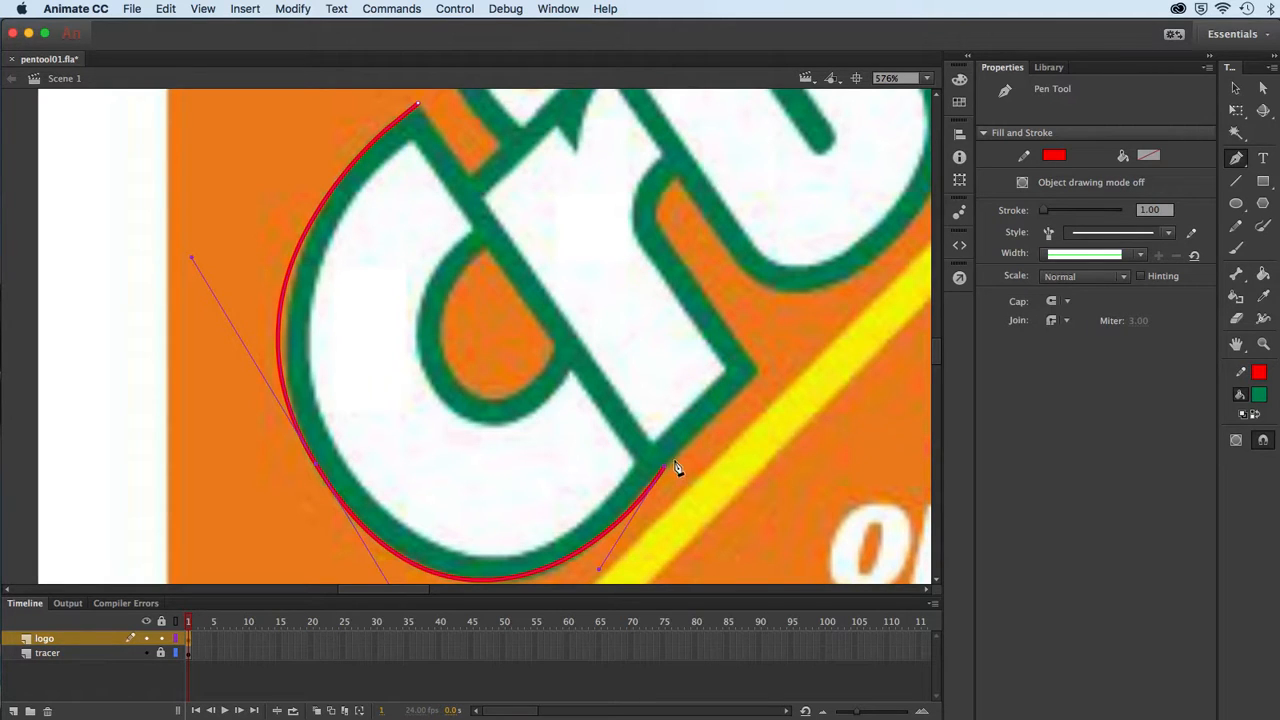
click(759, 375)
click(664, 240)
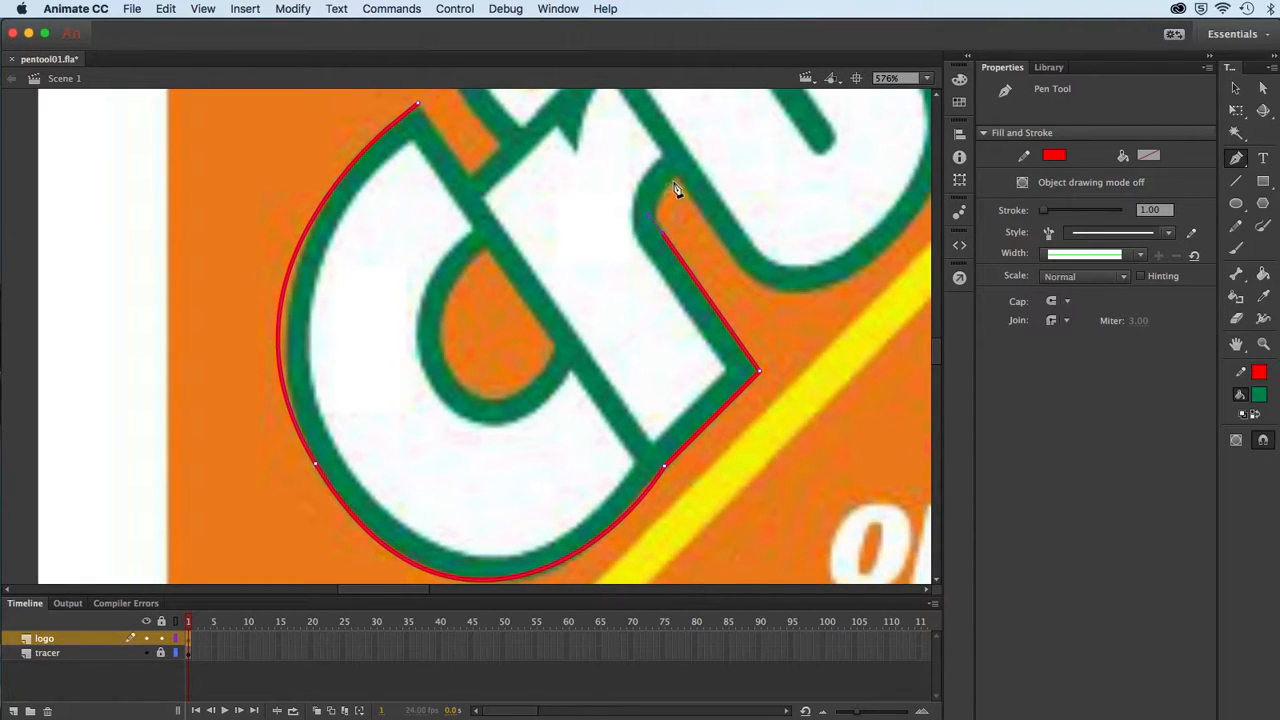
drag(676, 177, 682, 173)
drag(697, 163, 697, 164)
click(678, 182)
click(695, 164)
drag(697, 170, 745, 285)
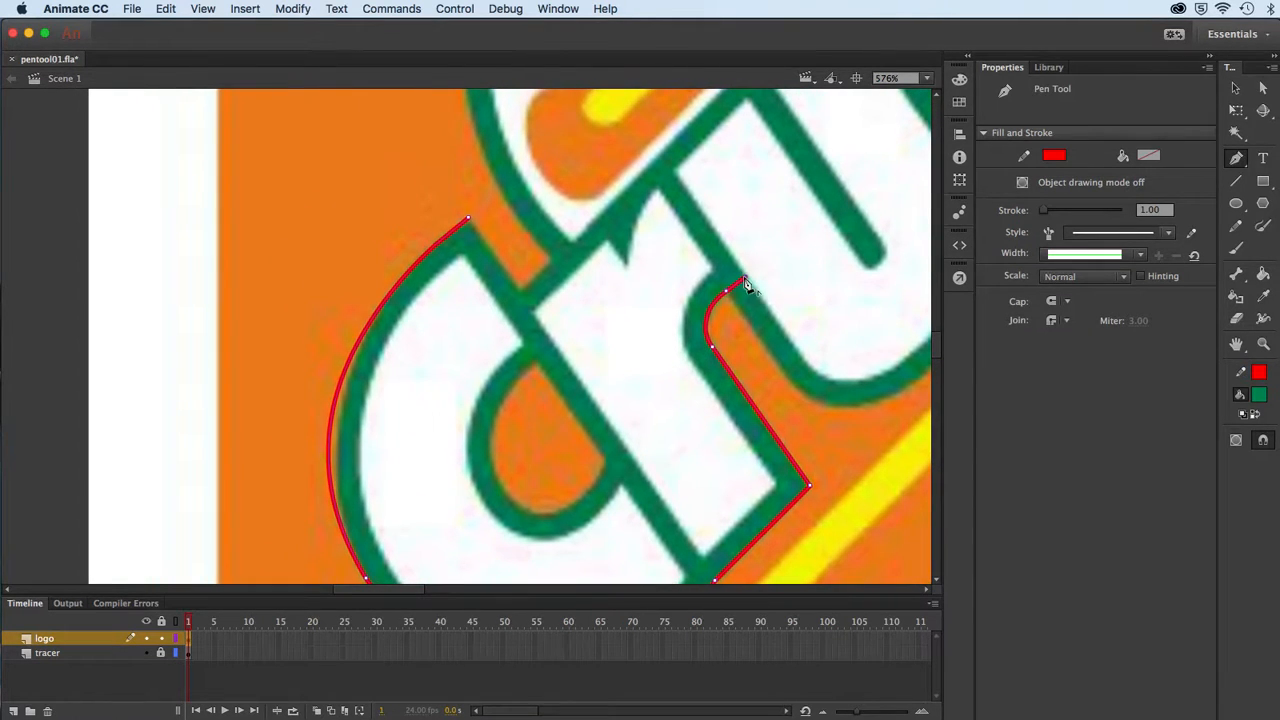
Close the outline with straight segments over the top of the r and back to the C's upper tip, and save the file.
click(661, 155)
click(521, 291)
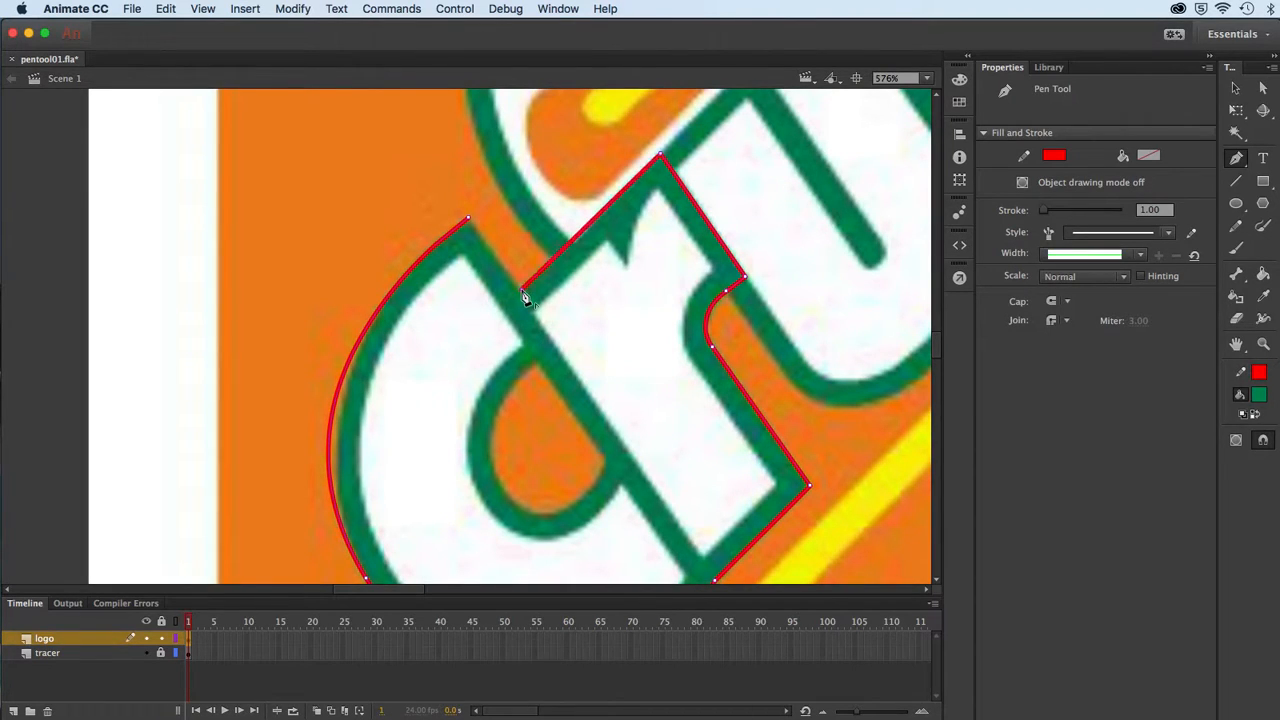
click(469, 223)
click(132, 9)
click(145, 129)
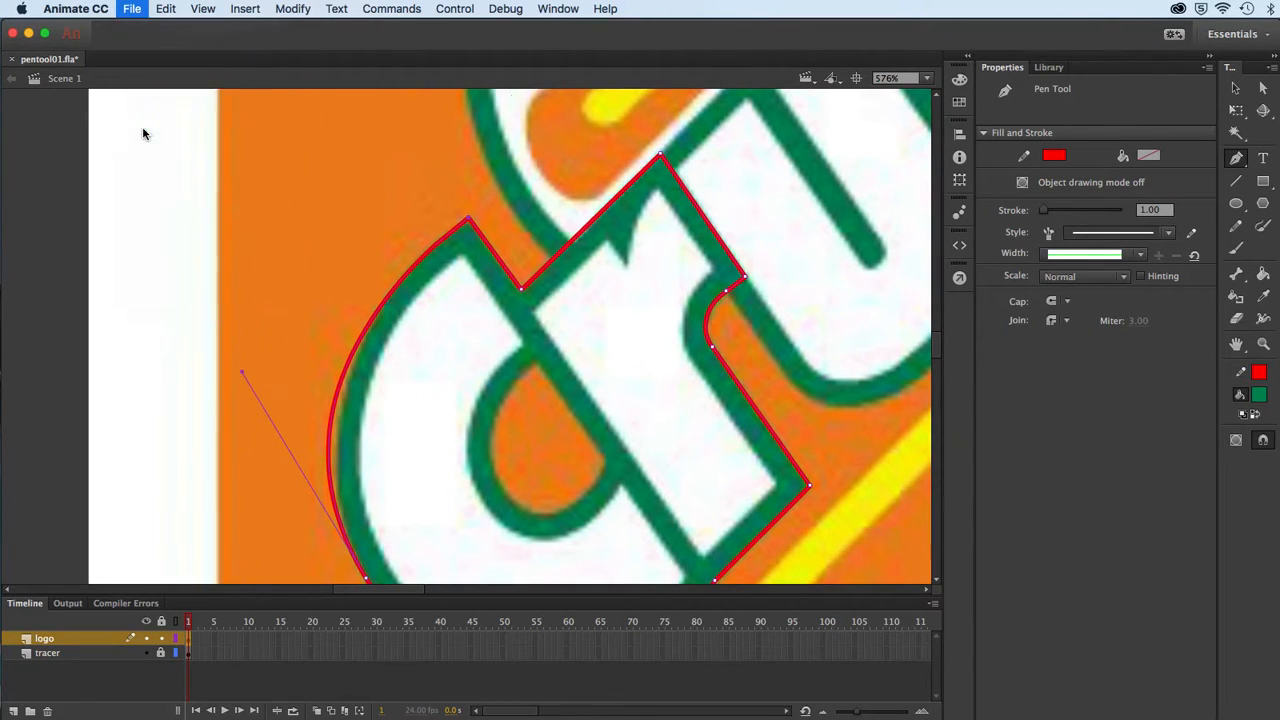
Trace the orange opening inside the letter C as a closed Pen path with one straight edge along the r and curved sides.
scroll(645, 507, down, 3)
scroll(645, 507, right, 2)
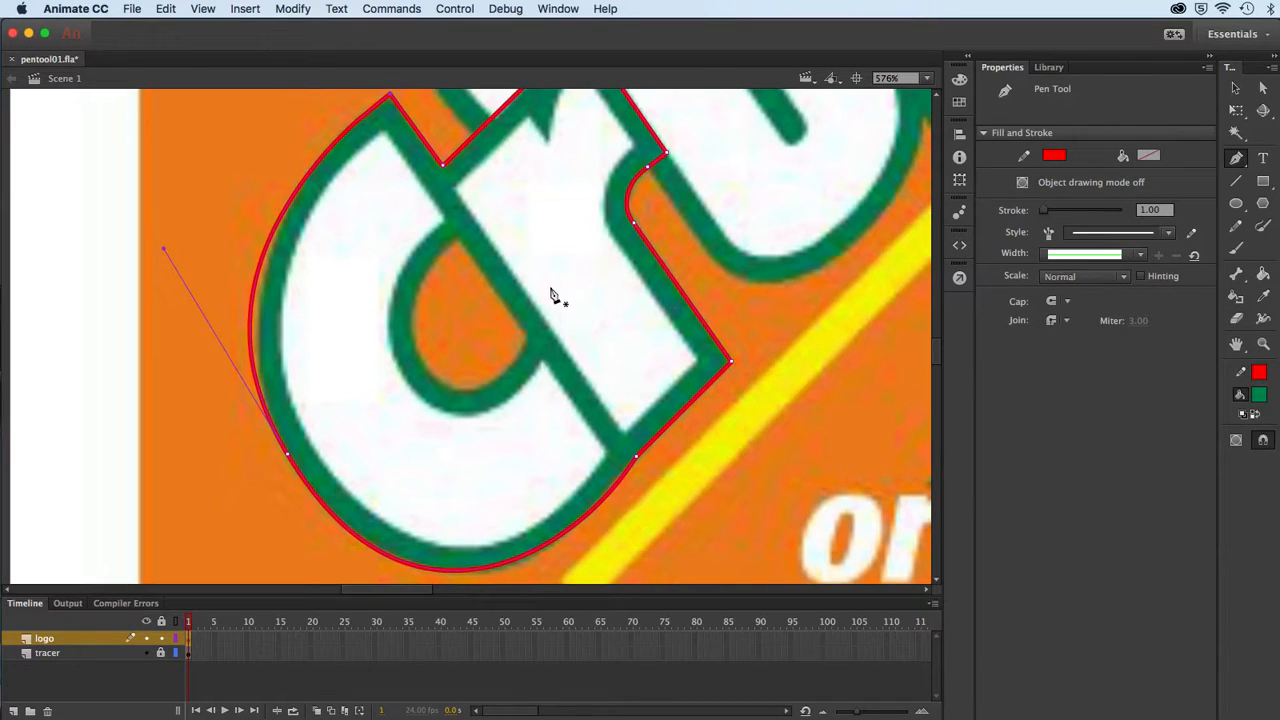
click(457, 240)
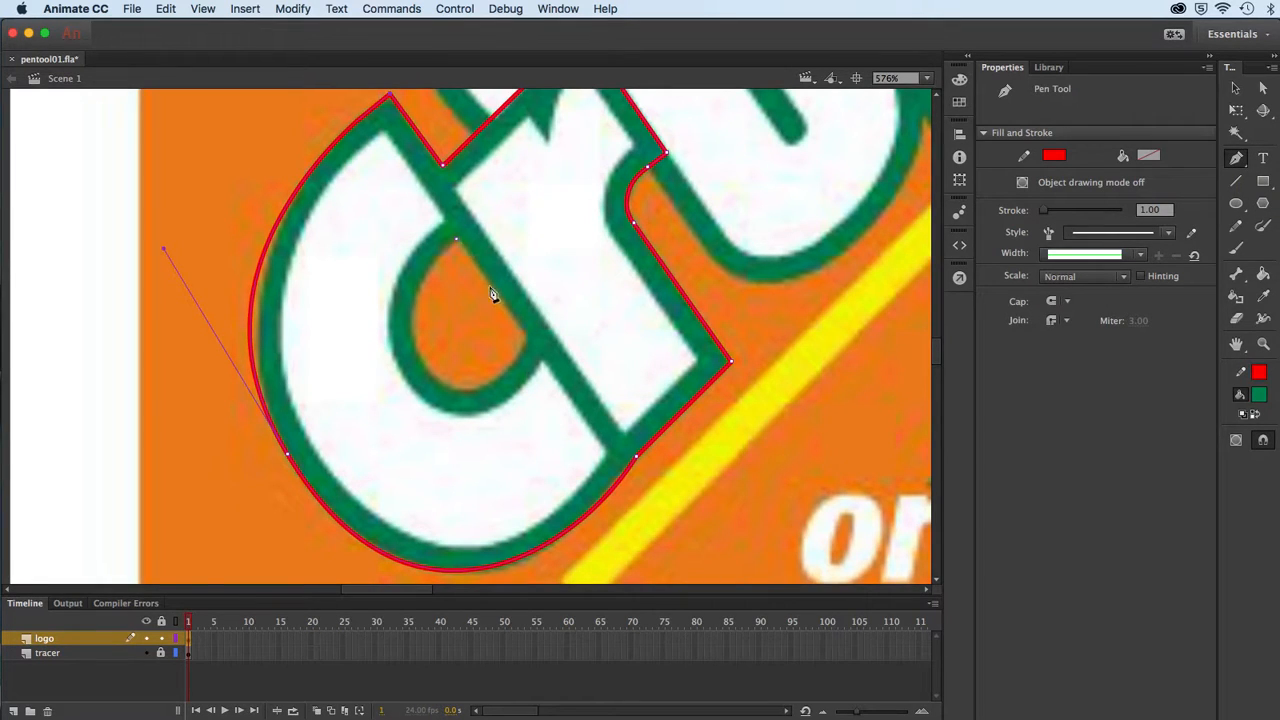
click(528, 341)
drag(432, 374, 400, 335)
drag(455, 245, 507, 206)
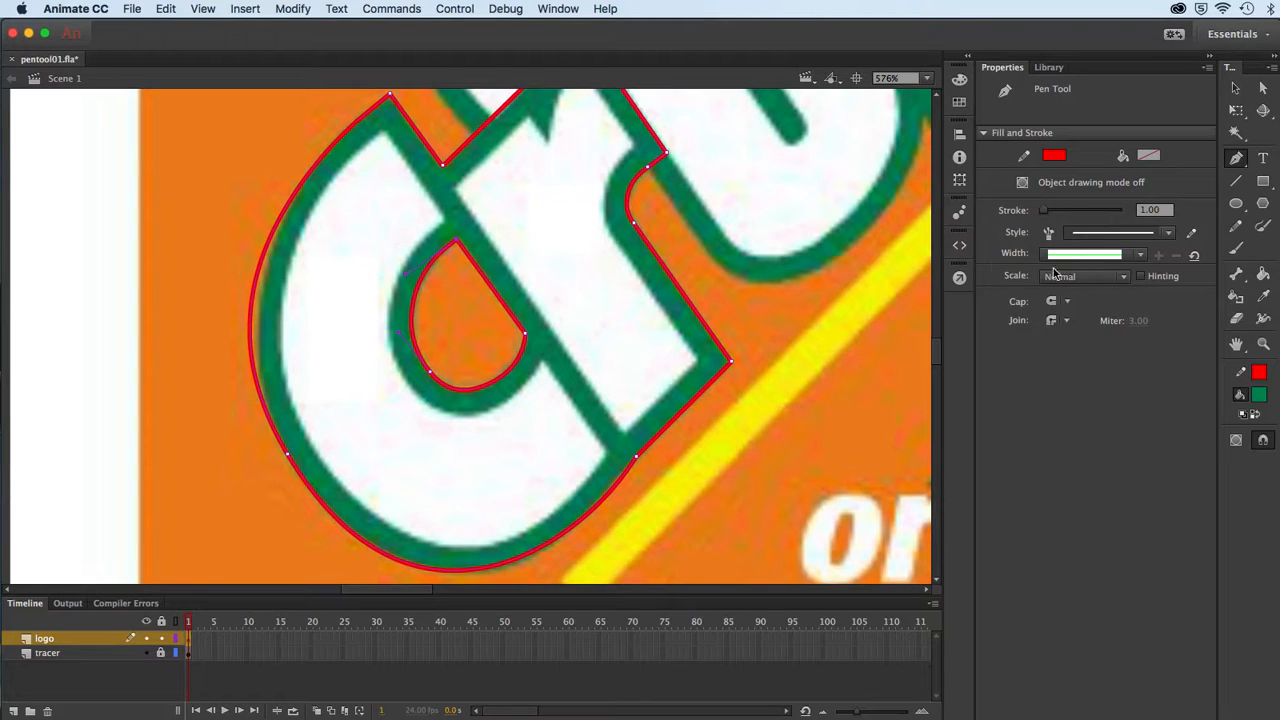
Fill the traced C and r shape with the sampled green and delete the red outer and inner strokes.
click(1263, 276)
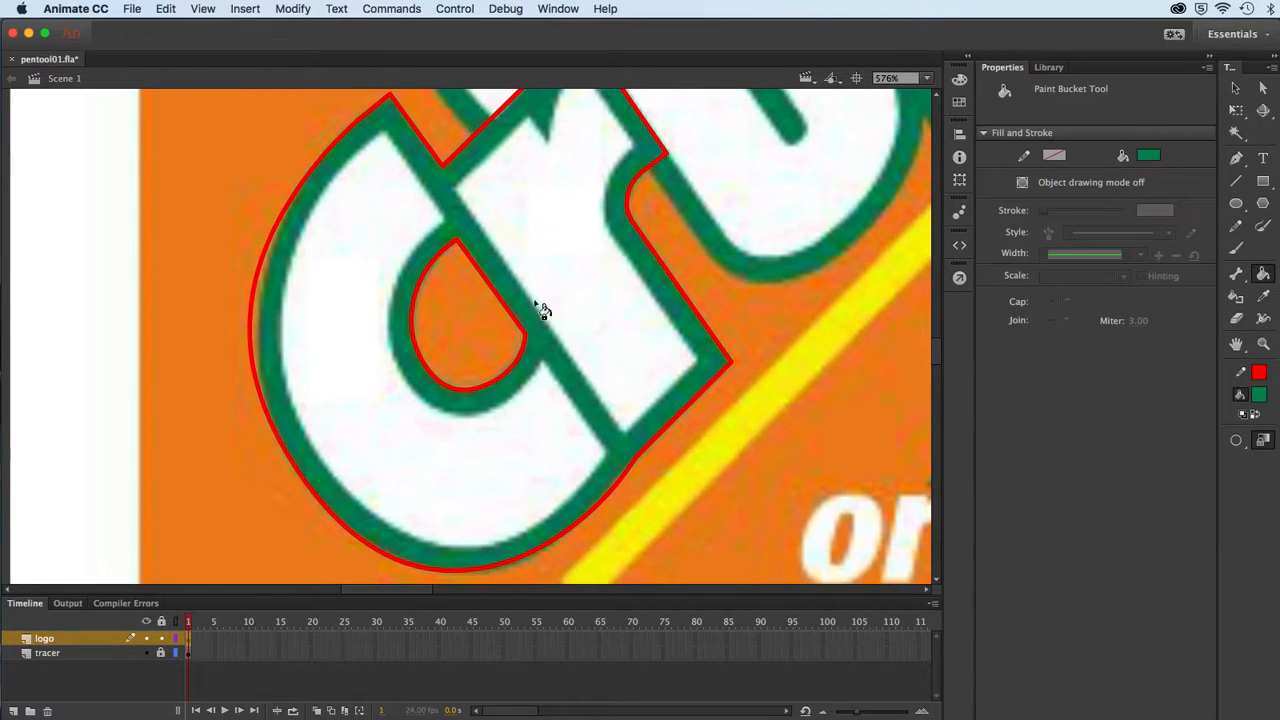
click(598, 322)
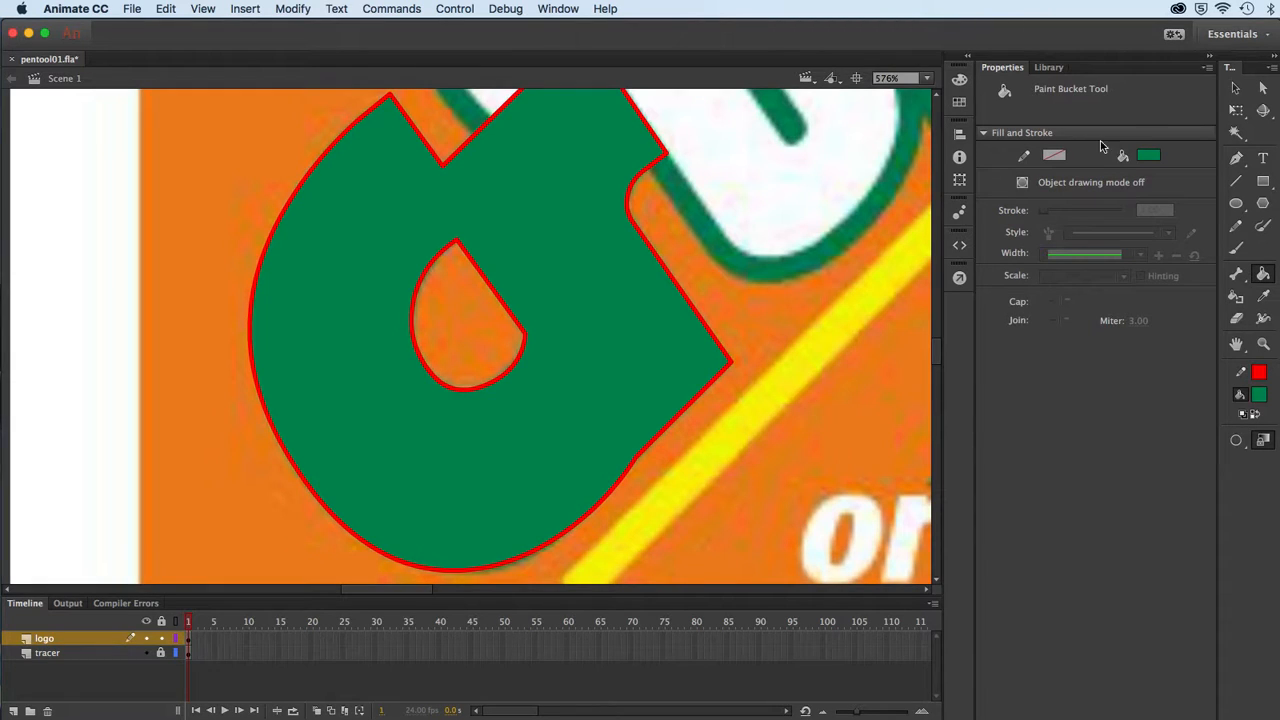
click(1236, 88)
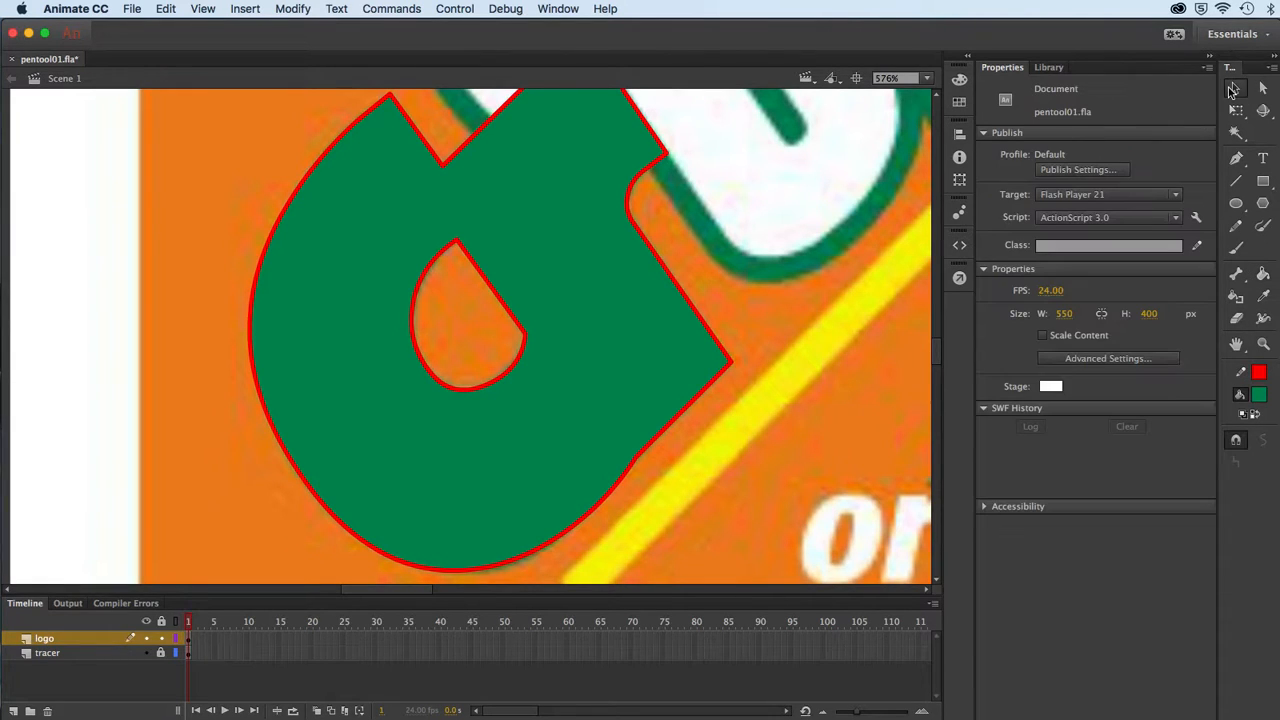
double_click(672, 277)
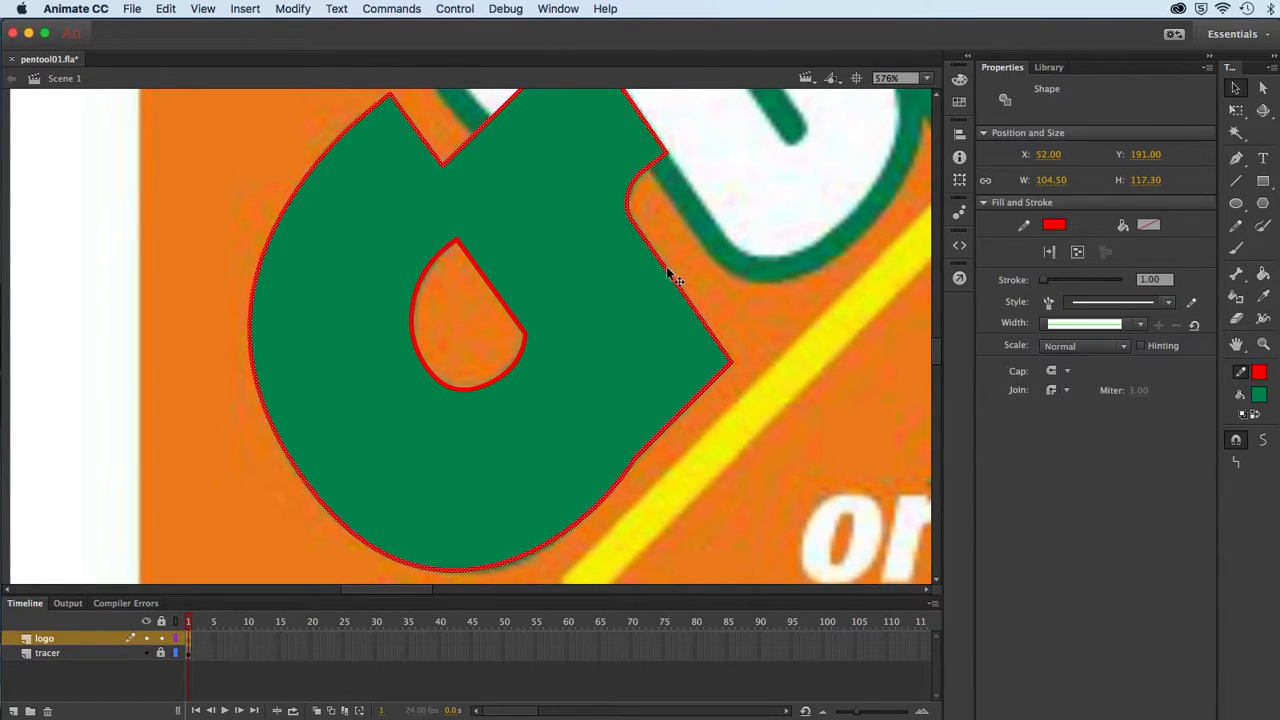
key(Delete)
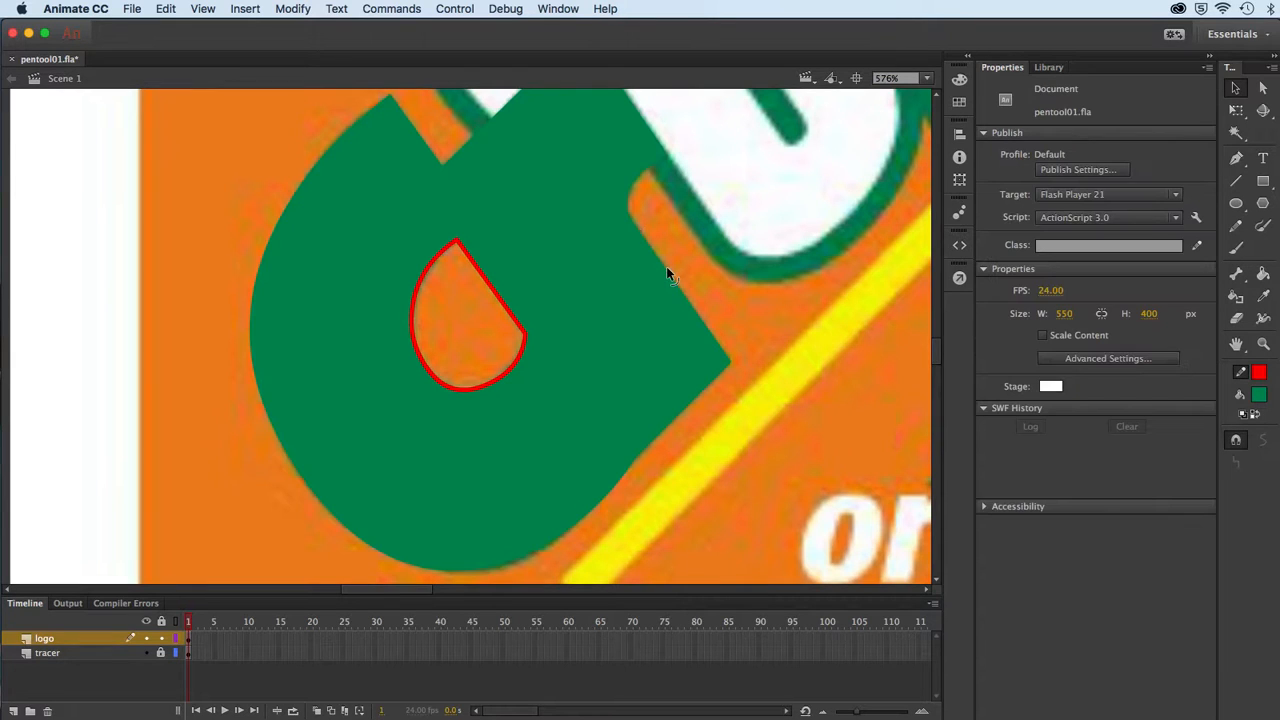
click(511, 316)
double_click(511, 316)
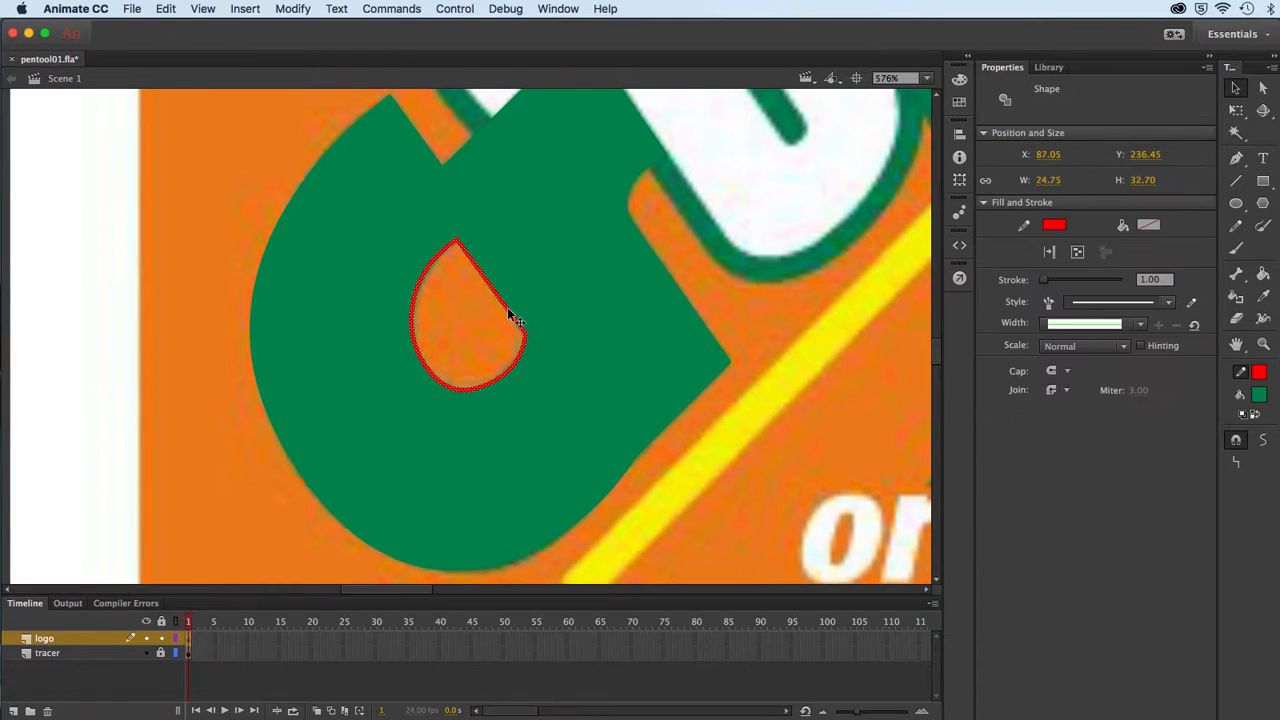
key(Delete)
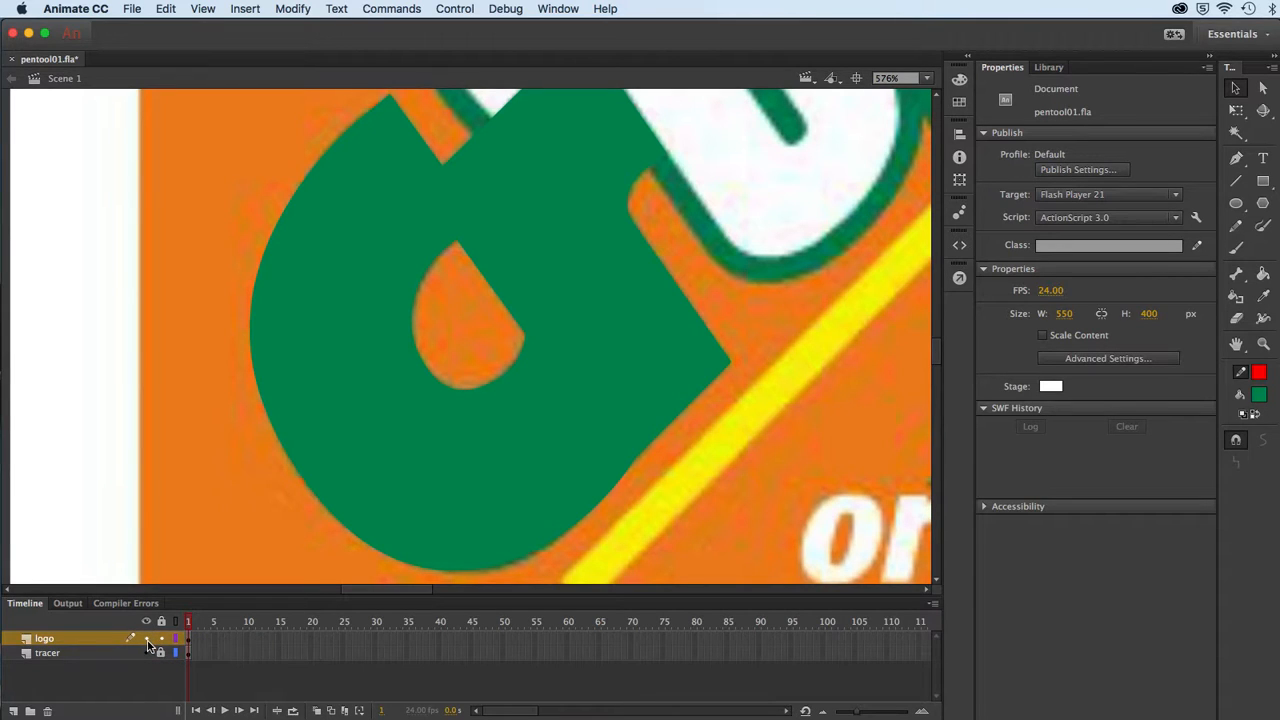
Make the logo layer 50% transparent so the tracer image shows through, and look at its transparency setting in the layer properties.
shift+click(146, 641)
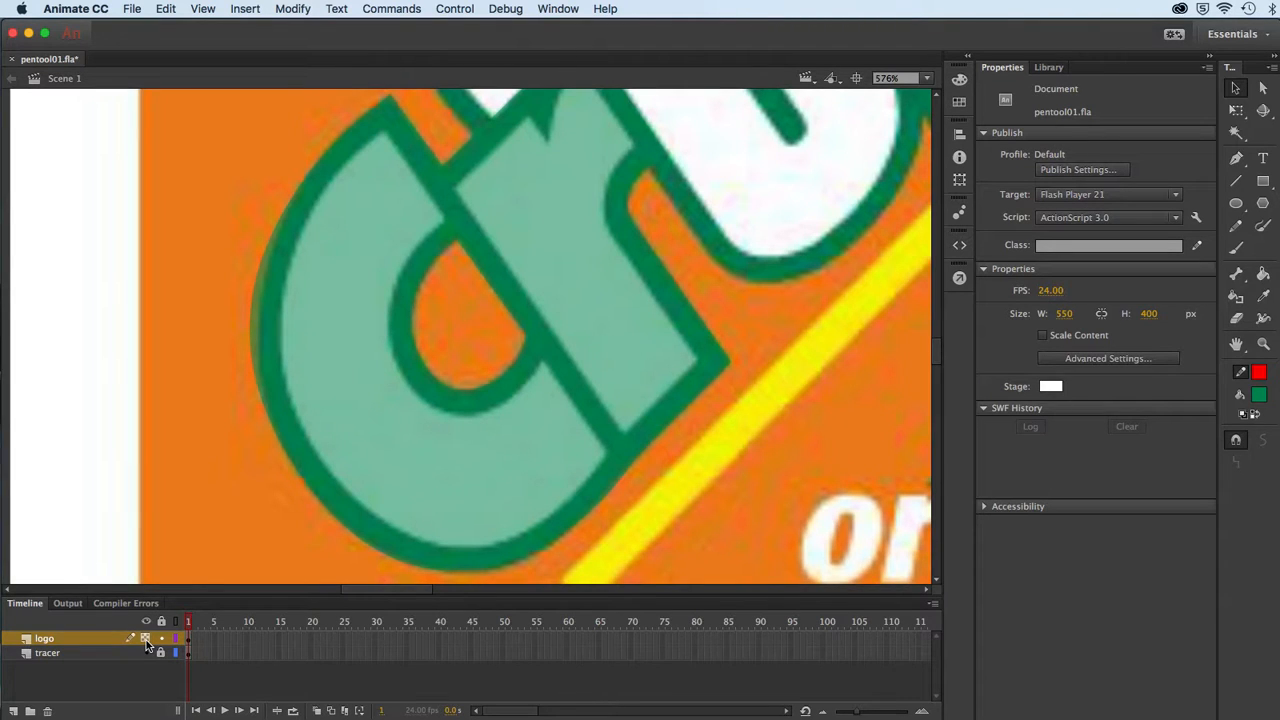
right_click(146, 638)
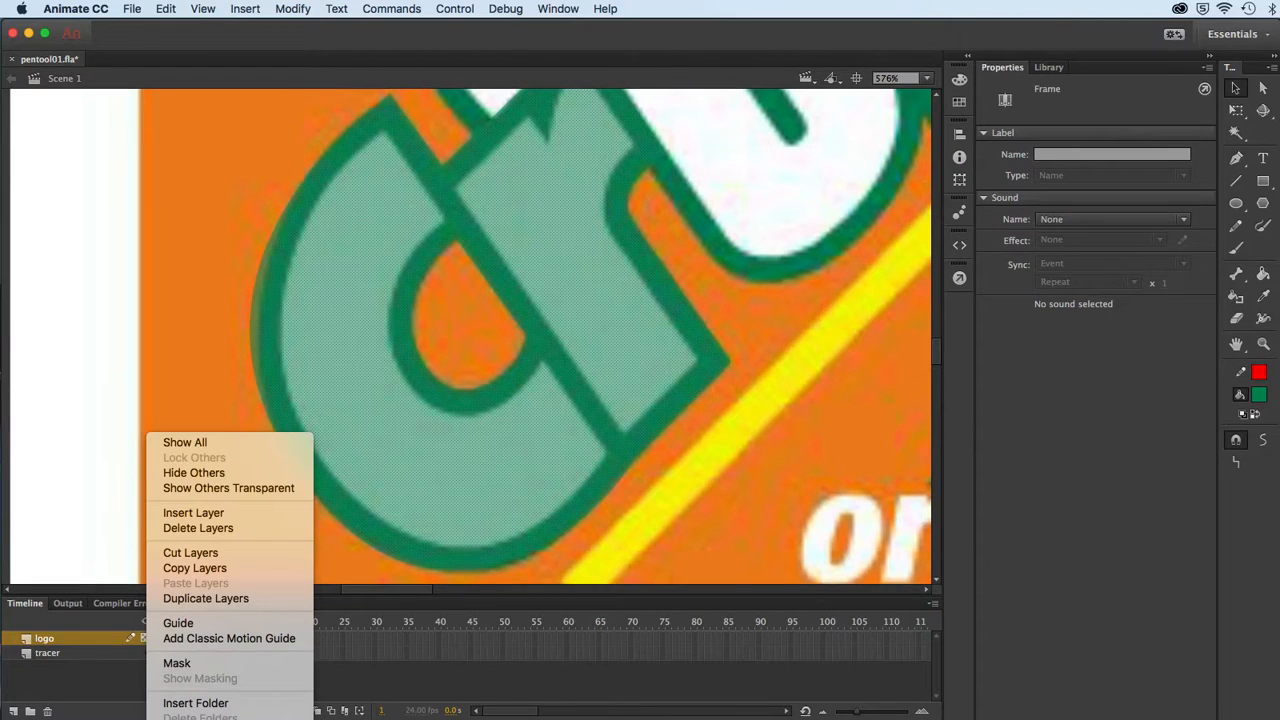
click(200, 718)
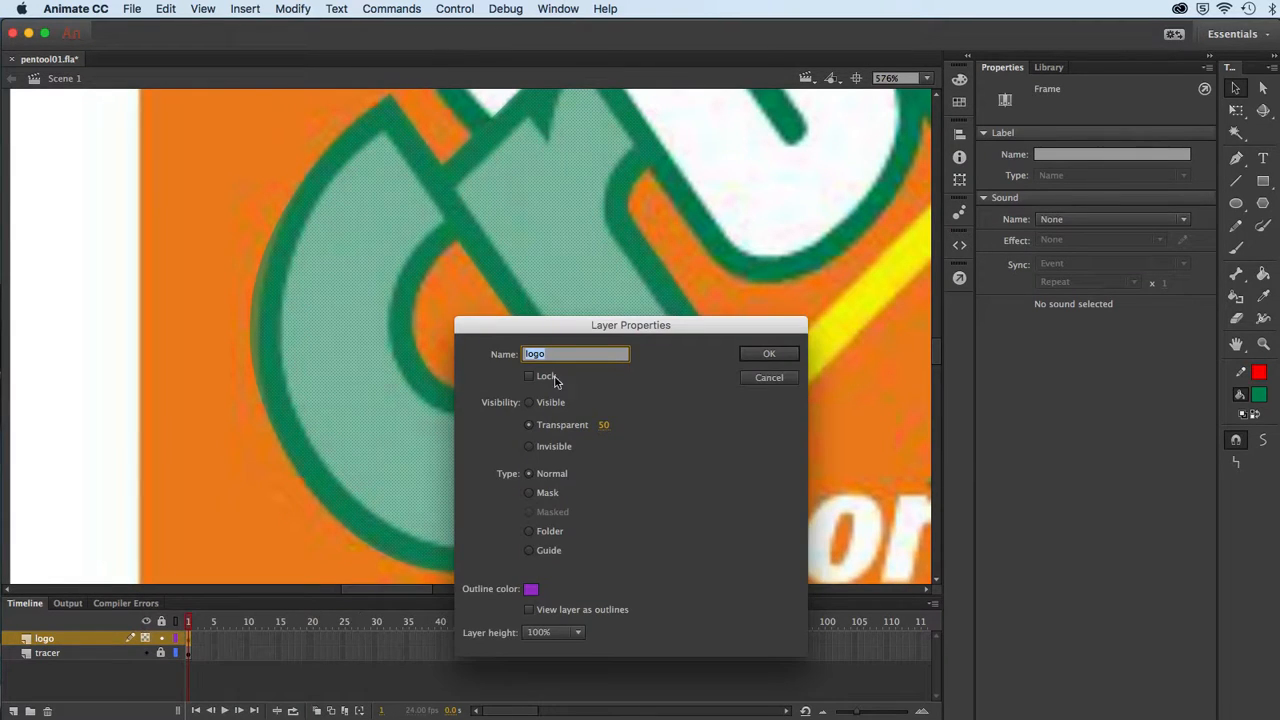
drag(543, 329, 405, 293)
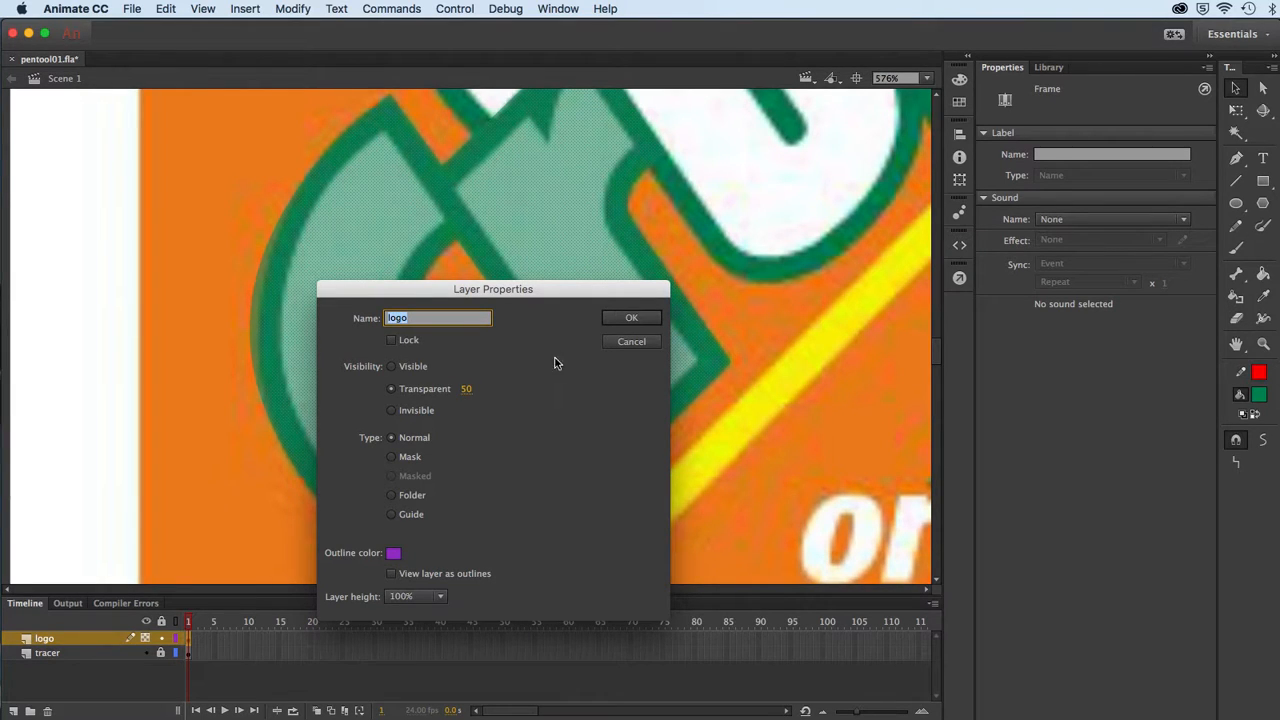
click(613, 343)
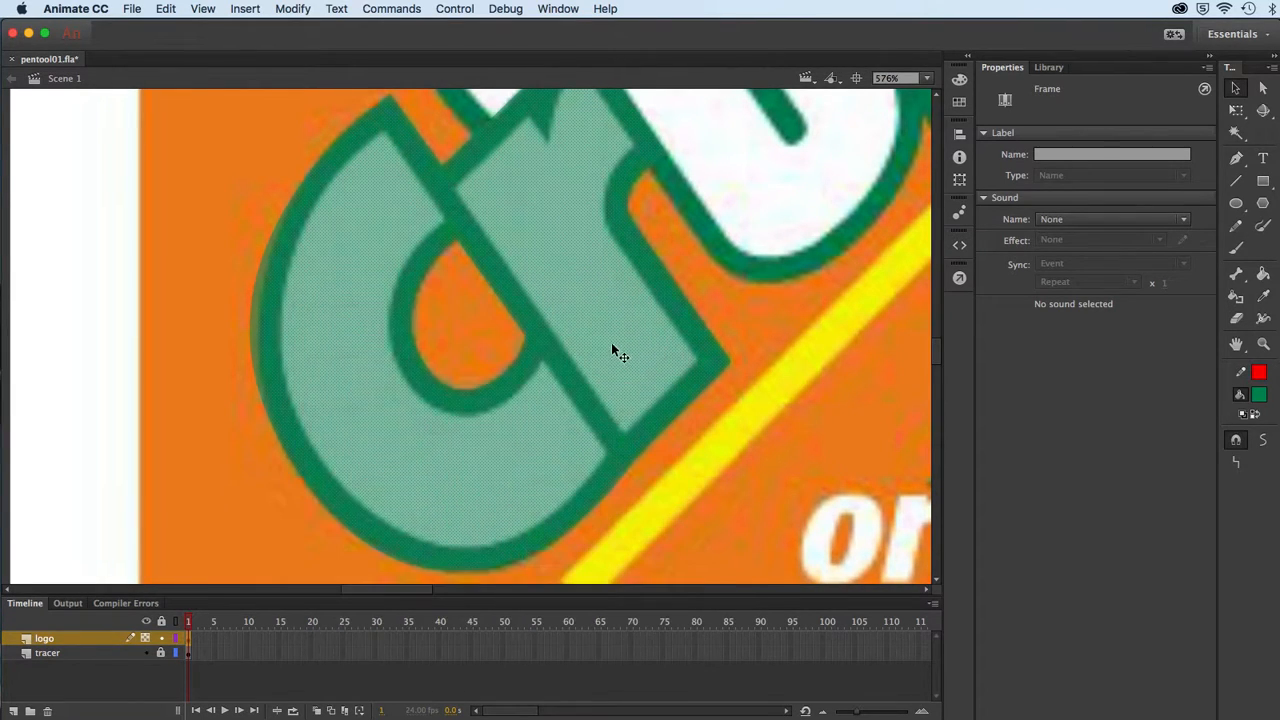
click(144, 638)
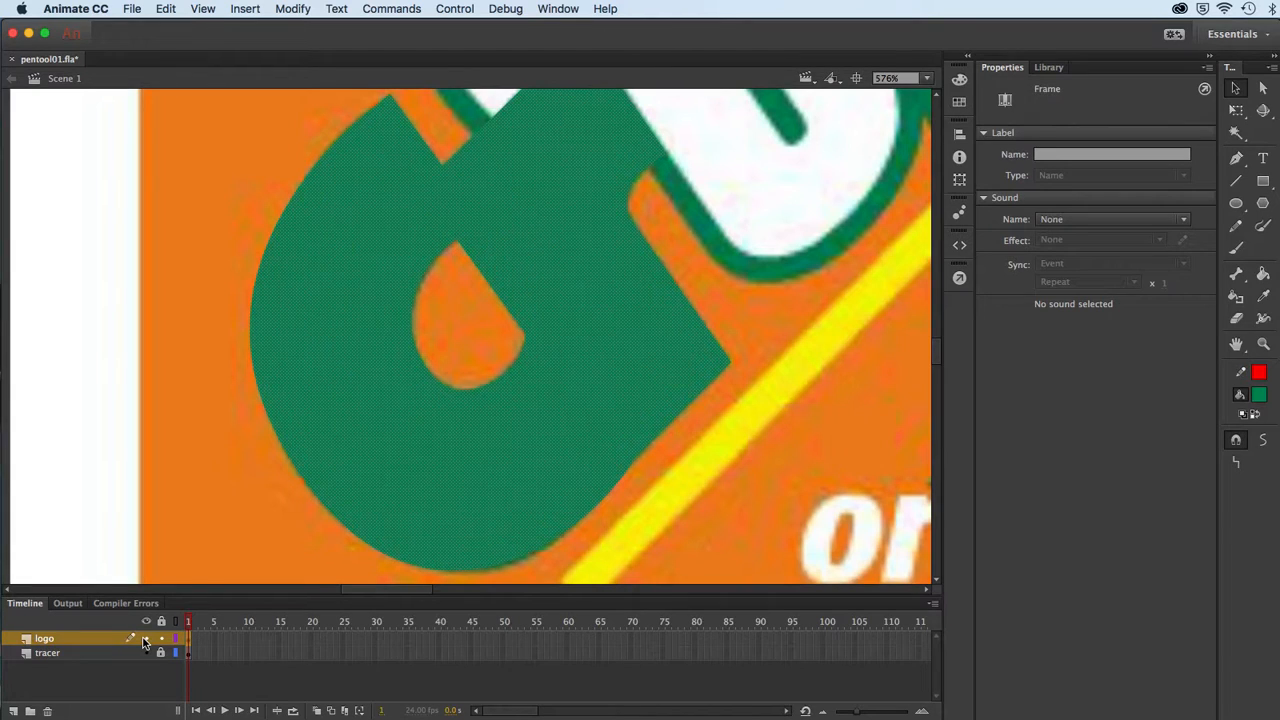
click(144, 640)
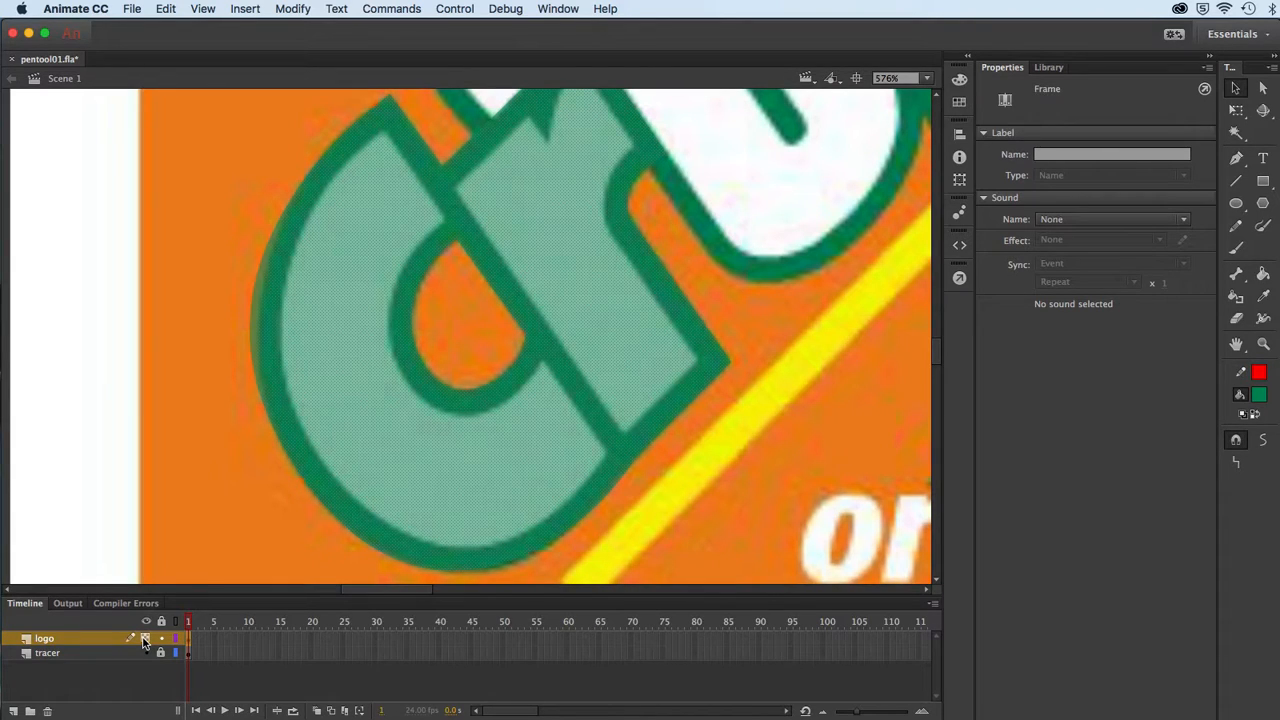
Try a lower transparency value for the logo layer in its layer properties.
right_click(146, 644)
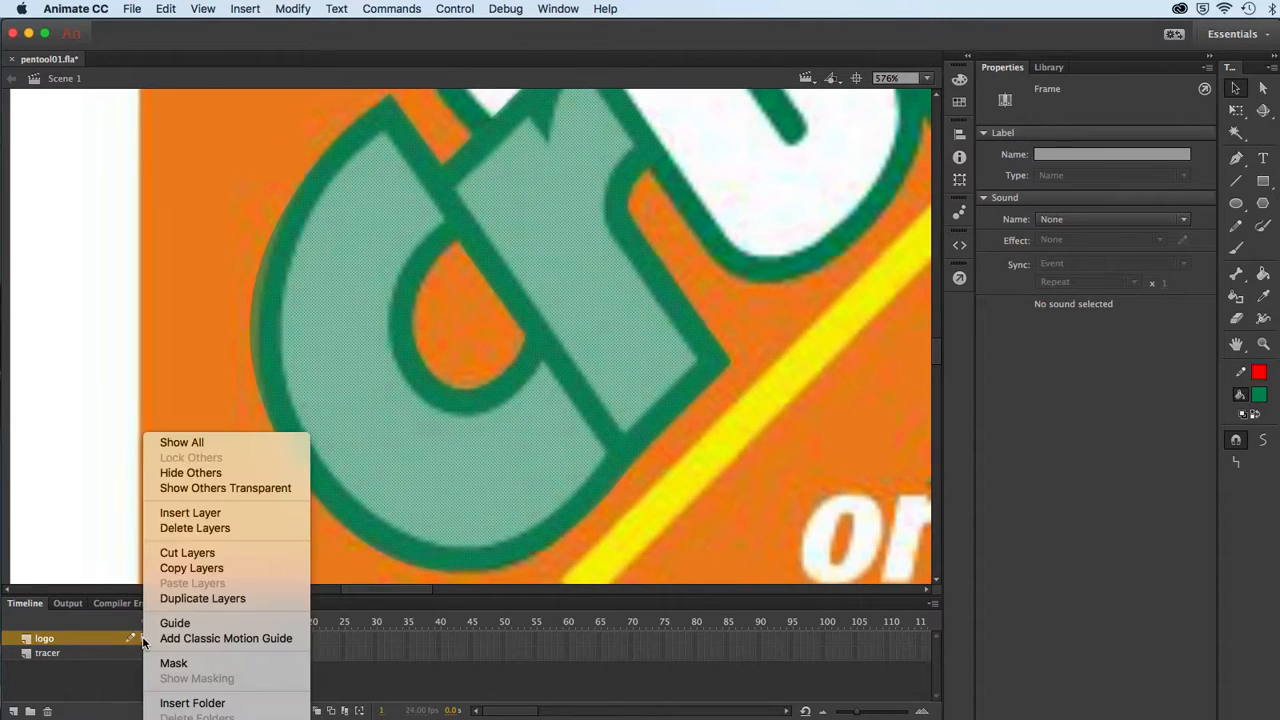
click(148, 642)
drag(544, 330, 405, 245)
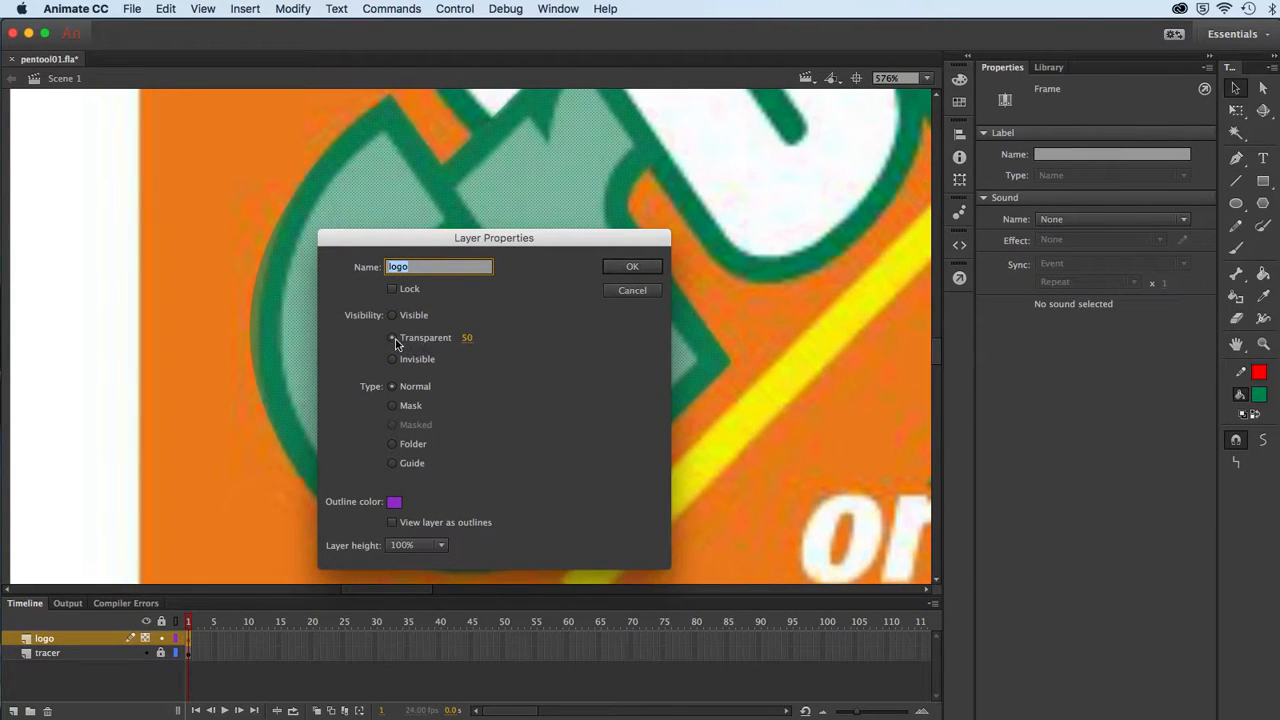
mouse_move(469, 341)
mouse_down()
mouse_move(495, 343)
mouse_move(469, 347)
mouse_up()
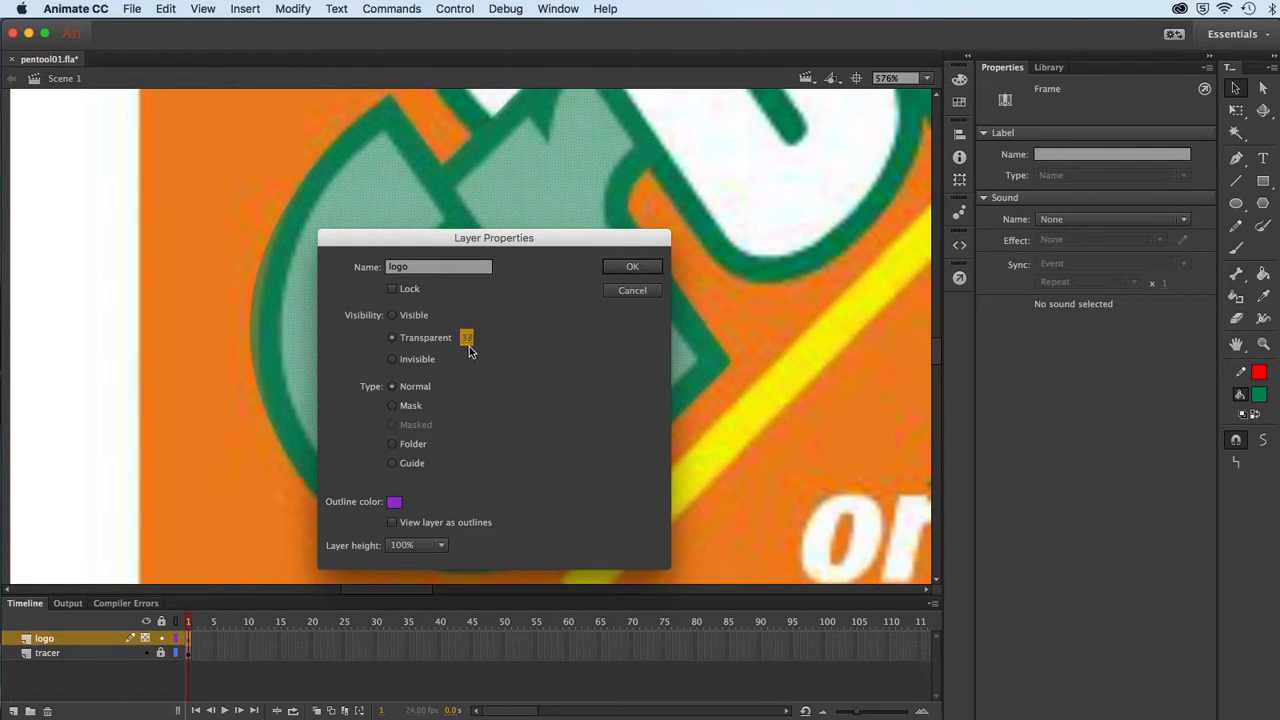
click(630, 290)
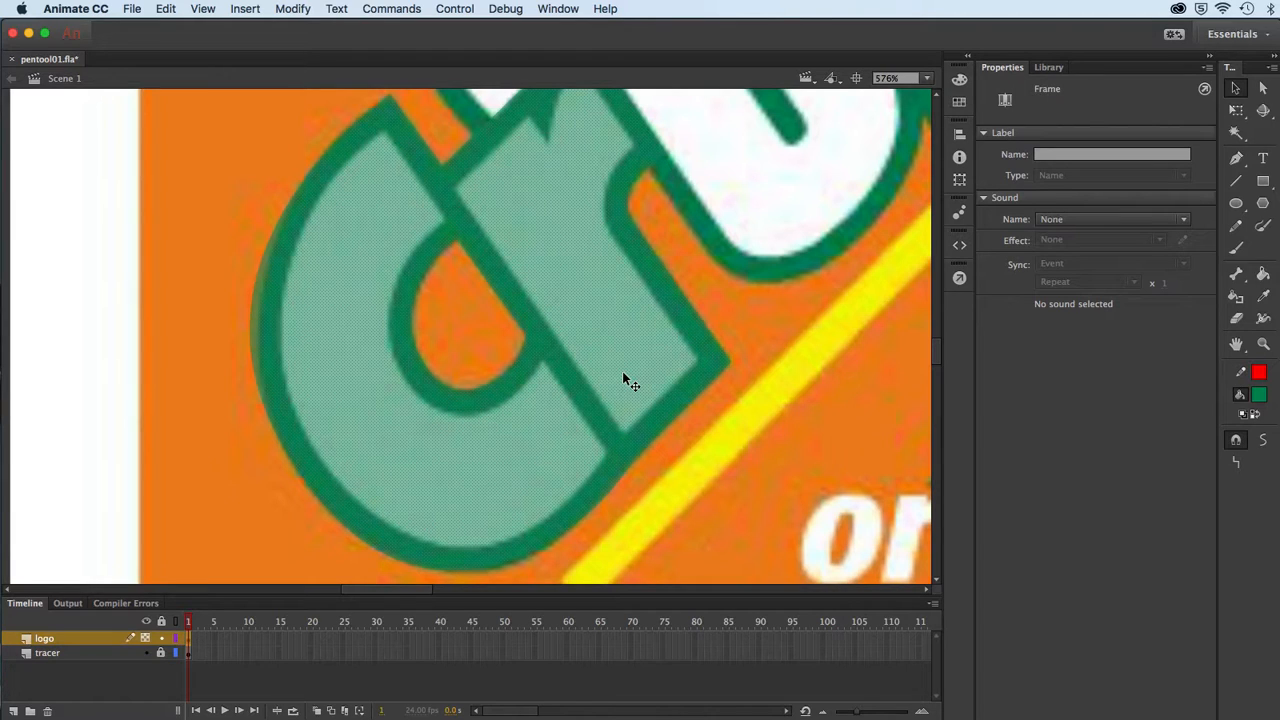
Add a new layer above the logo layer and name it logo2.
click(13, 711)
double_click(44, 638)
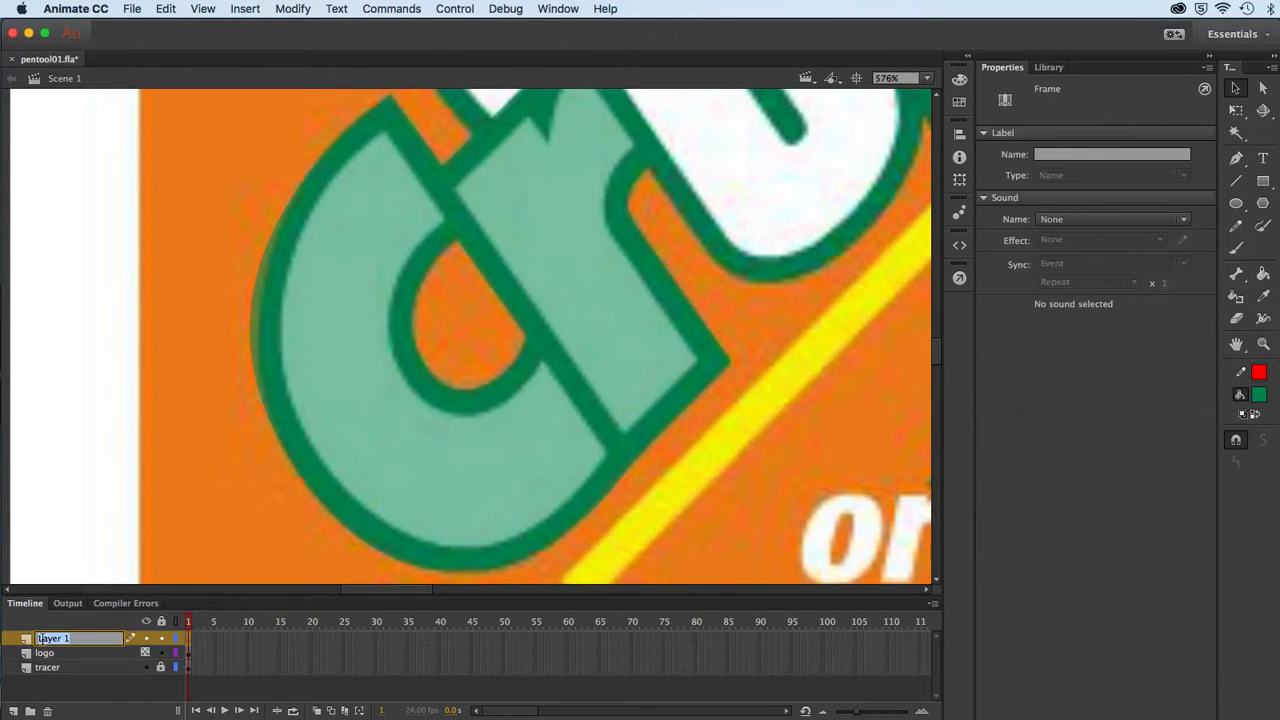
text(logo2)
key(Return)
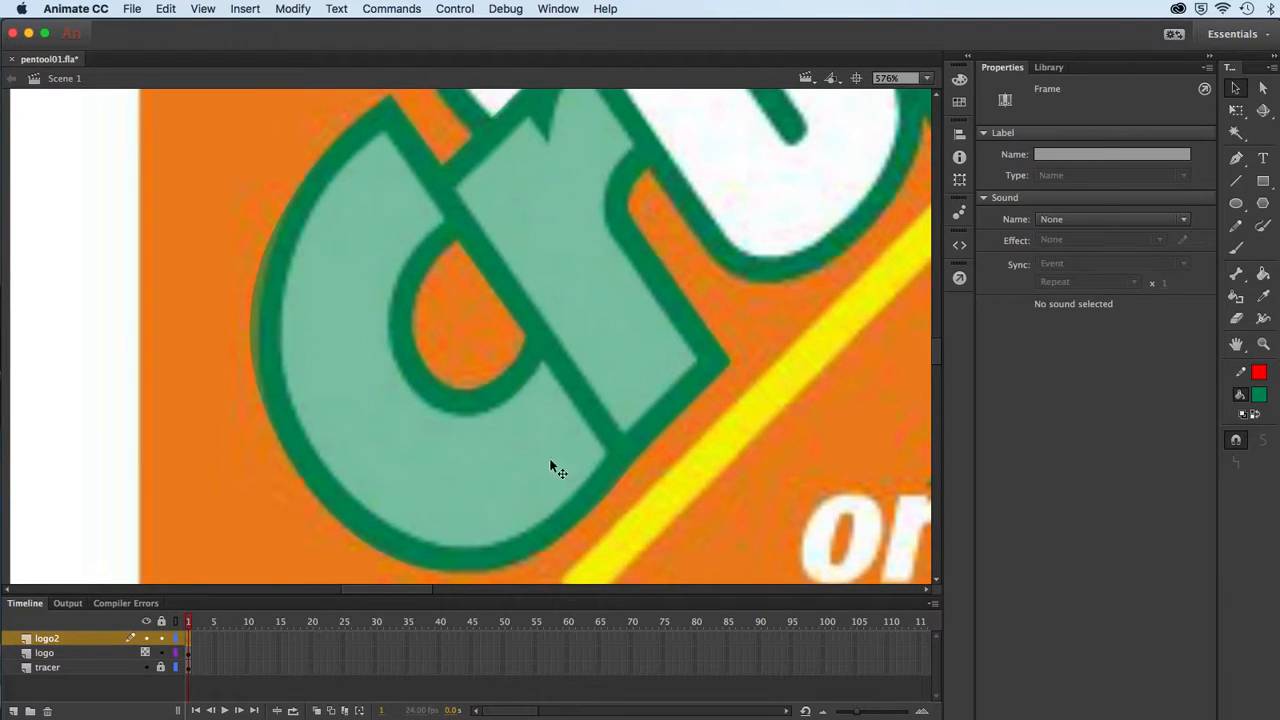
Trace the inner r on the logo2 layer with the Pen tool, from its foot along the stem and notch to the curved tip.
click(1237, 160)
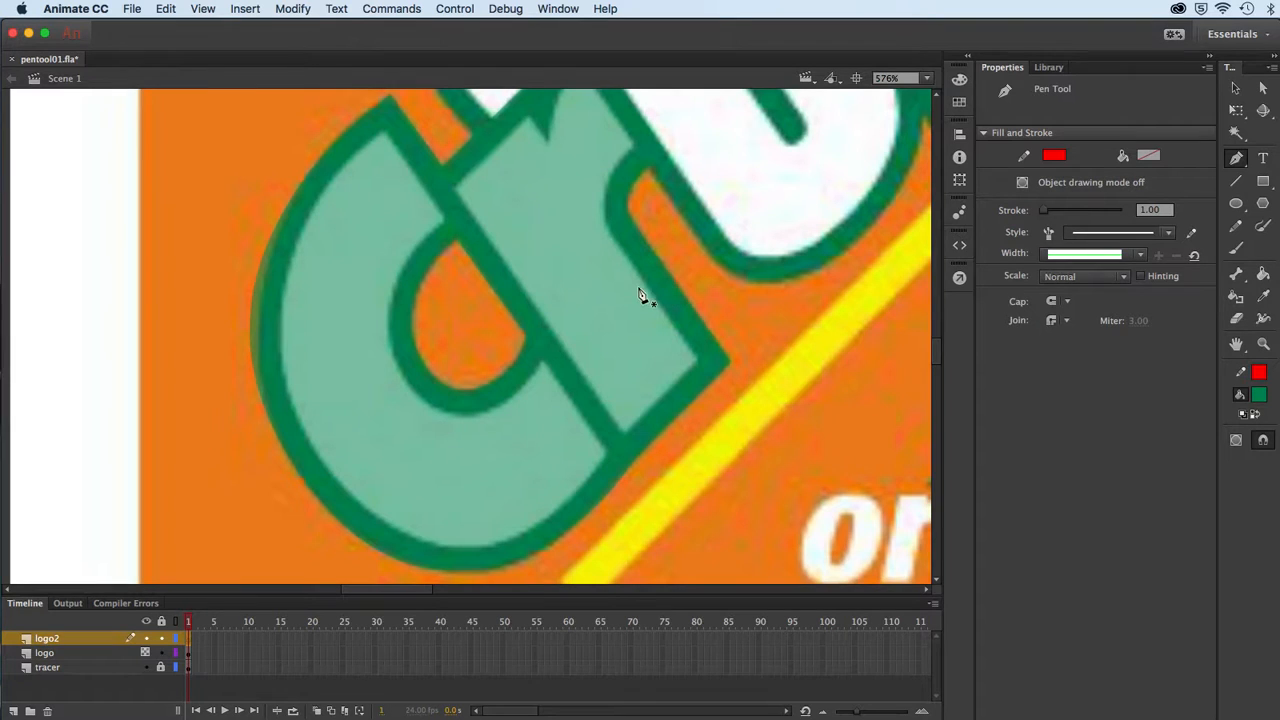
drag(643, 294, 690, 347)
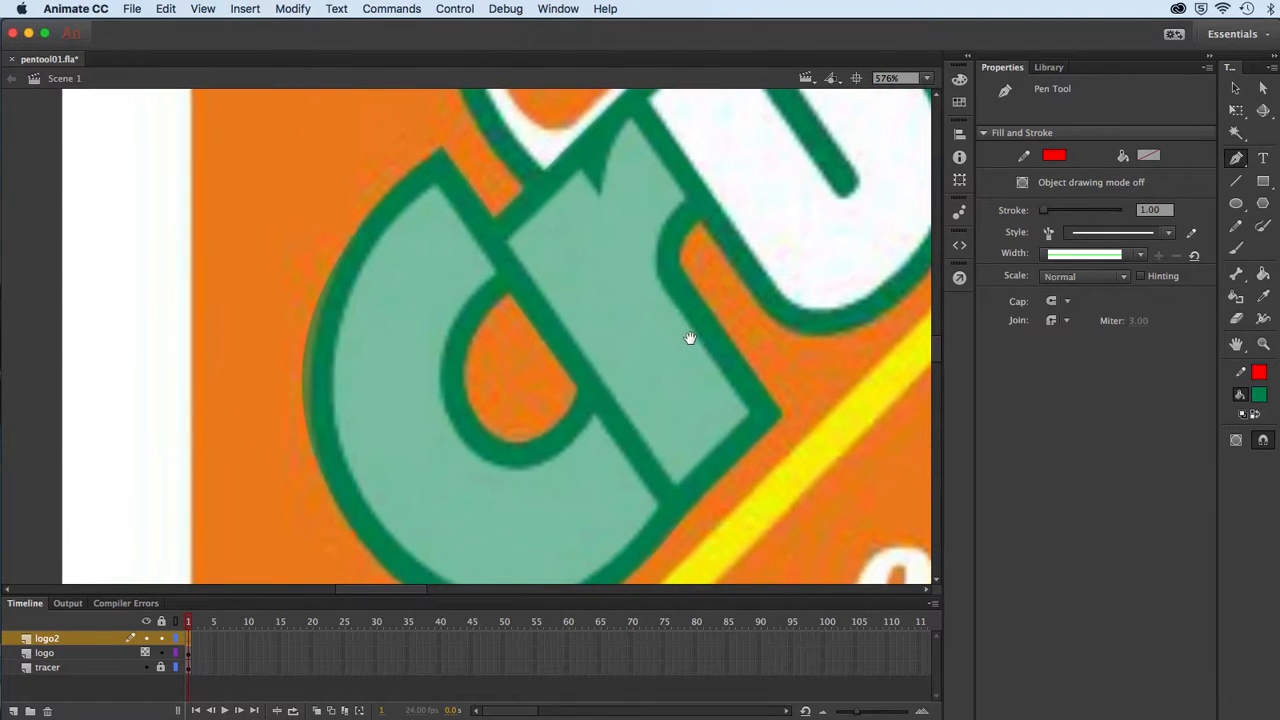
click(750, 411)
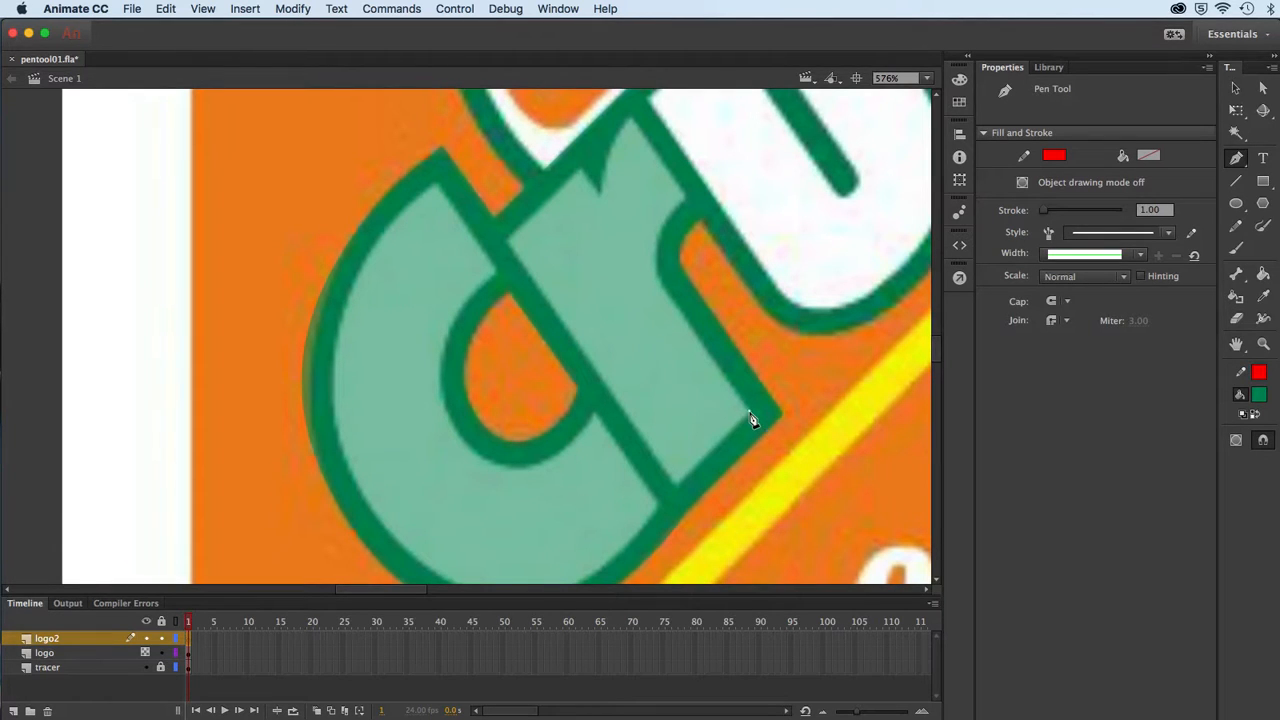
click(676, 487)
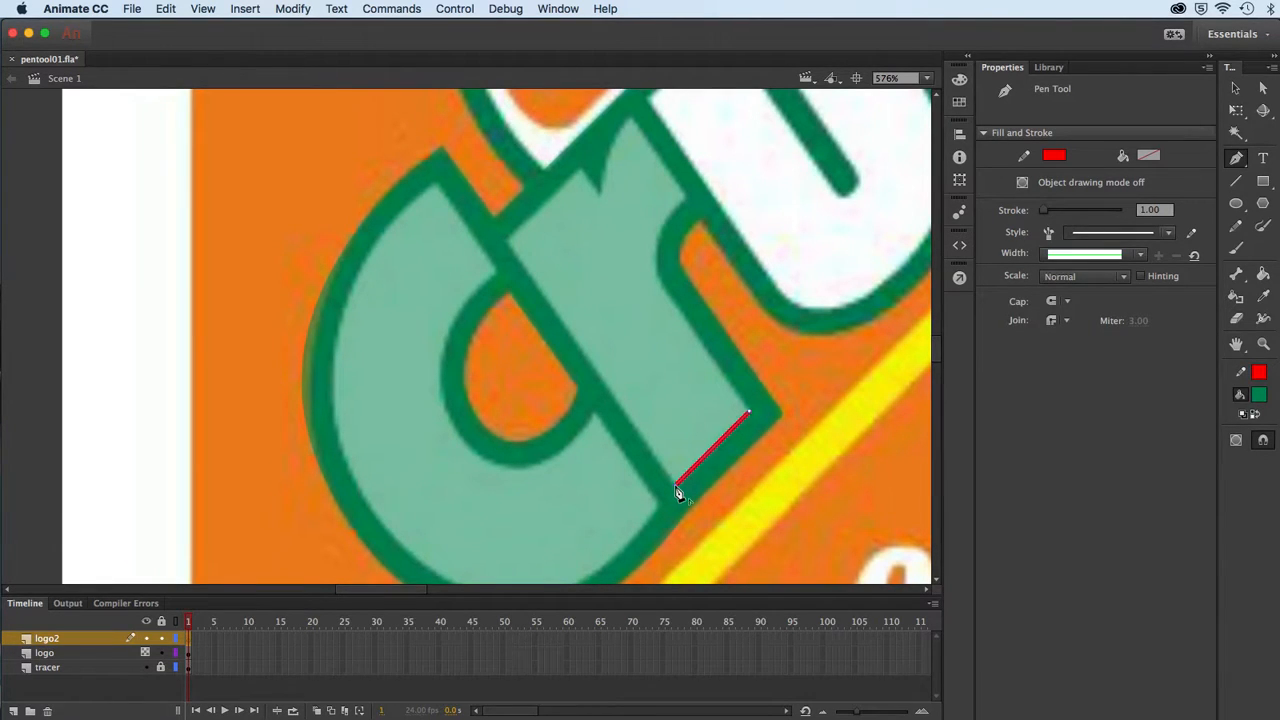
click(505, 240)
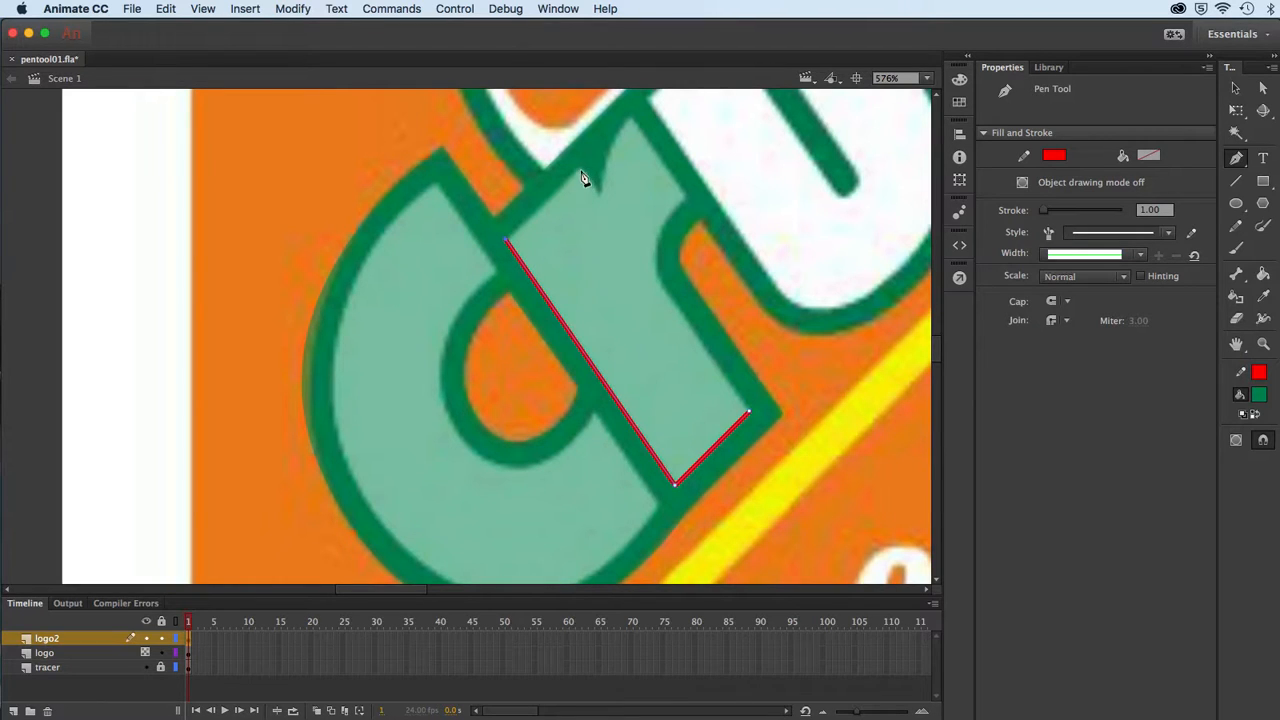
click(580, 172)
click(600, 202)
drag(640, 116, 643, 121)
Adjust the direction handle at the r's notch so the curve up to the tip follows the tracer's edge.
key(super)
key(alt)
key(super)
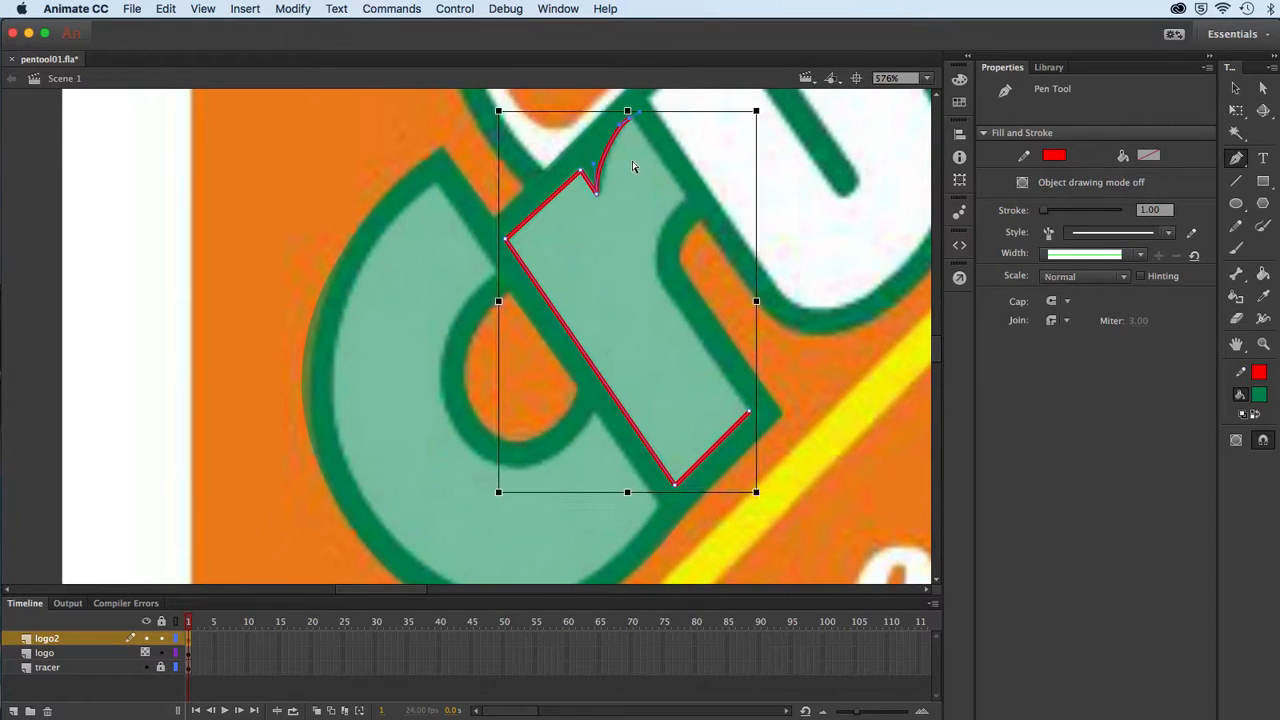
key(super+=)
key(space)
drag(560, 209, 657, 406)
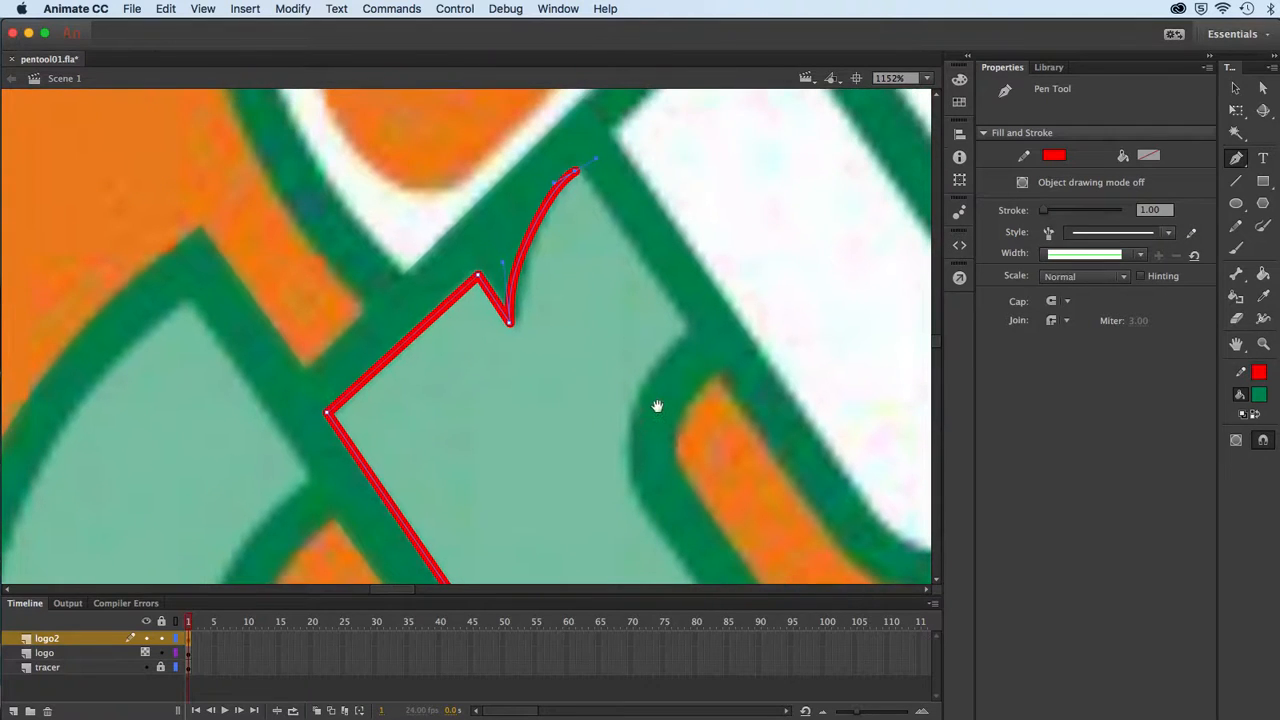
key(super)
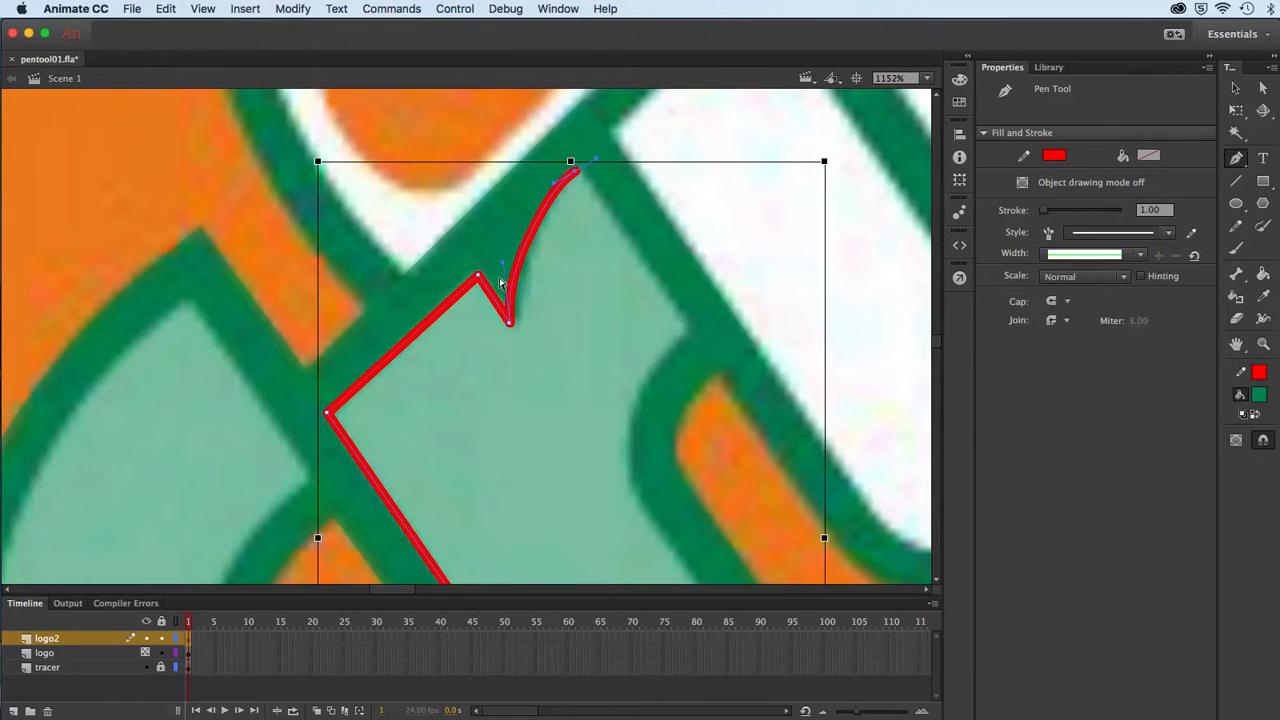
drag(509, 263, 514, 255)
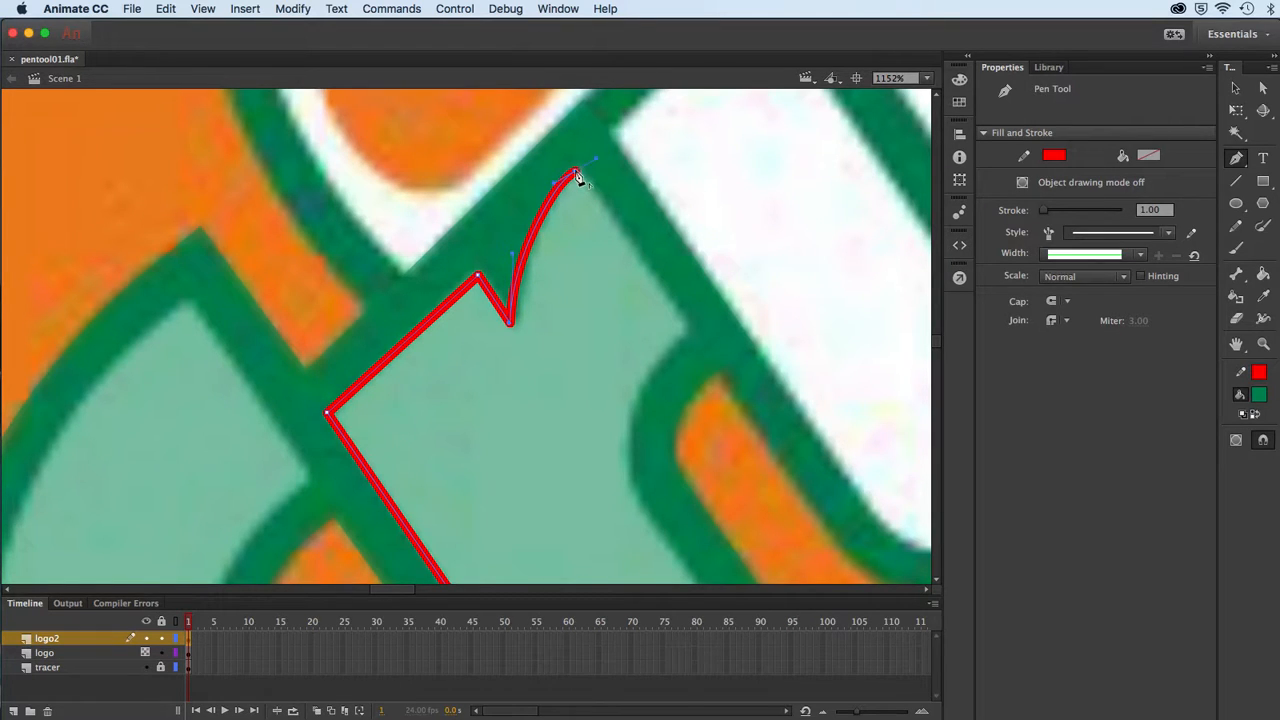
Turn the r's tip into a corner, then continue the path along the straight edge and around the inward curve to the stem.
click(577, 175)
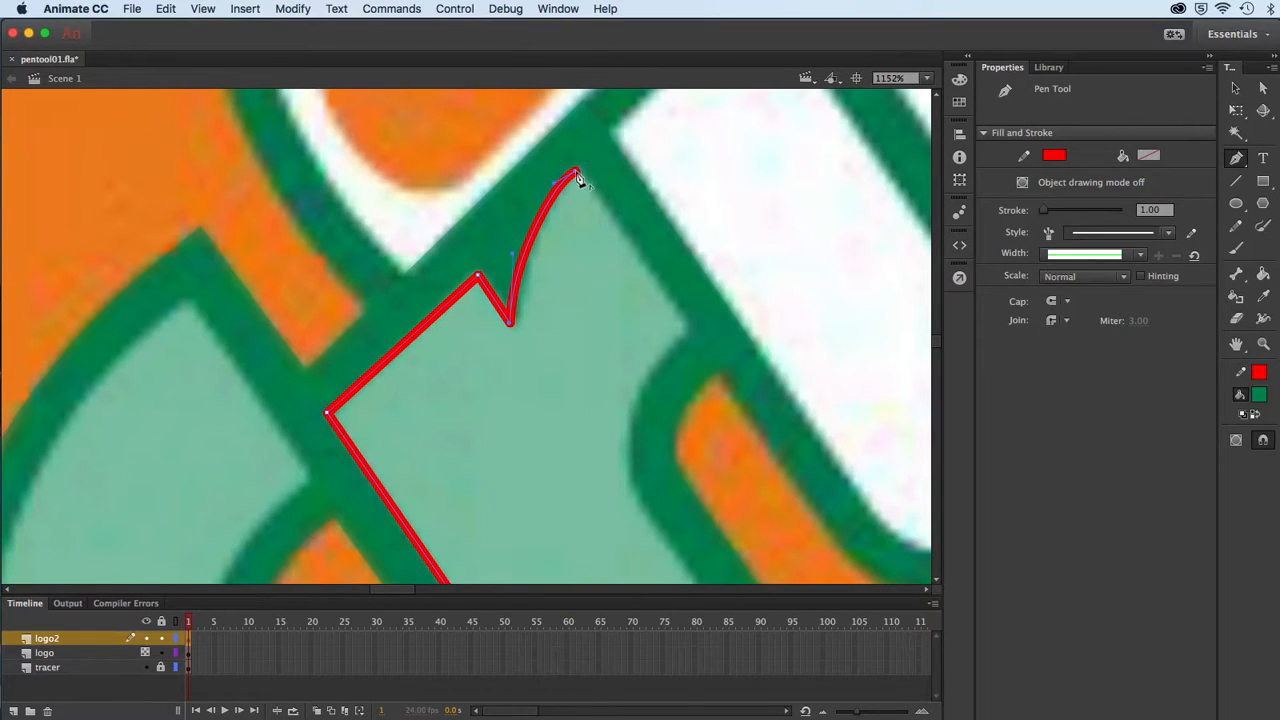
click(686, 330)
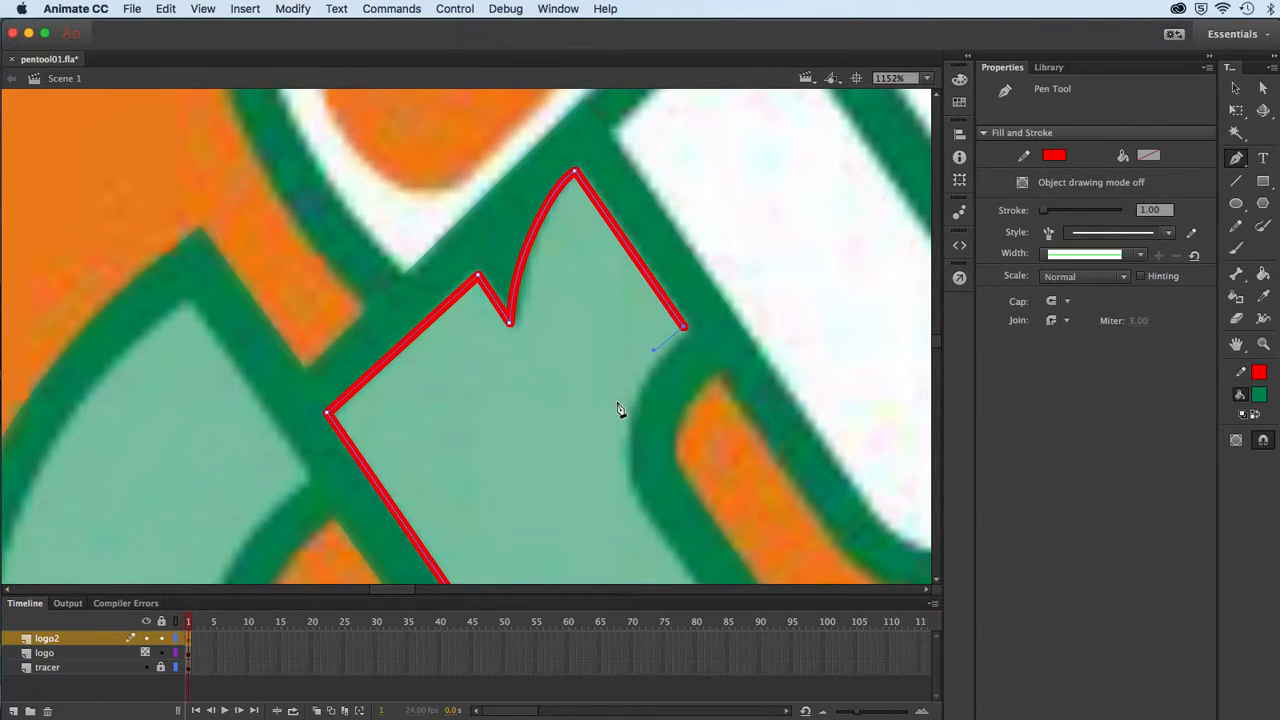
drag(620, 409, 469, 286)
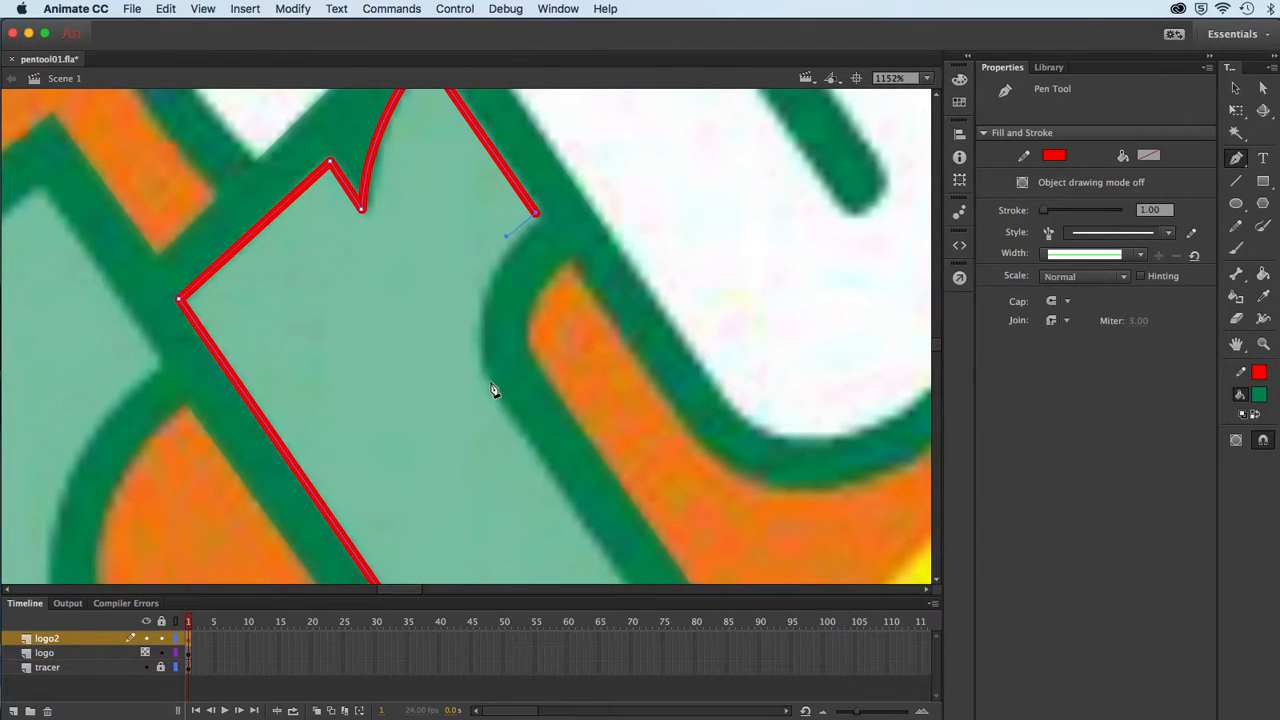
drag(510, 416, 521, 440)
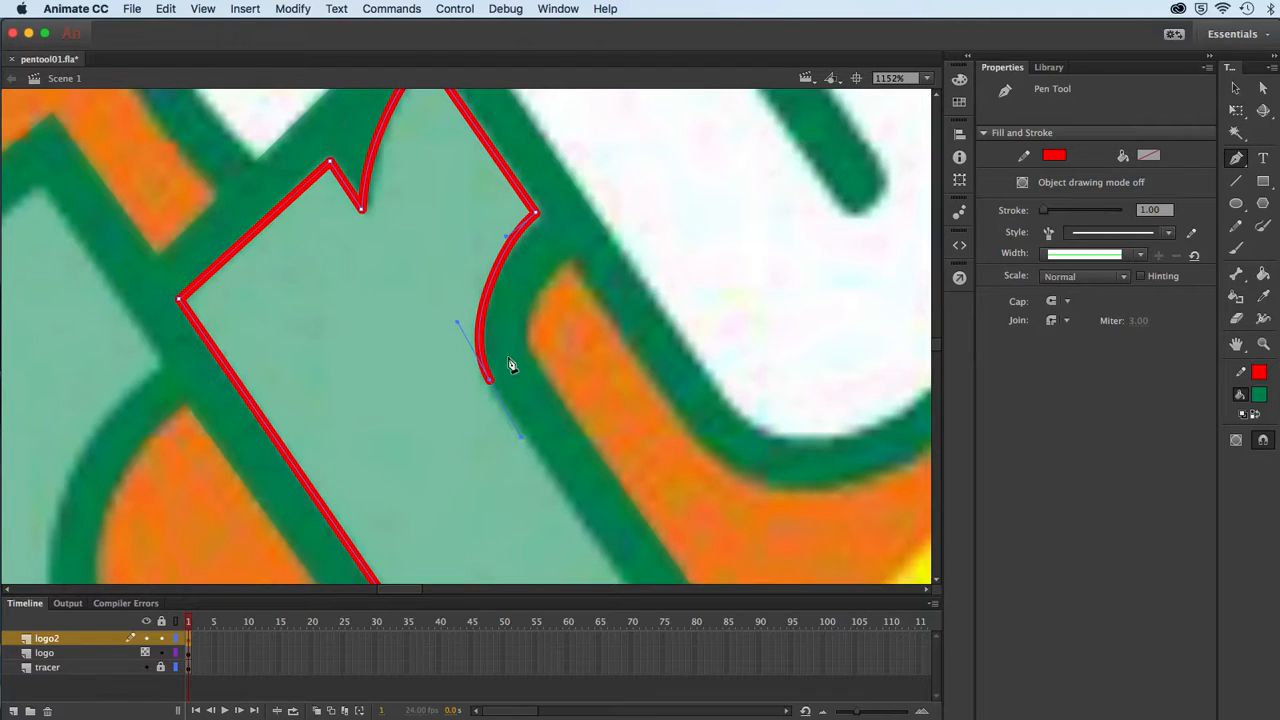
Move the r's corner anchor at the end of the straight edge outward and adjust its handle to fit the inward curve.
key(super)
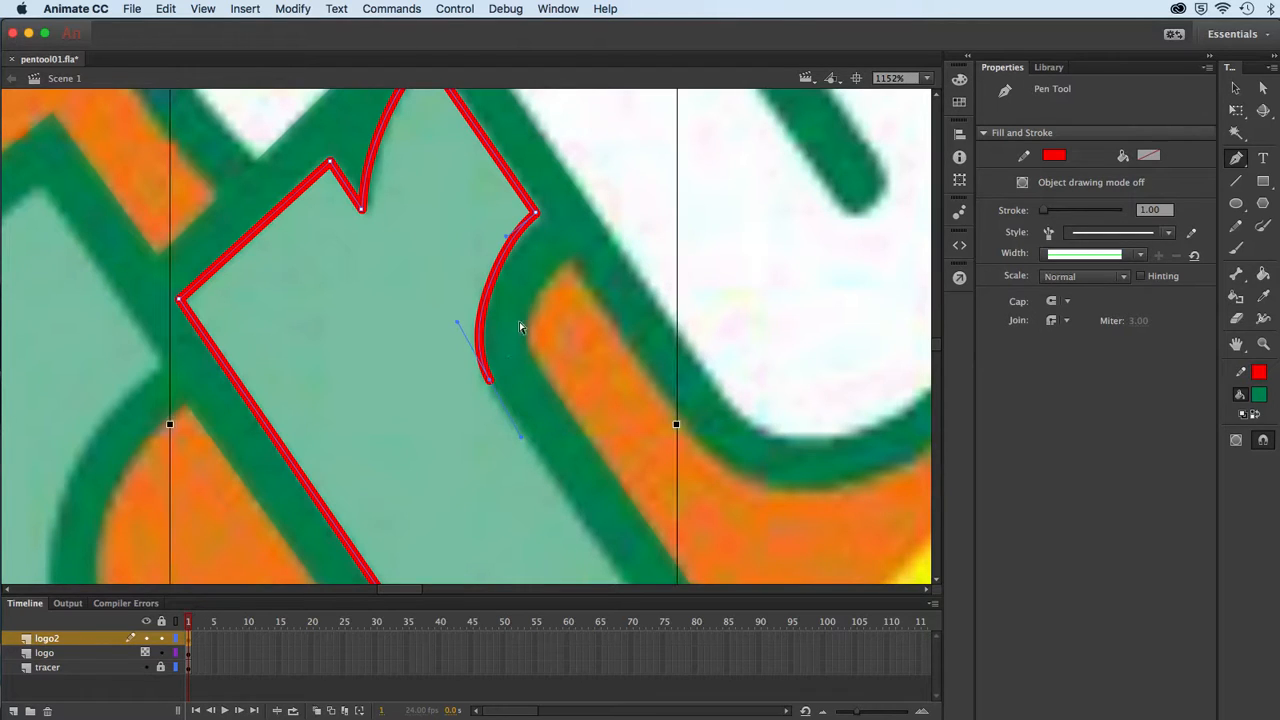
super+click(537, 216)
drag(544, 223, 544, 223)
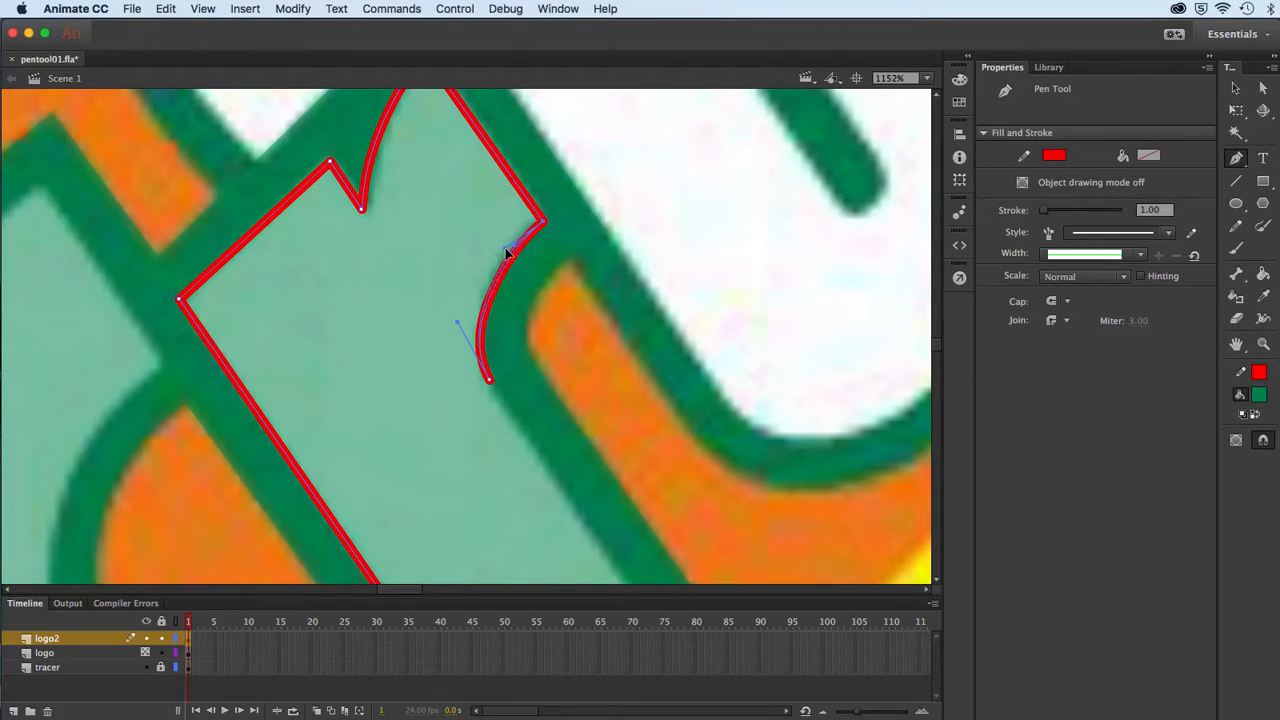
drag(505, 248, 504, 248)
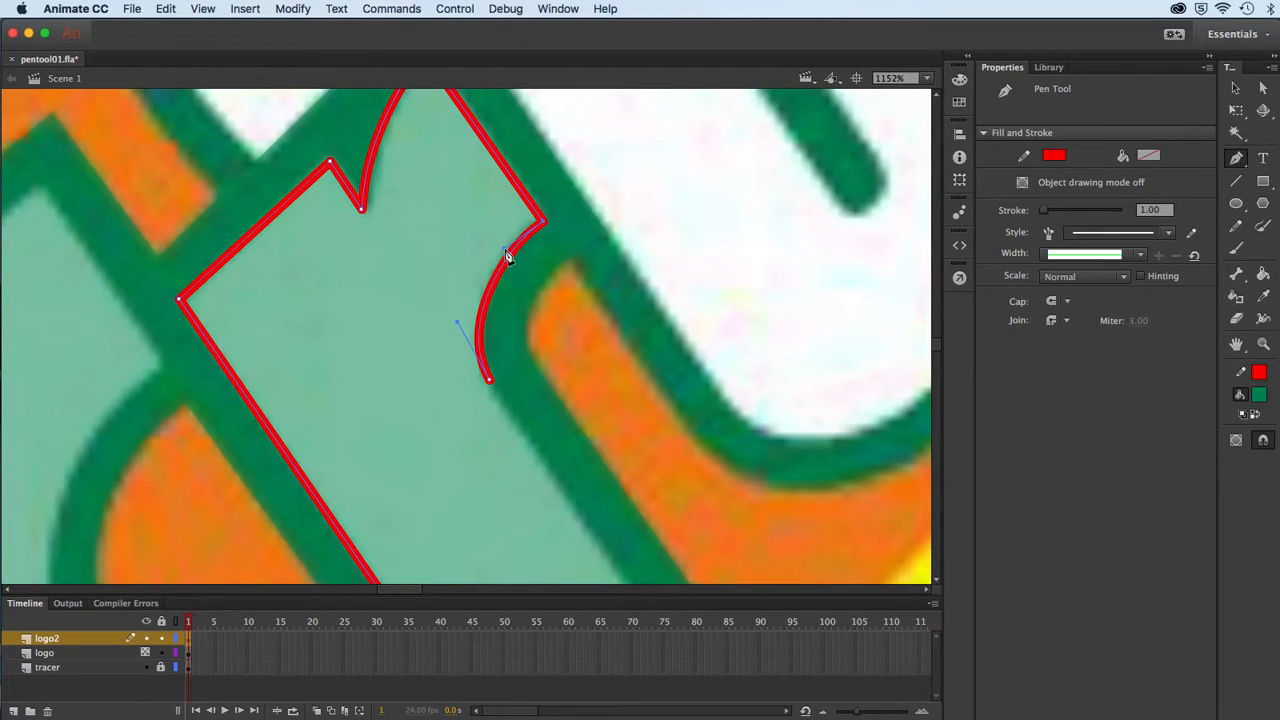
Close the r's path by joining the end of the inward curve to the starting anchor at the foot.
super+click(491, 382)
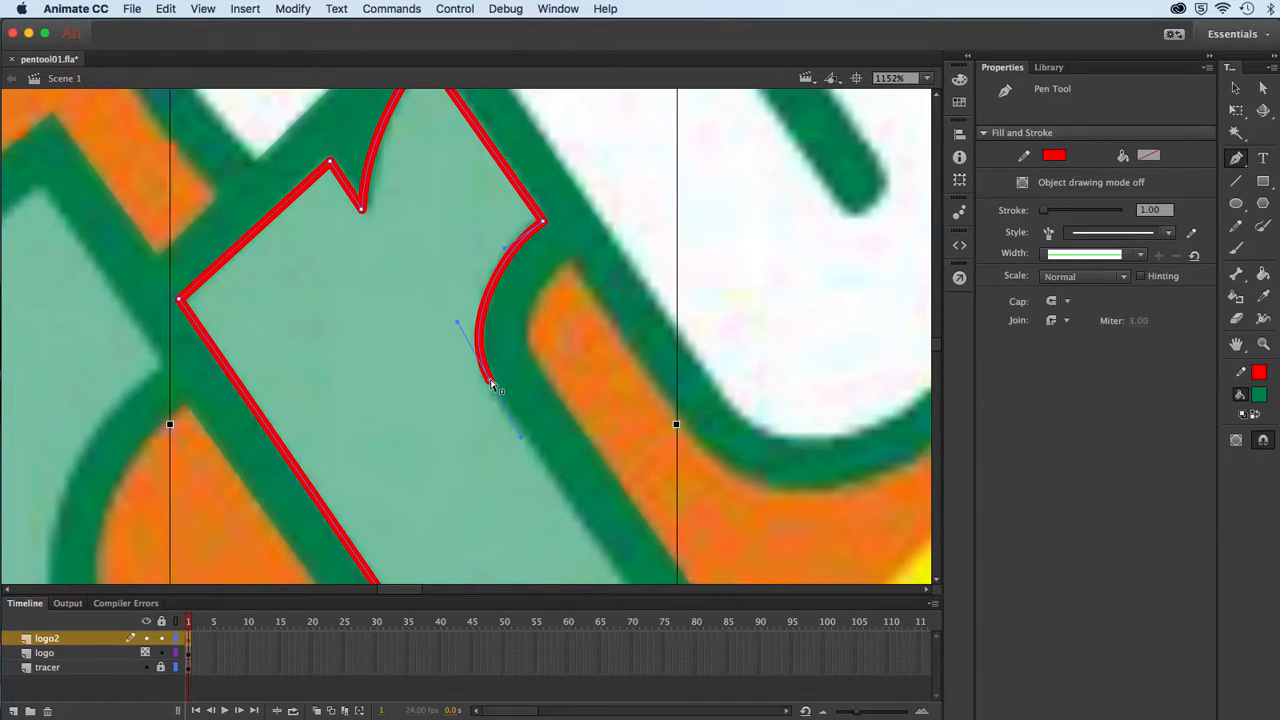
key(super+minus)
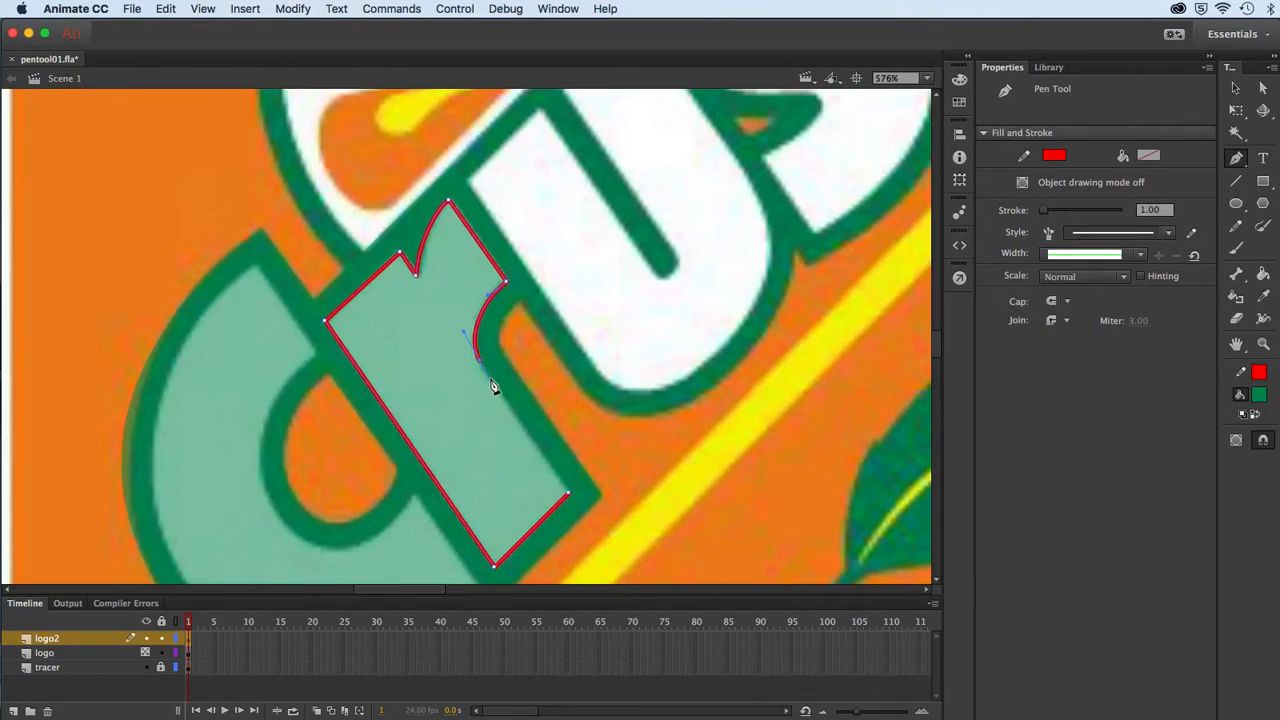
click(568, 496)
Fill the closed inner r shape with white and delete its red outline.
click(1263, 279)
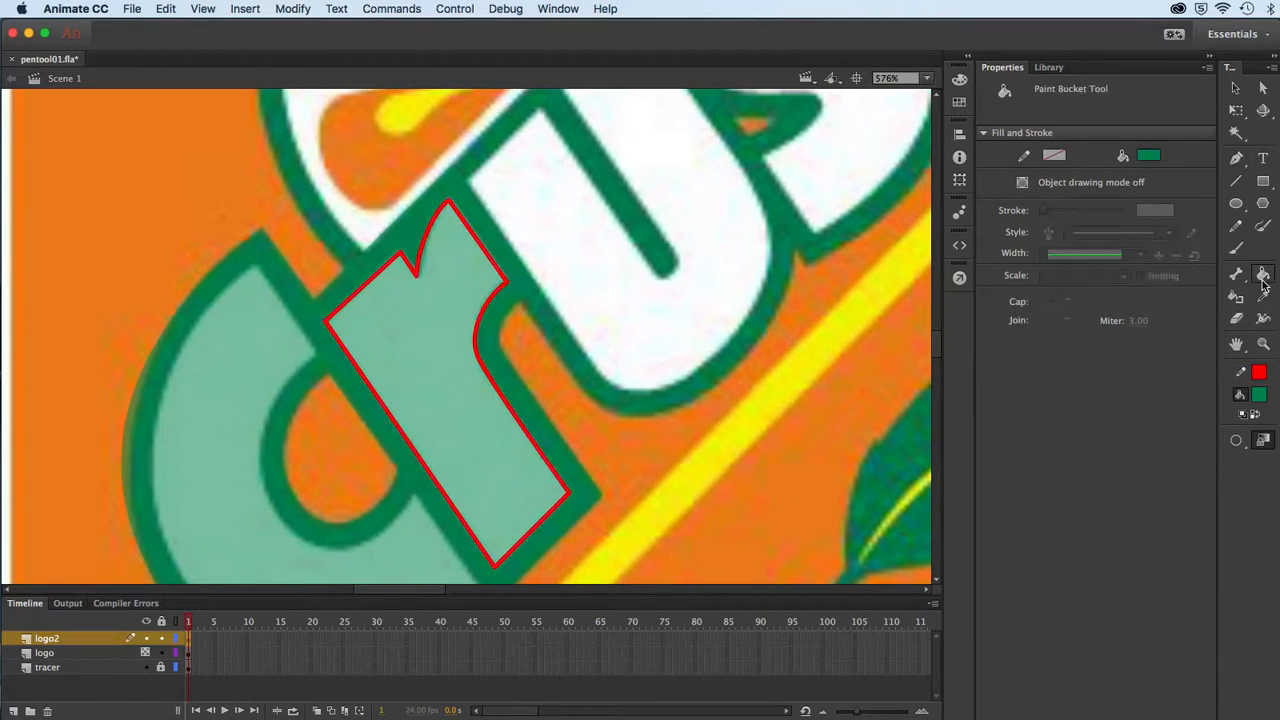
click(1149, 158)
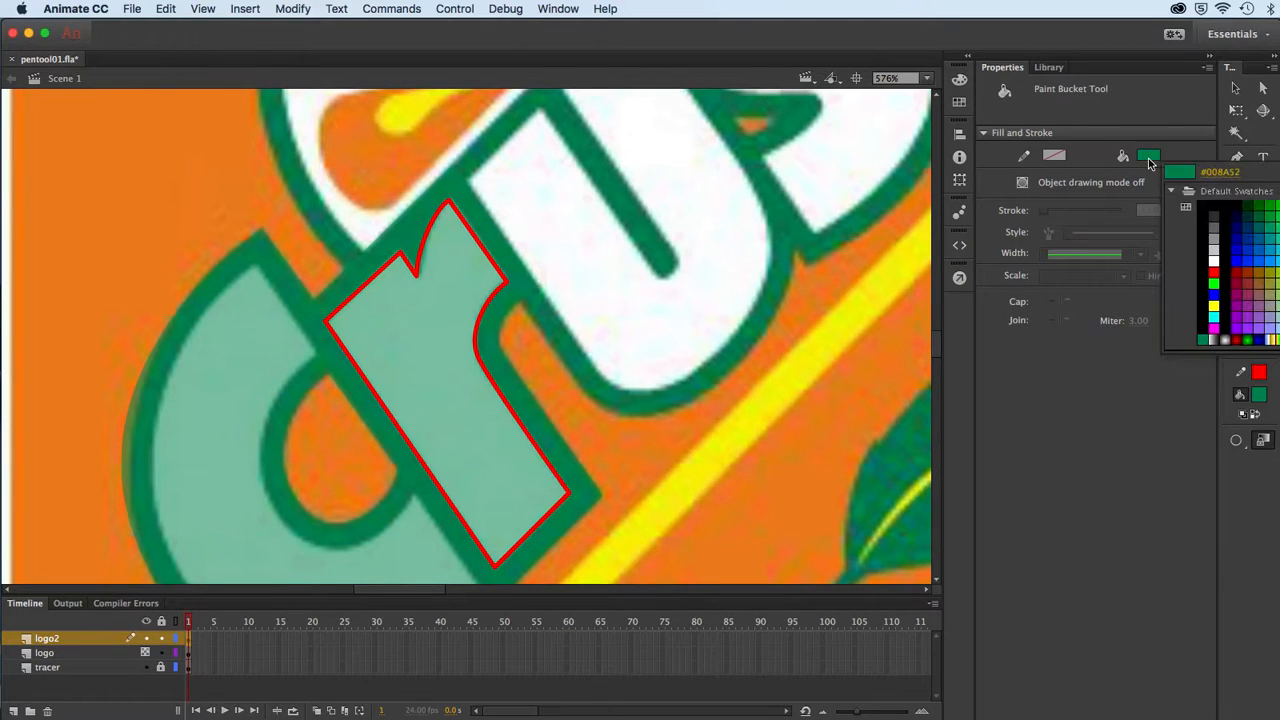
click(1212, 258)
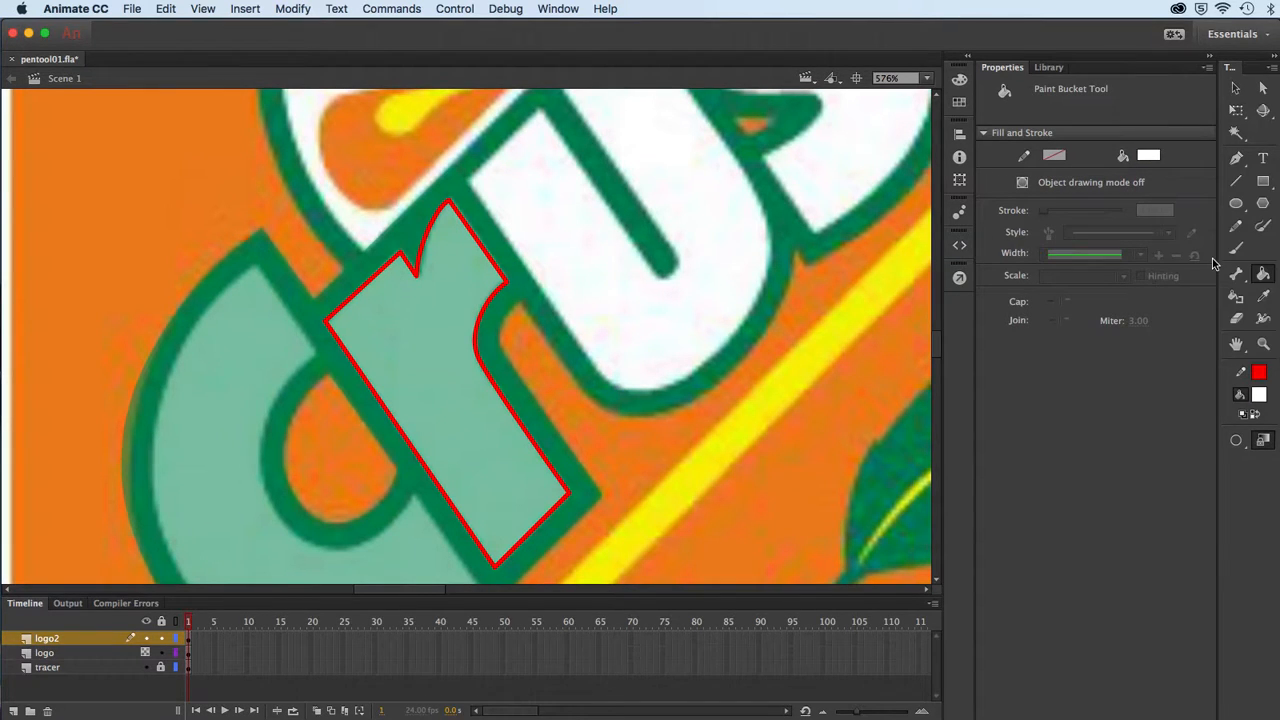
click(426, 372)
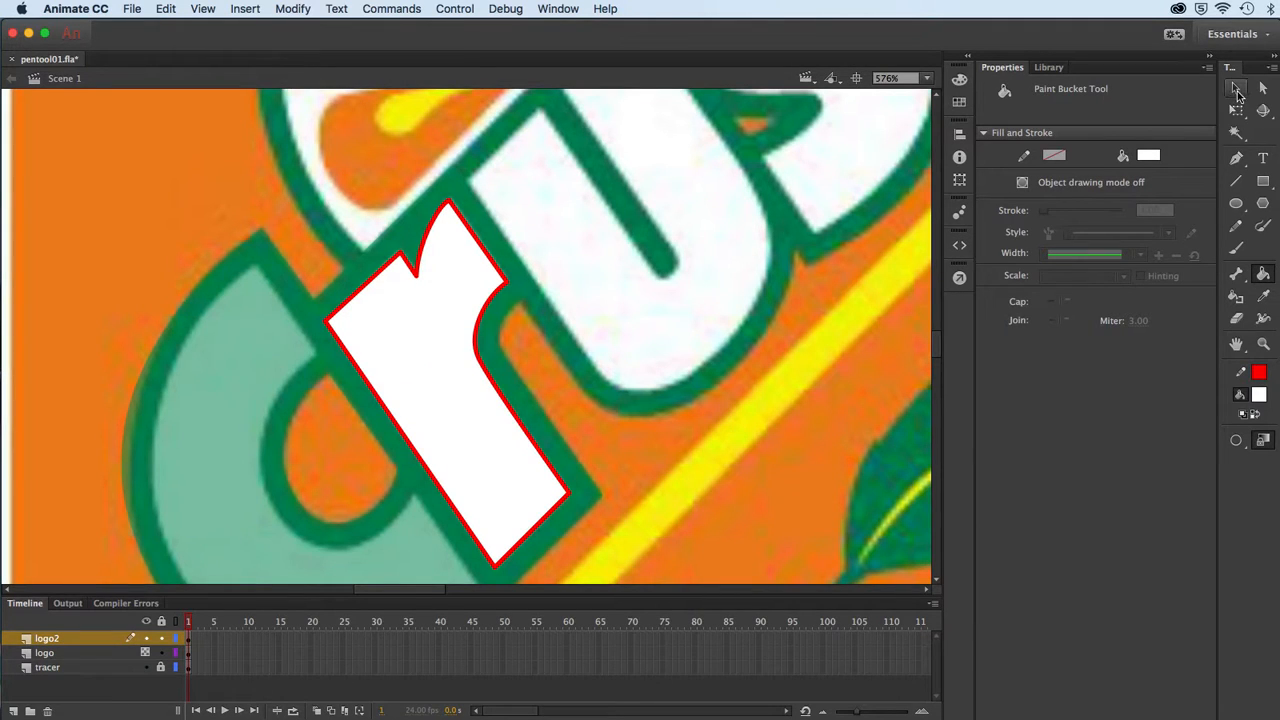
click(1237, 90)
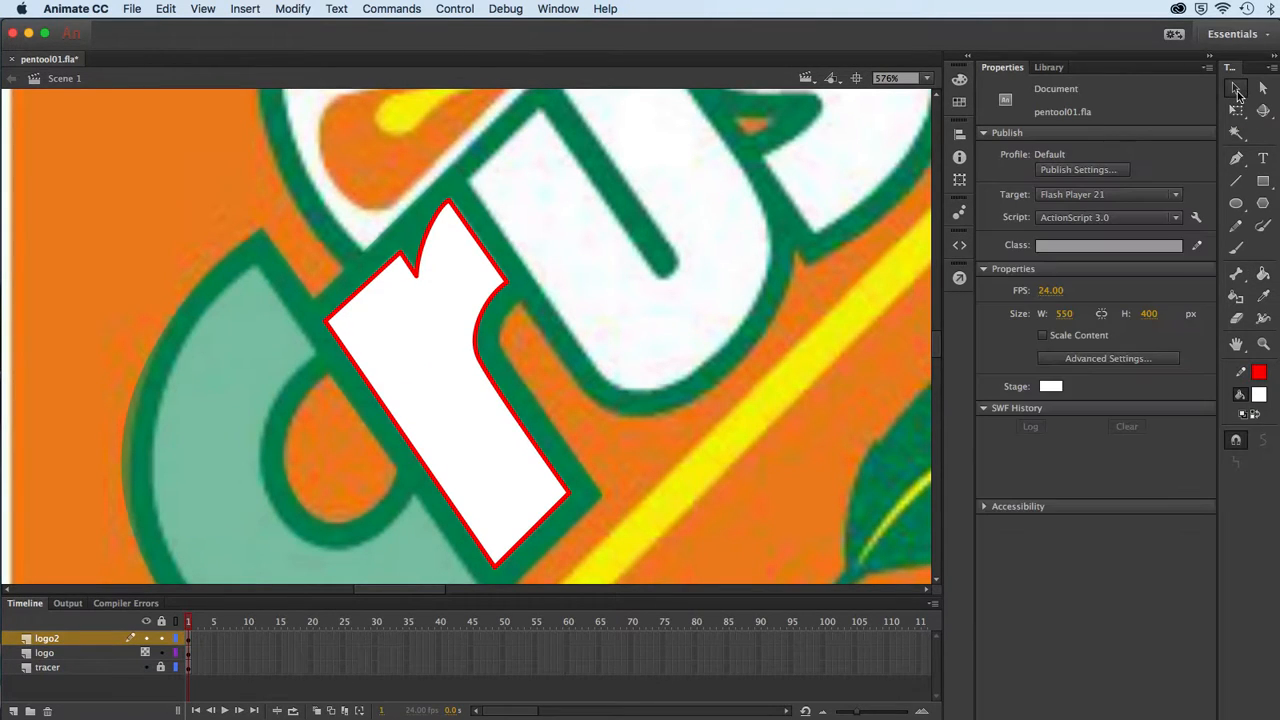
double_click(487, 256)
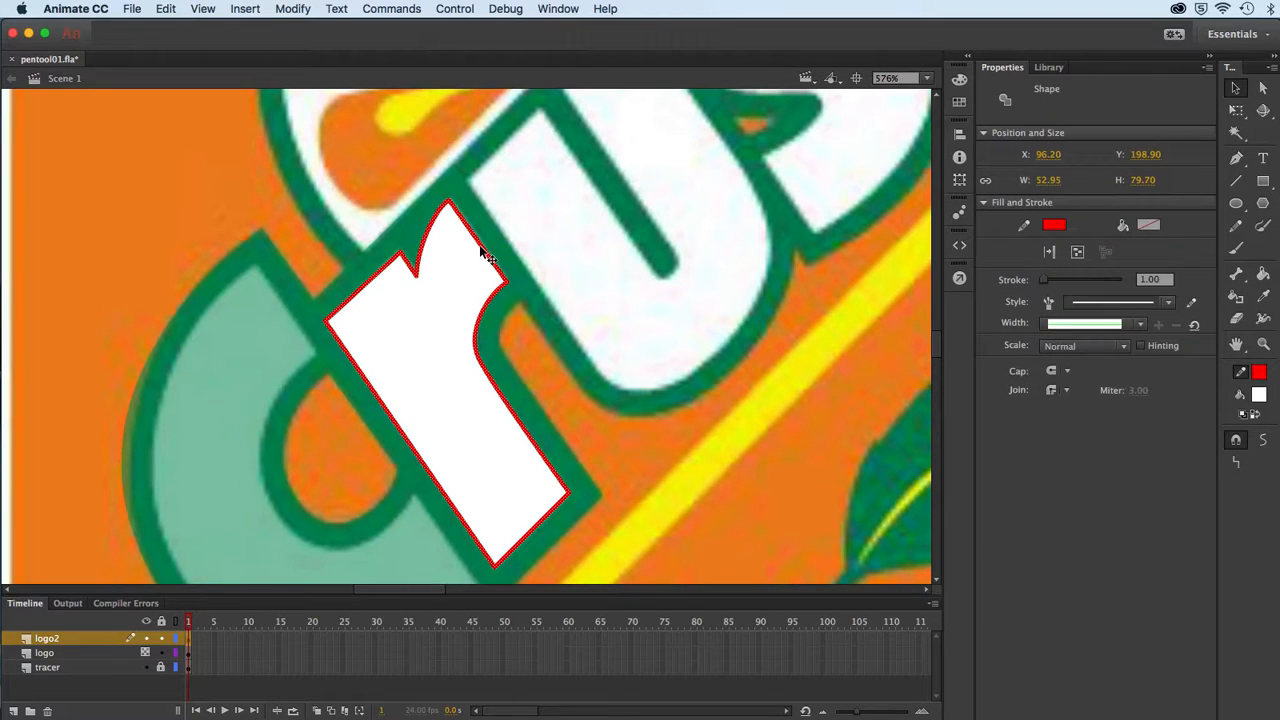
key(Delete)
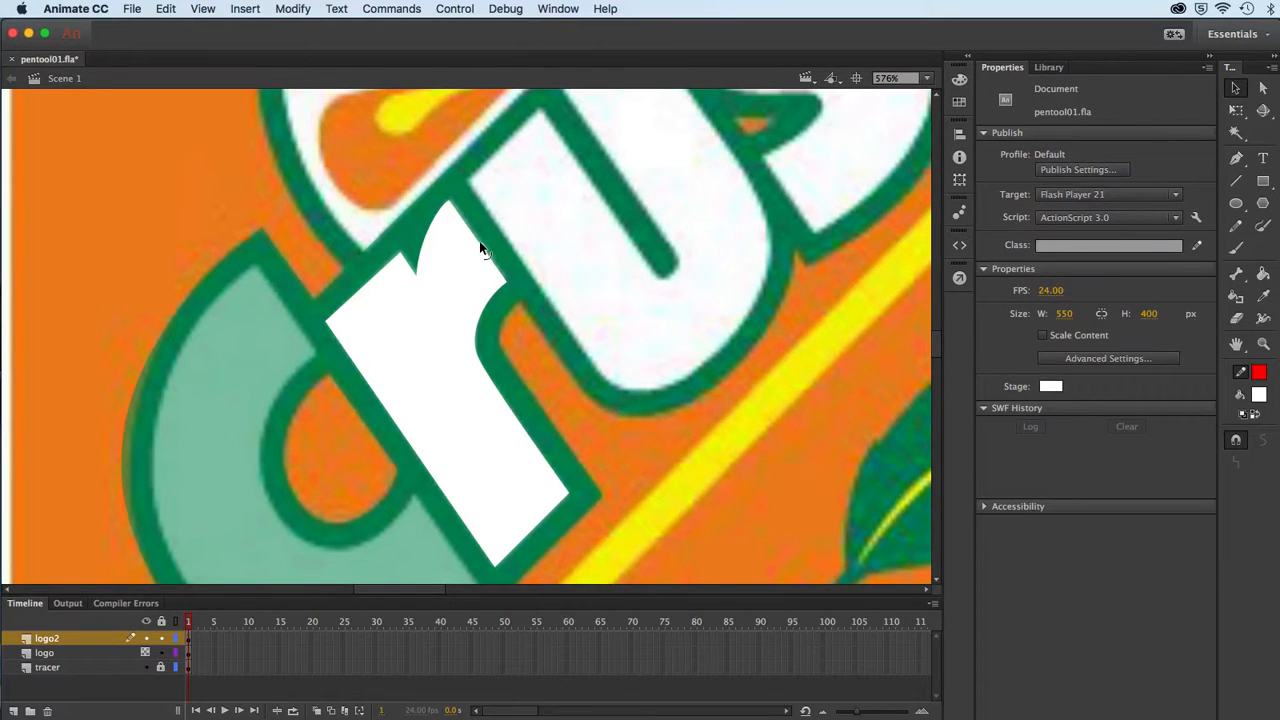
Check the traced letters with the tracer layer hidden and the logo layer opaque, then restore the tracer's visibility and the logo's transparency.
key(super+minus)
key(super+minus)
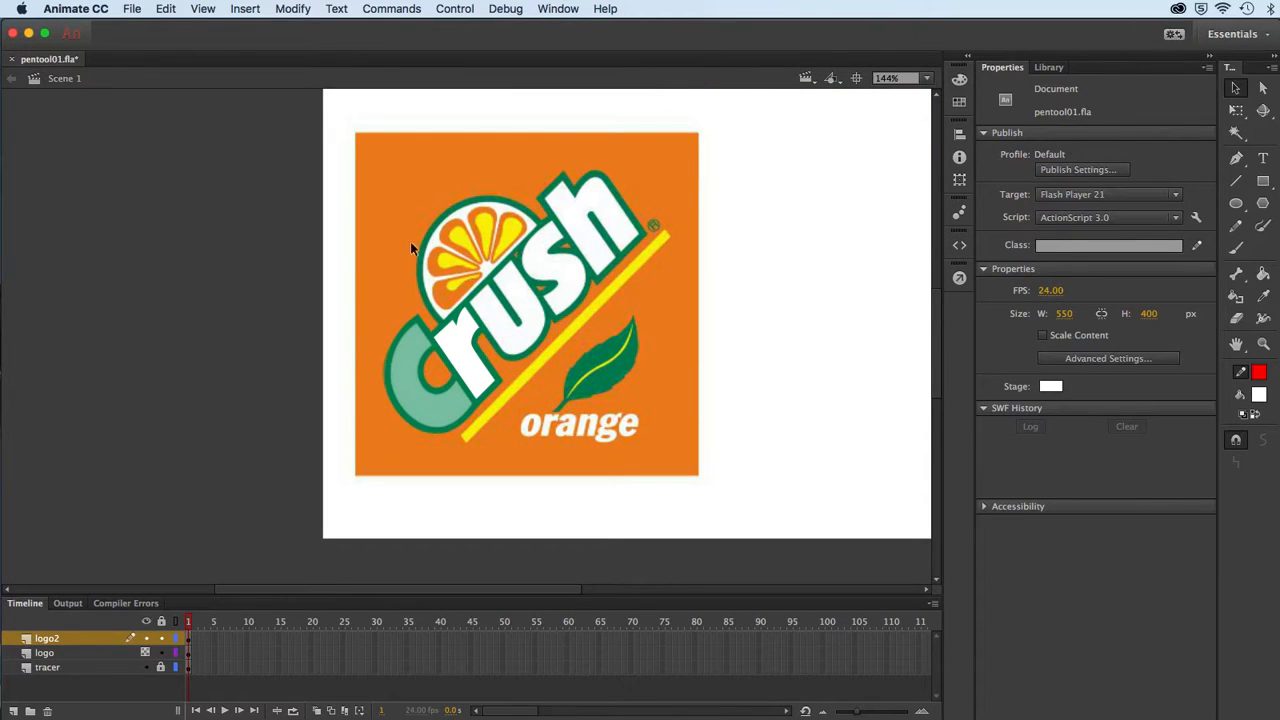
click(145, 668)
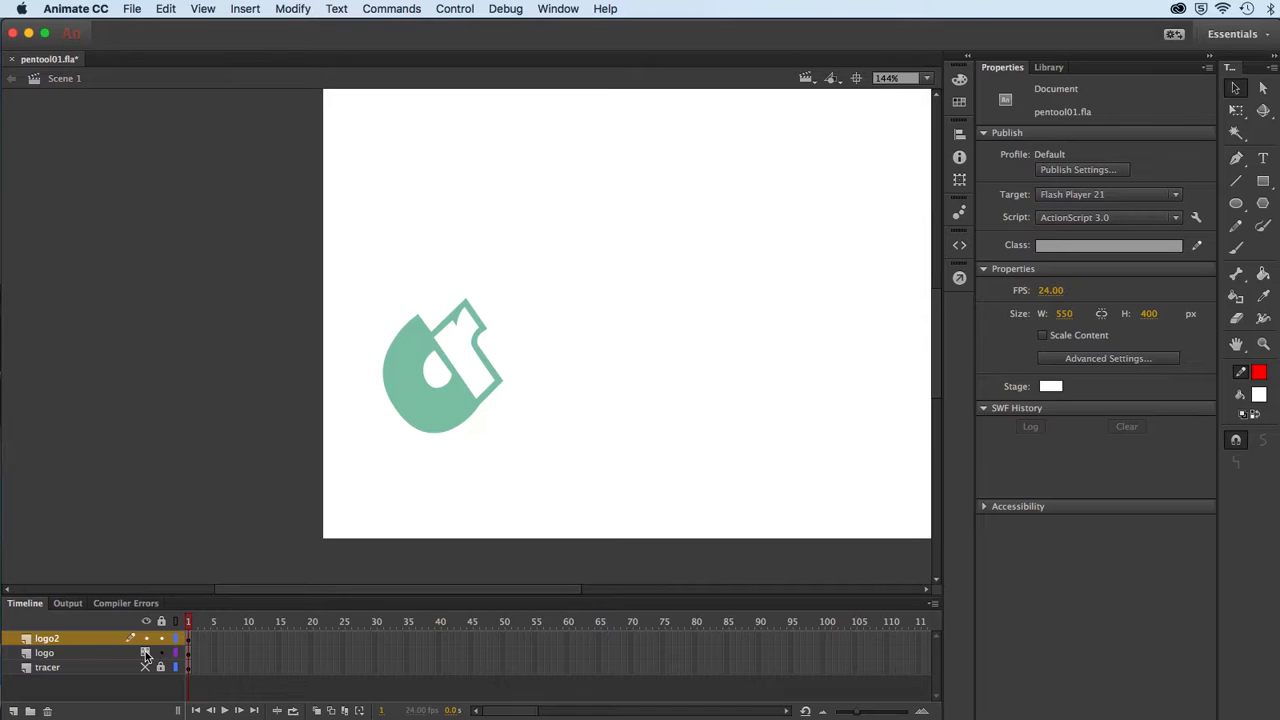
click(145, 654)
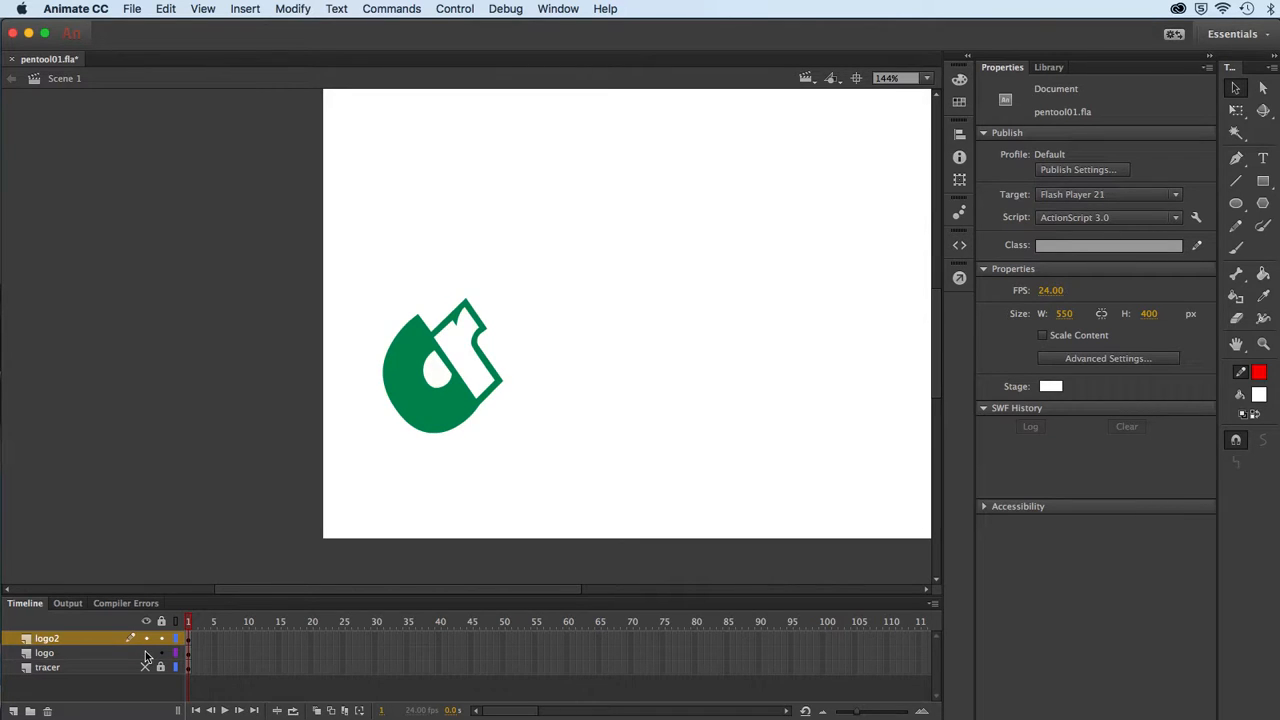
click(145, 654)
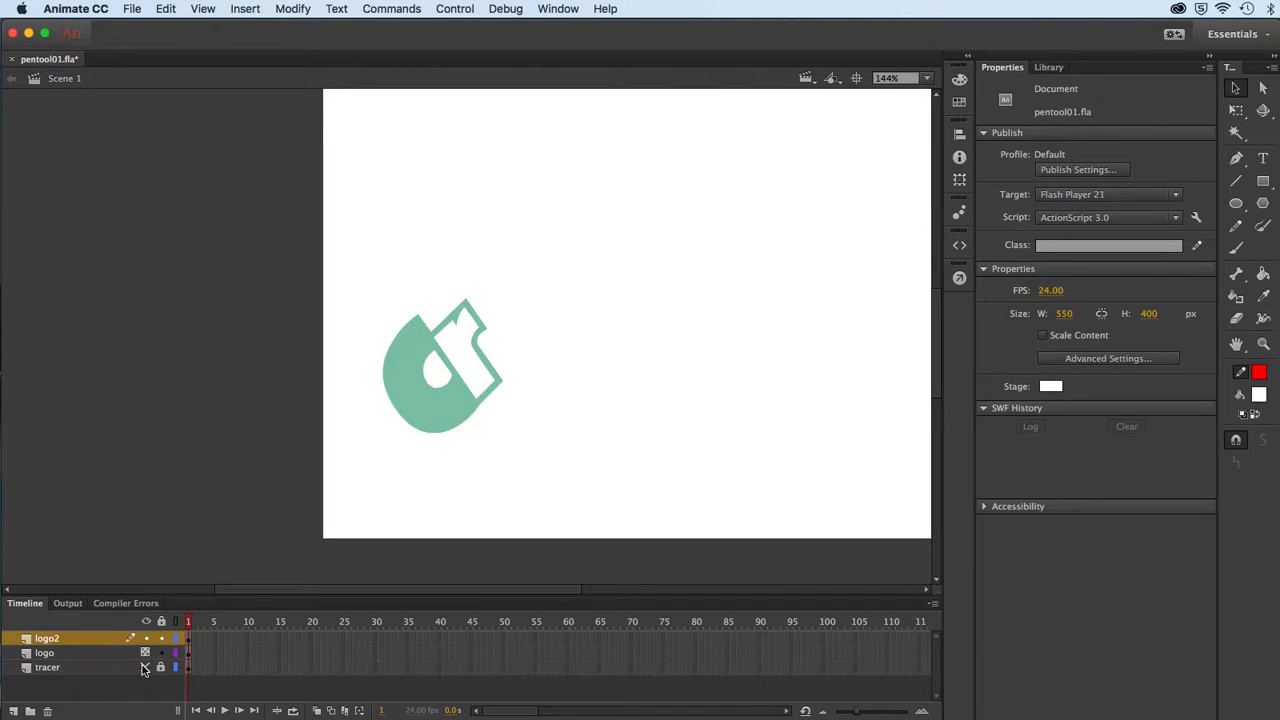
click(144, 667)
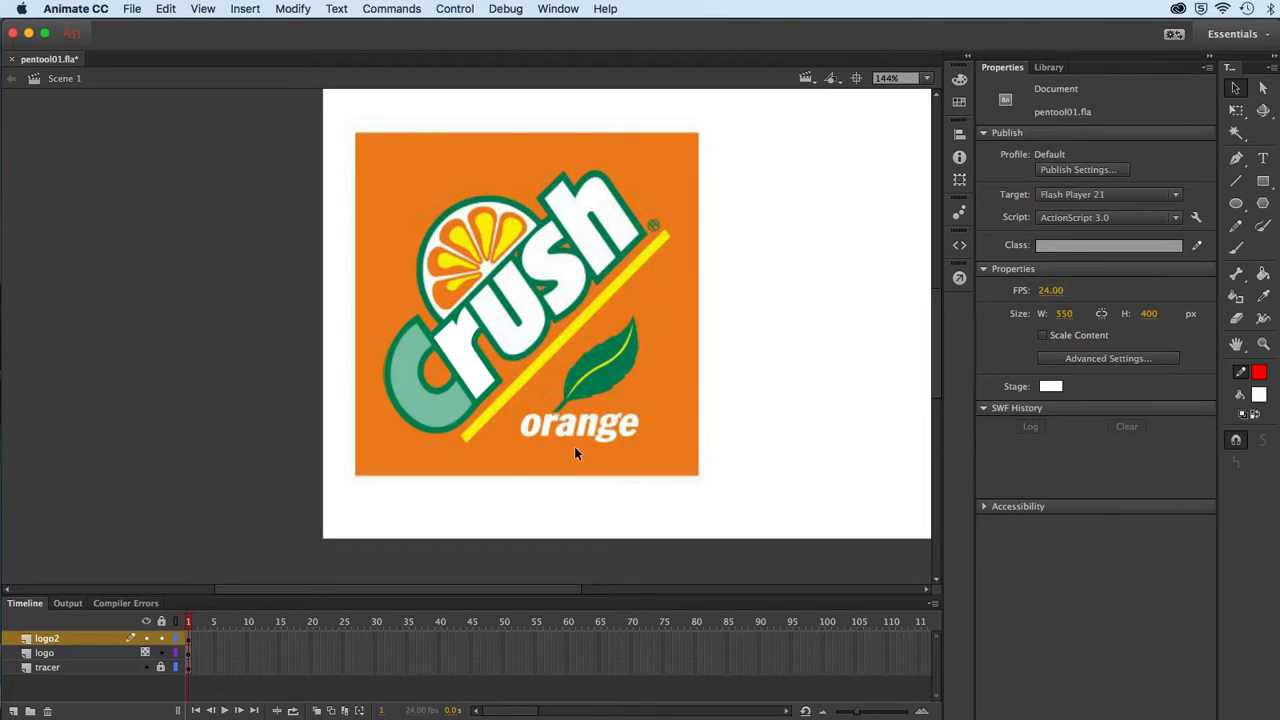
Add a new layer named orangeback and place it between the logo and tracer layers.
click(88, 656)
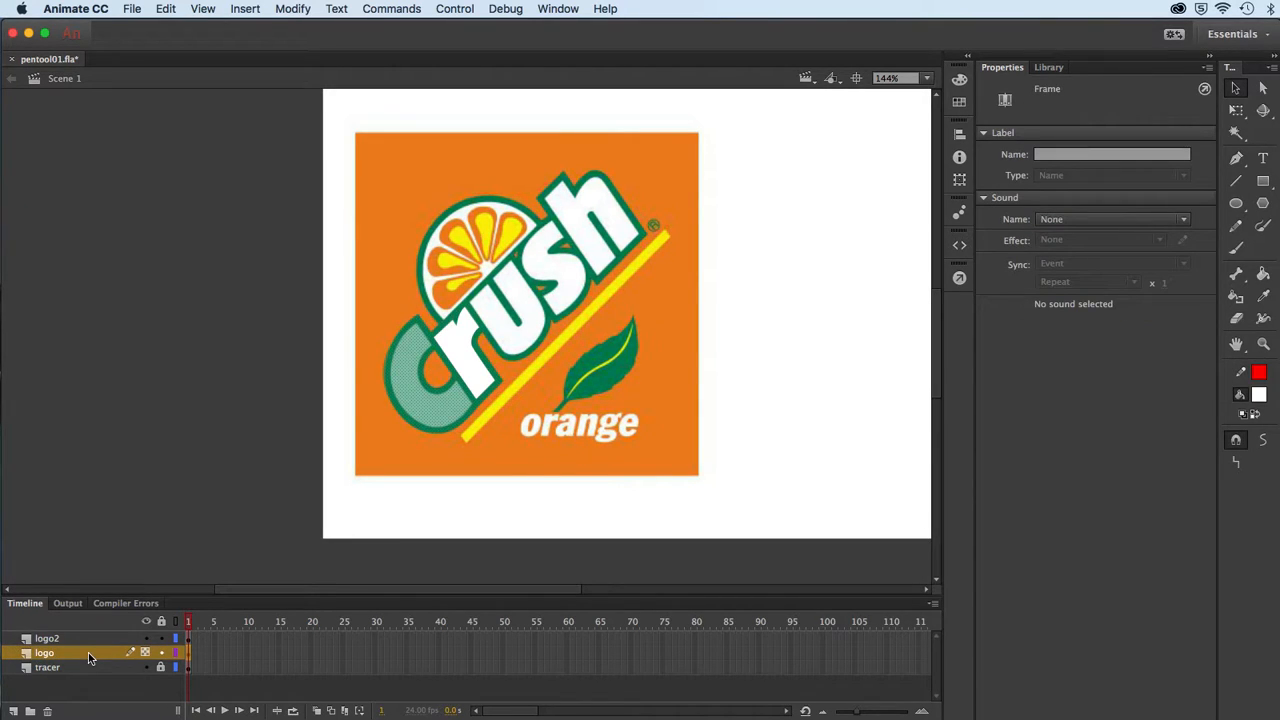
click(14, 712)
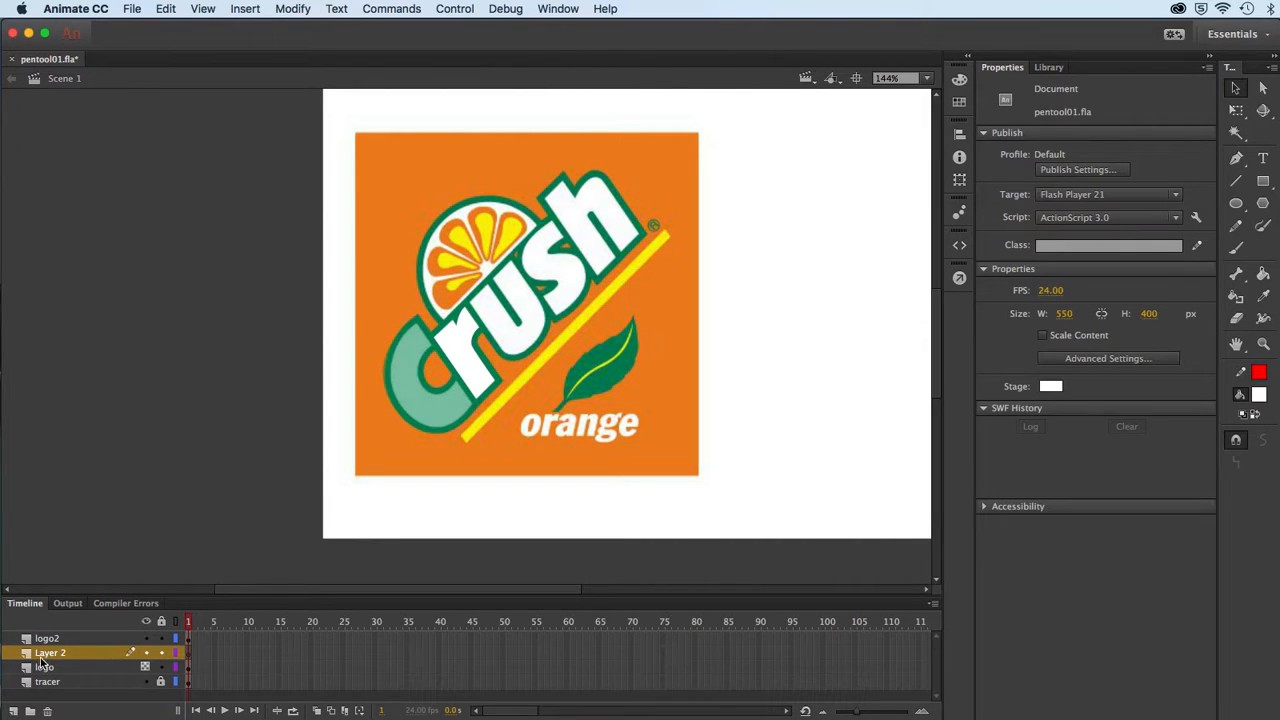
double_click(44, 653)
text(o)
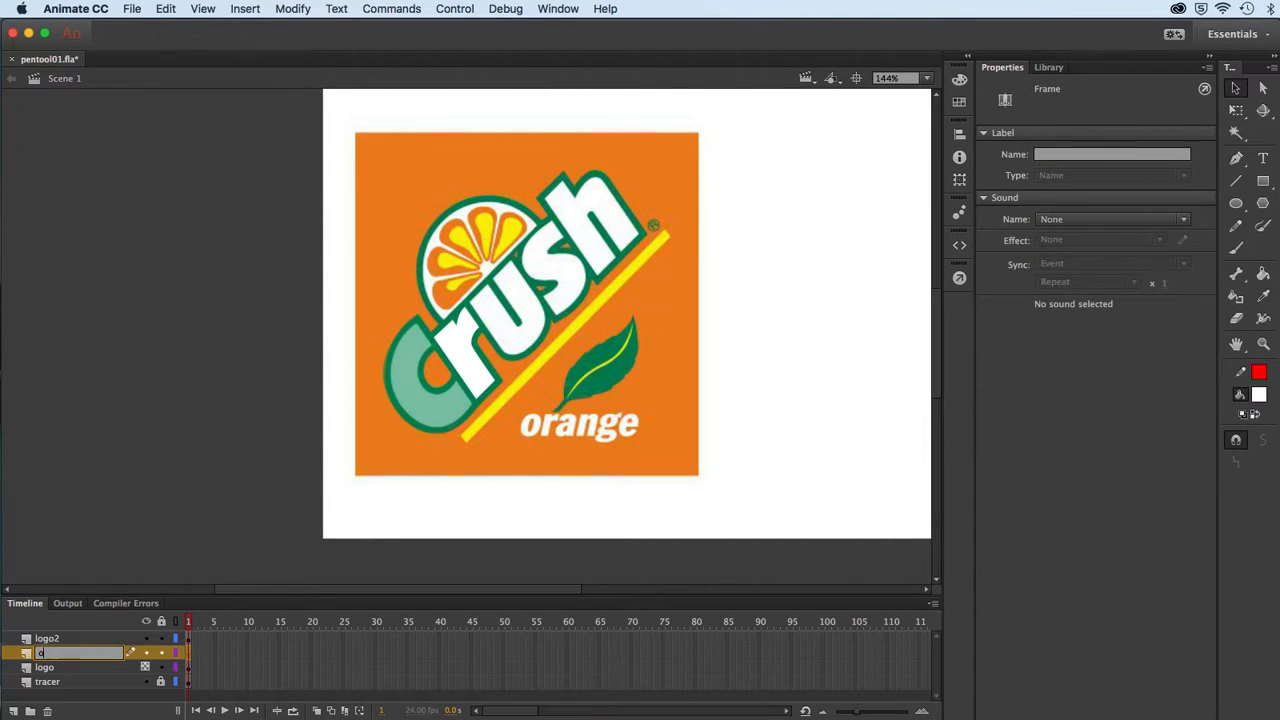
text(rangeback)
key(Return)
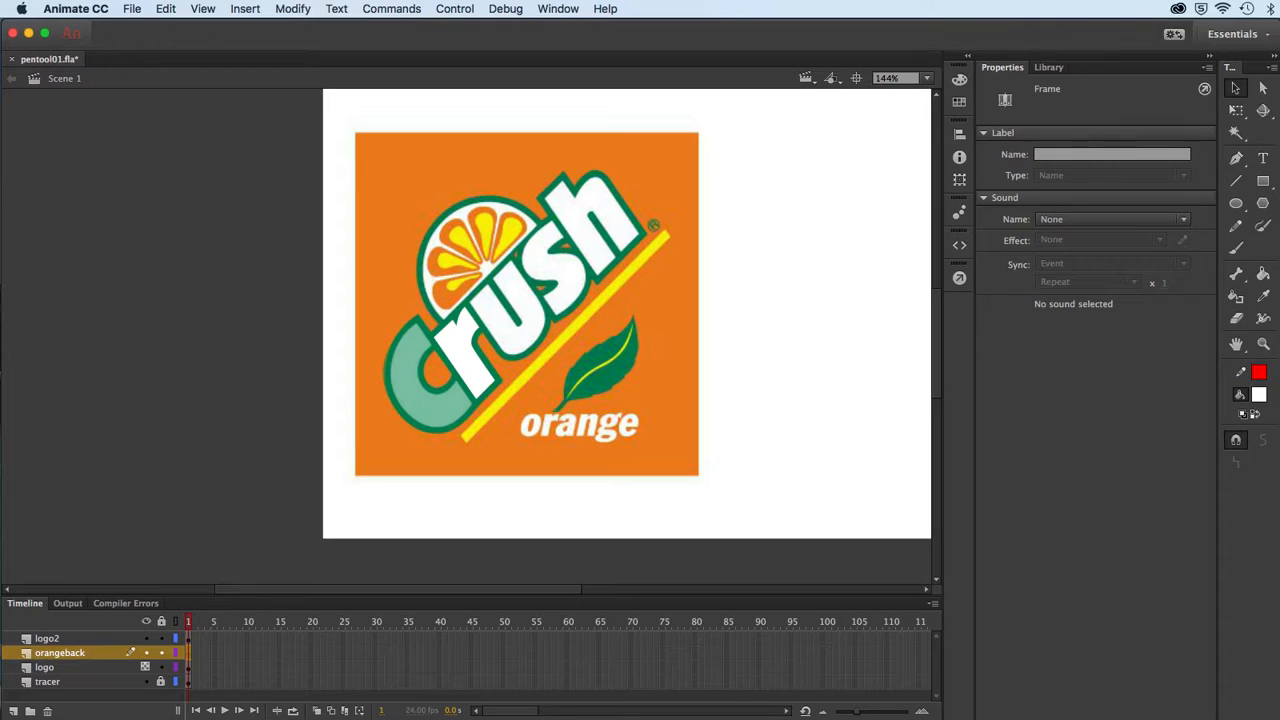
drag(34, 655, 35, 674)
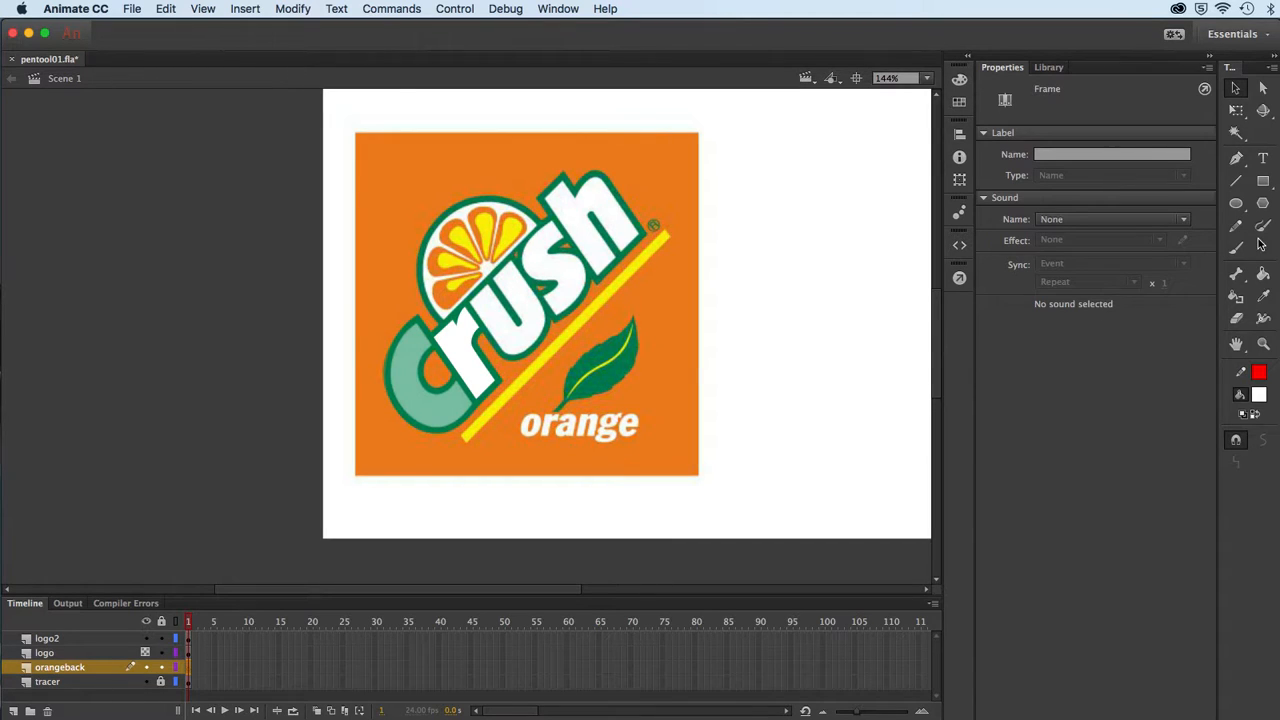
Sample the tracer's orange and draw a rectangle in that fill over the logo's square background on the orangeback layer.
click(1263, 296)
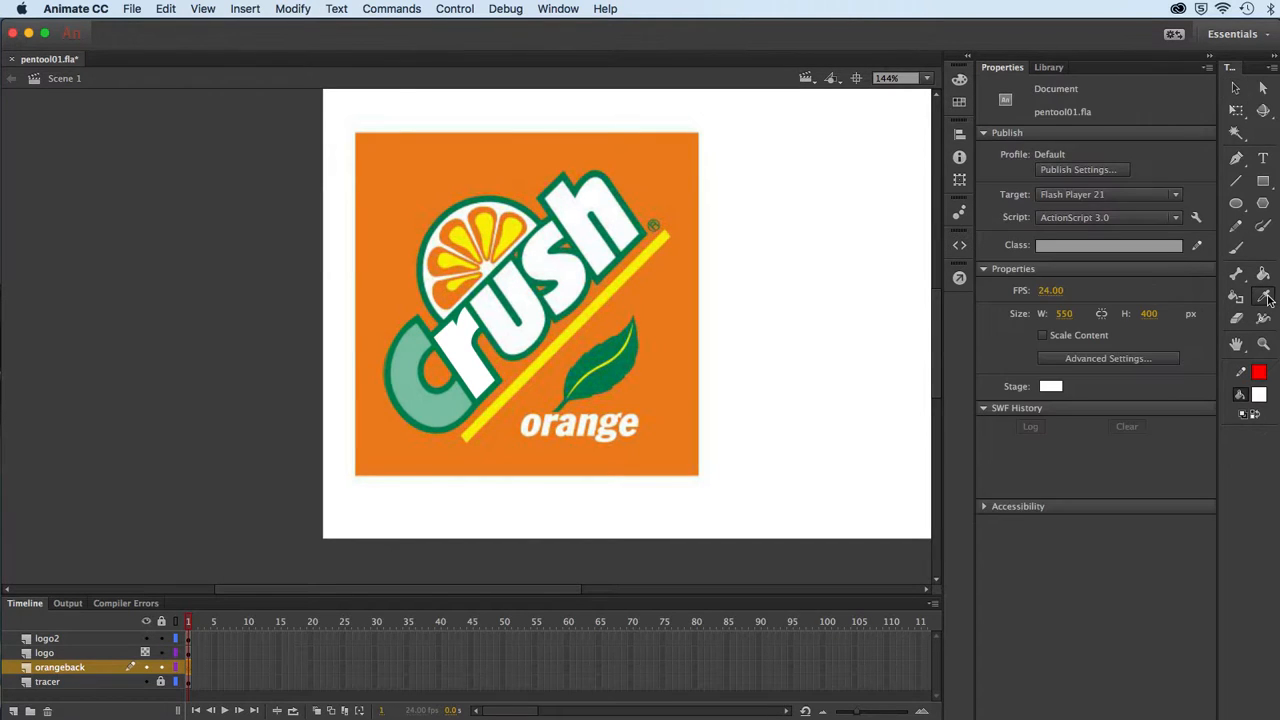
click(671, 340)
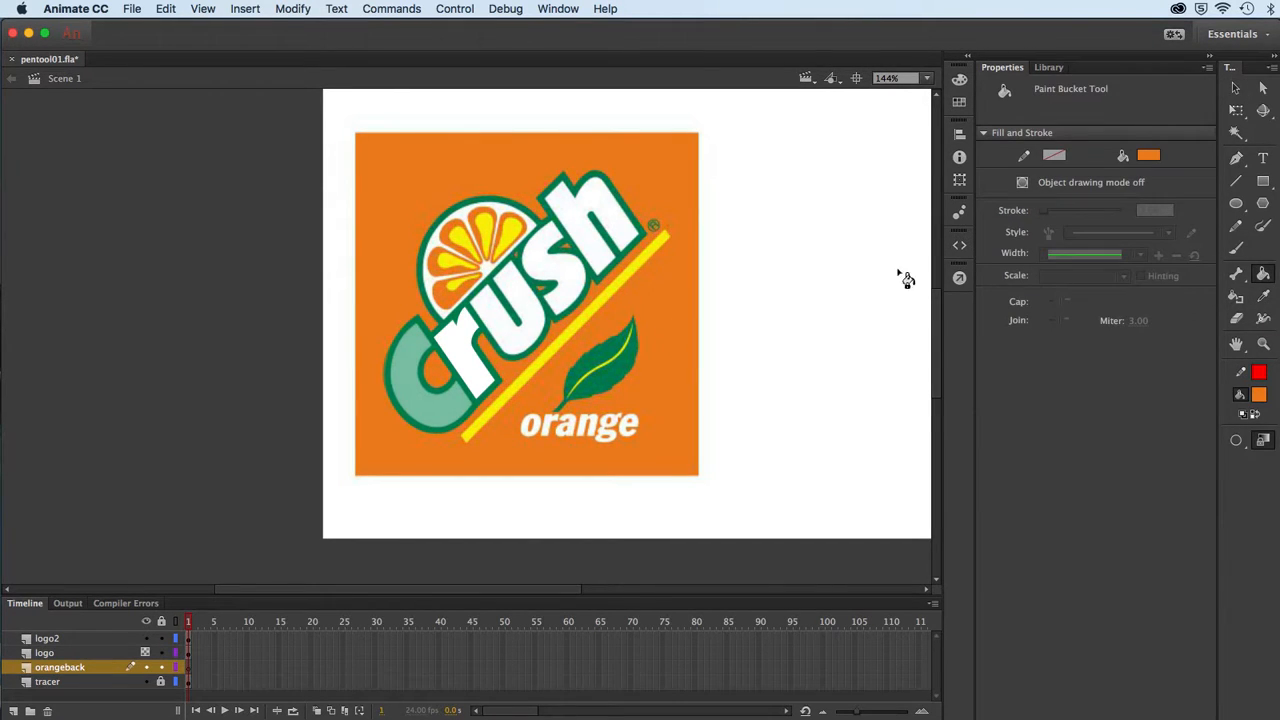
click(1263, 182)
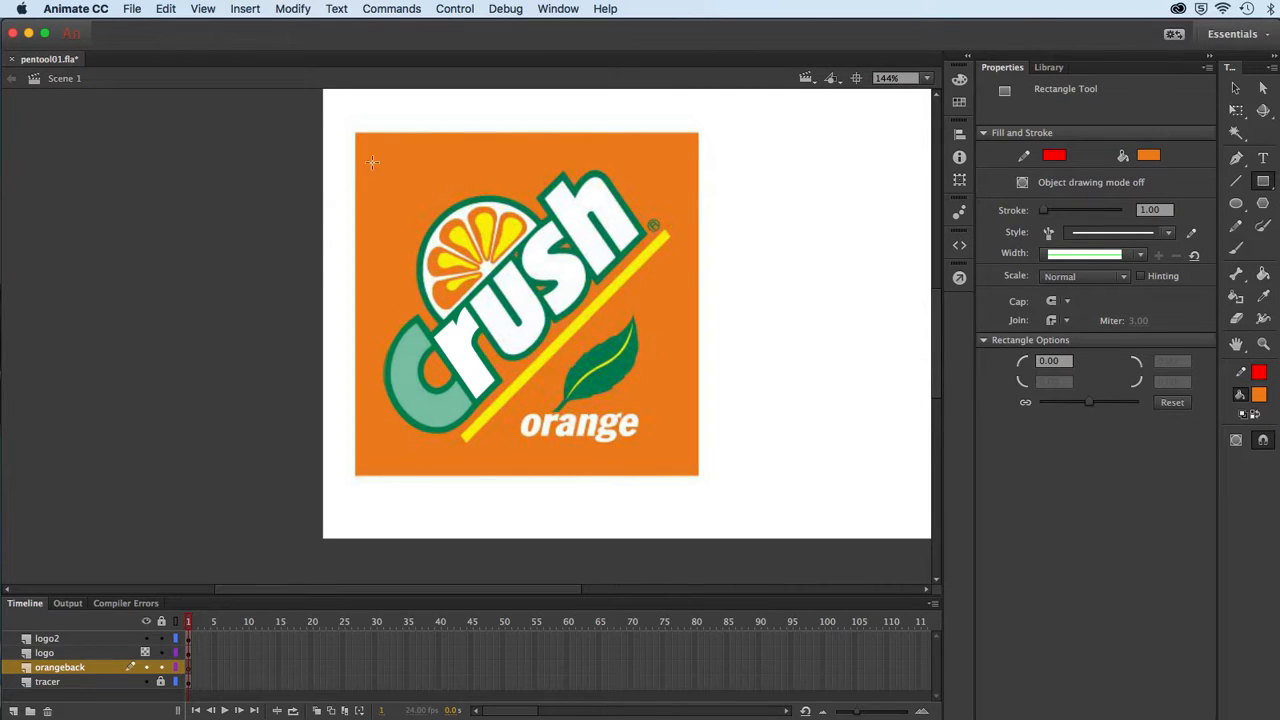
mouse_move(410, 190)
mouse_down()
mouse_move(535, 340)
mouse_move(632, 402)
mouse_move(698, 476)
mouse_up()
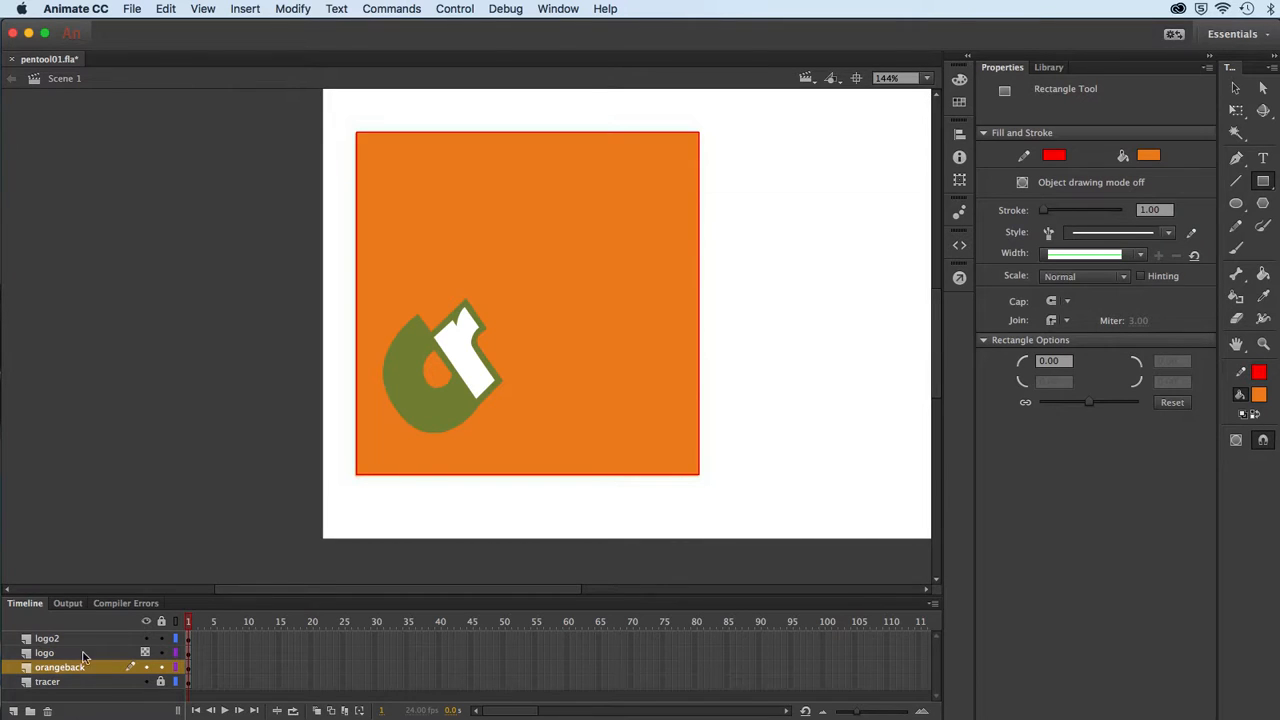
Make the logo layer opaque and the orangeback layer transparent, and save the document.
click(146, 654)
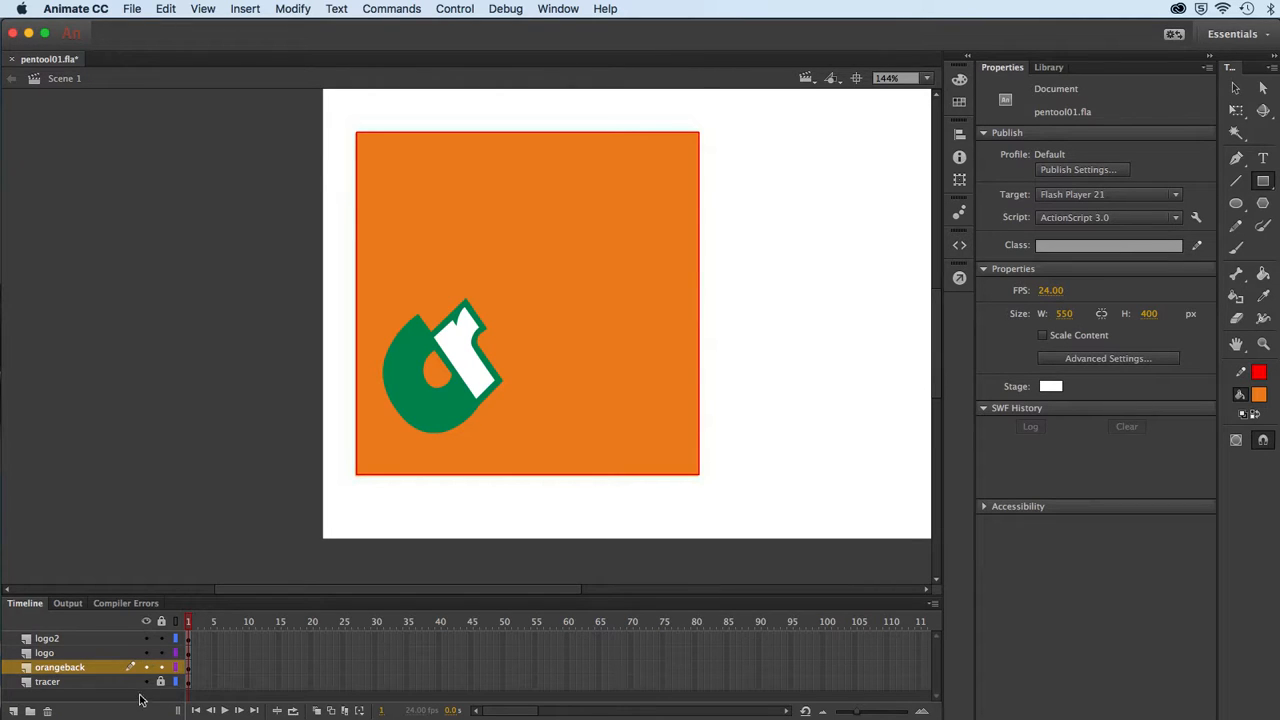
click(146, 668)
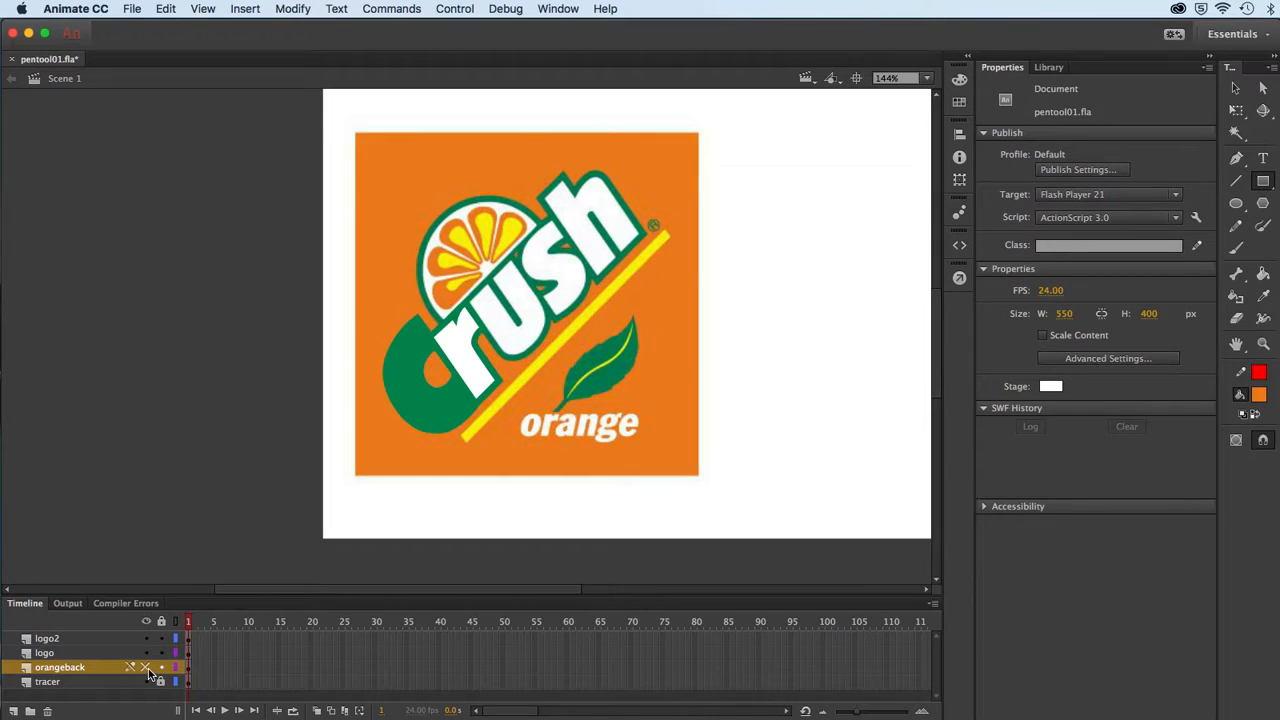
click(146, 668)
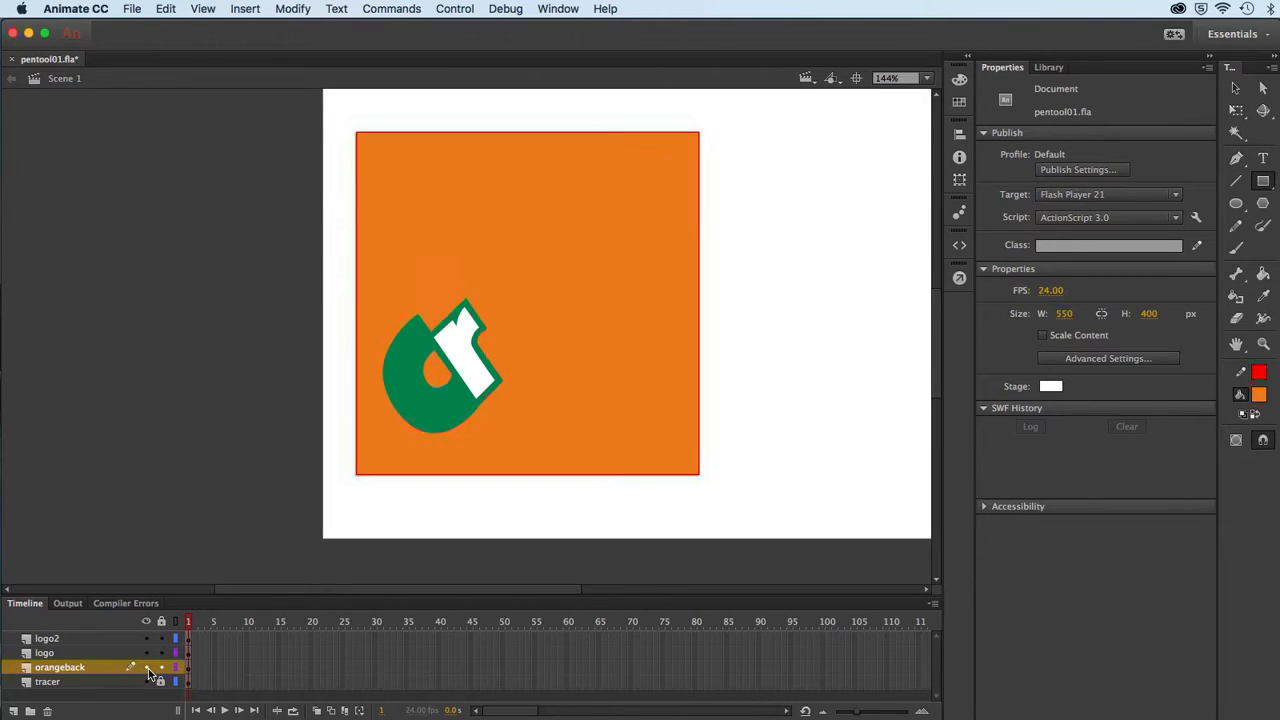
click(146, 668)
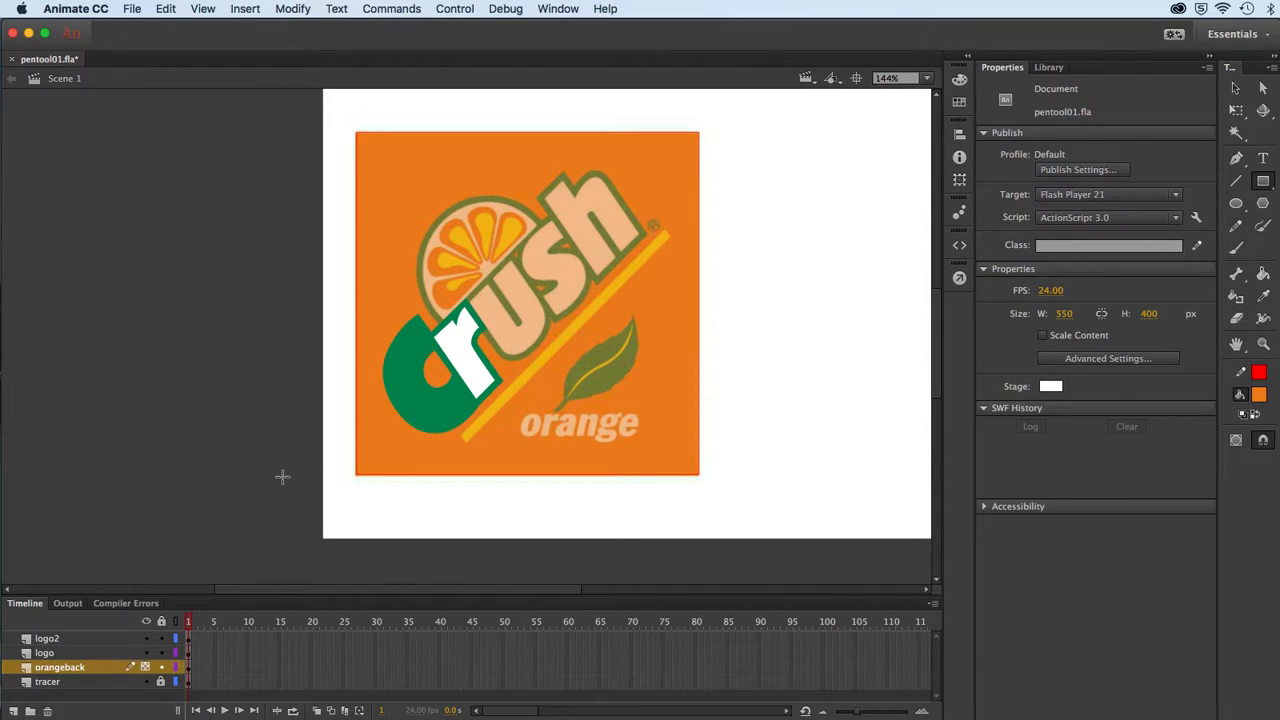
click(127, 8)
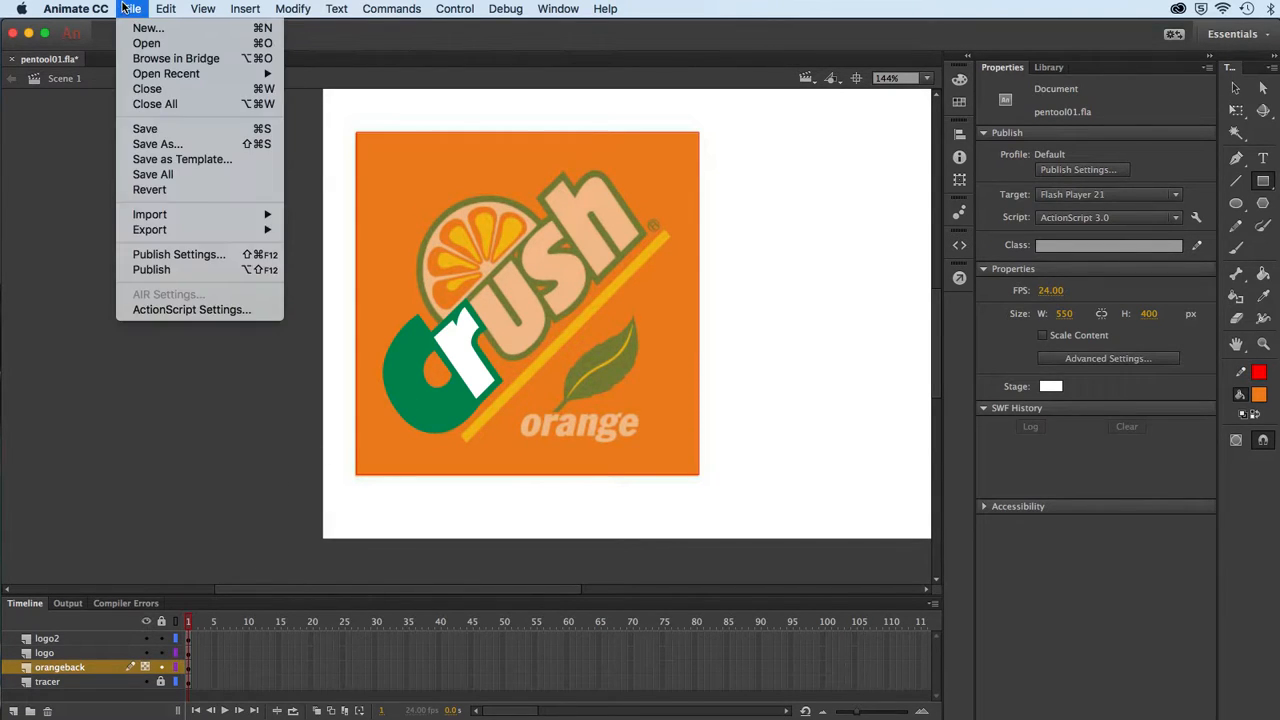
click(142, 128)
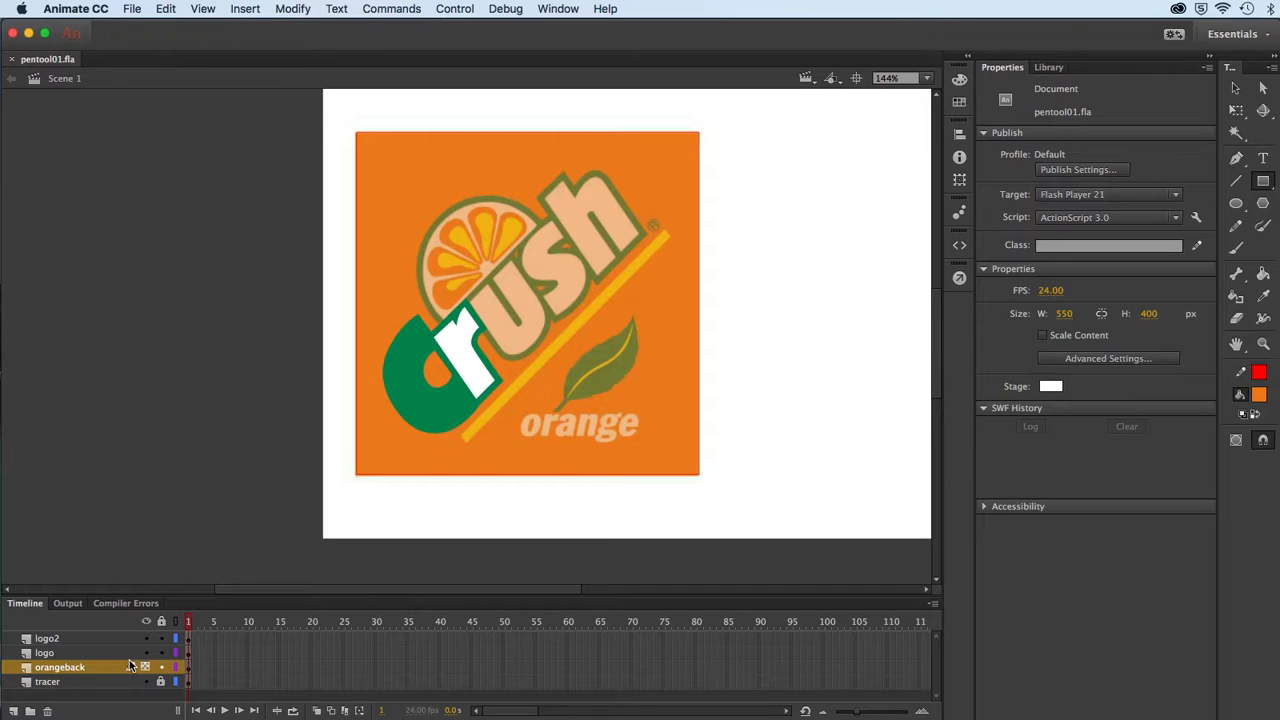
Draw an orange circle about 86 px wide over the r and u on the logo2 layer with object drawing mode on.
click(67, 640)
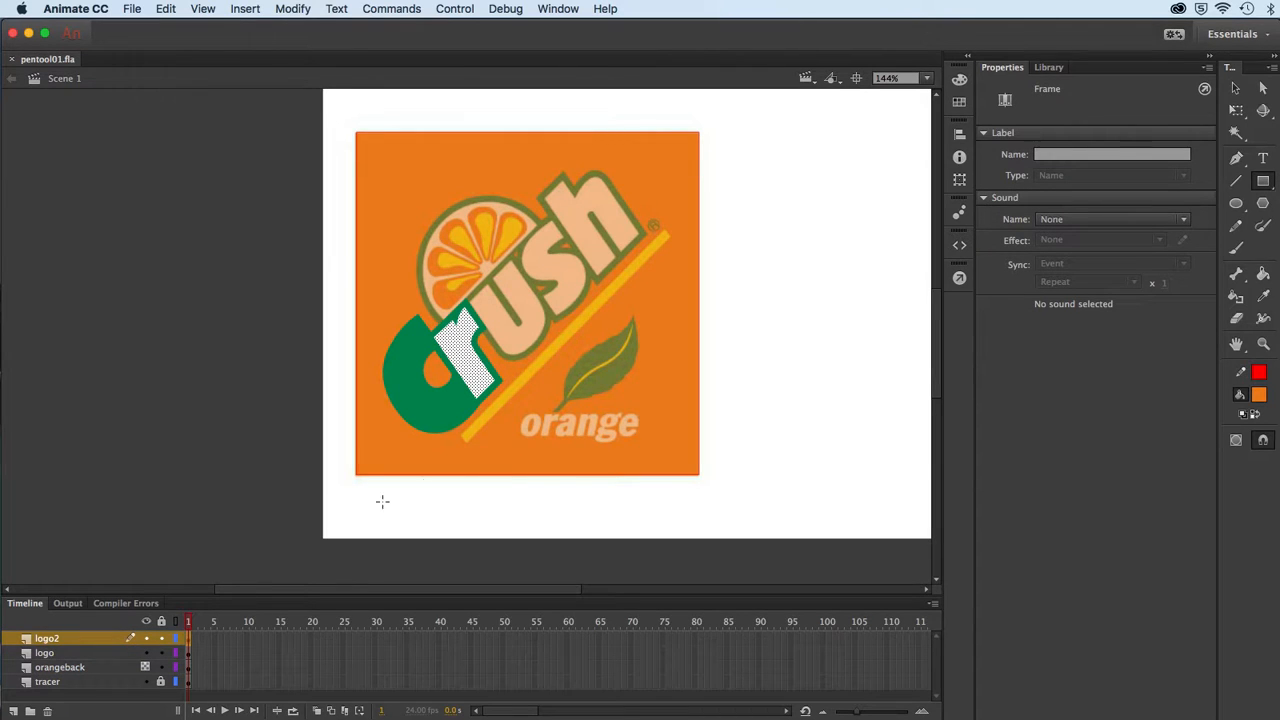
click(1265, 181)
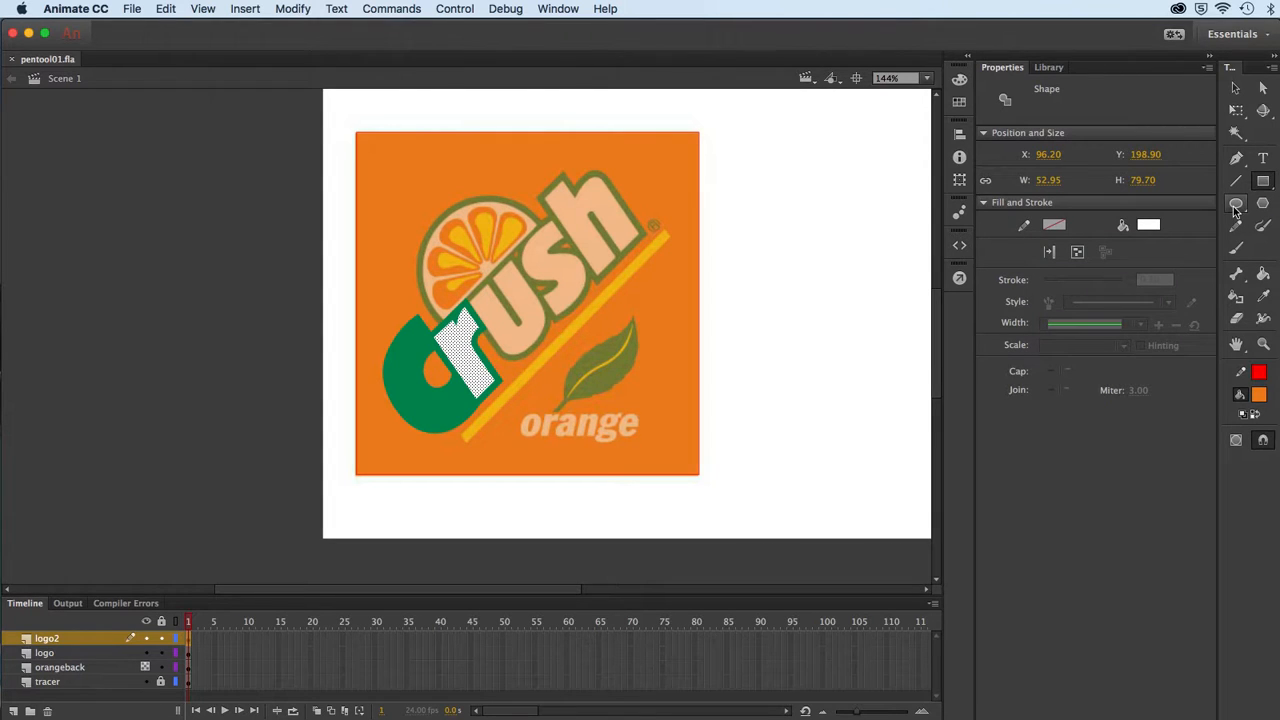
click(1236, 206)
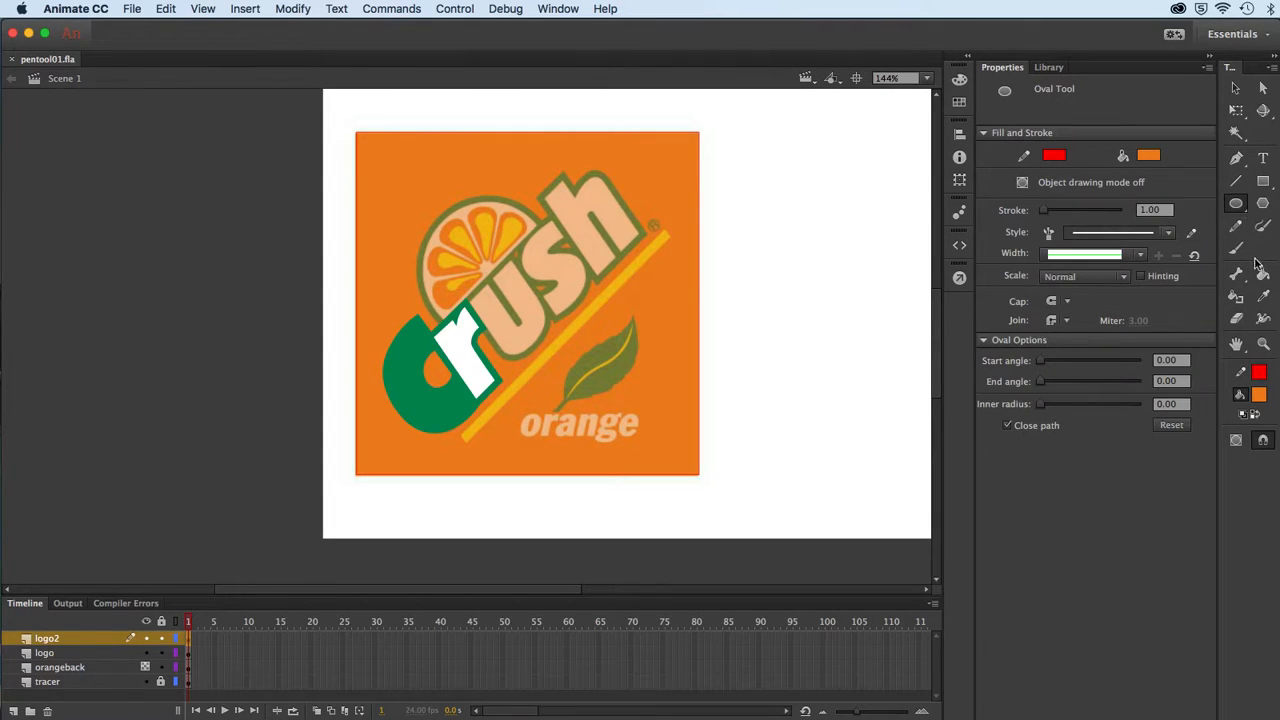
click(1236, 441)
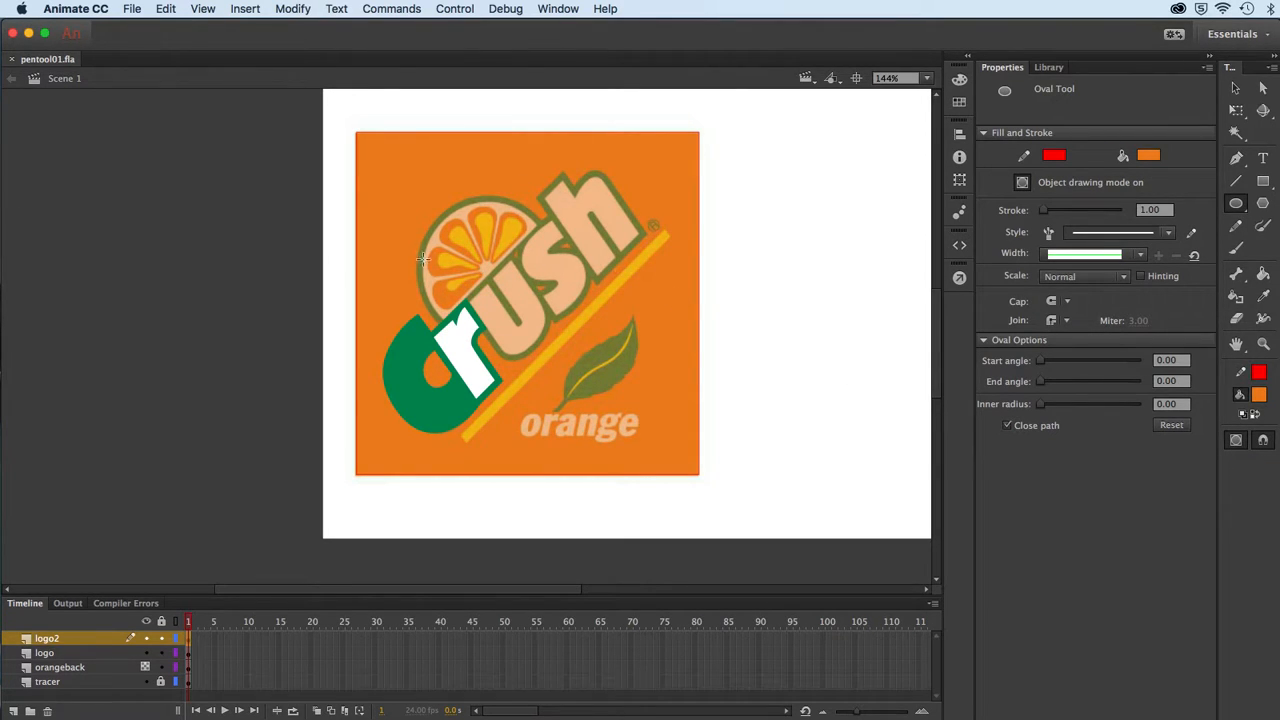
drag(429, 255, 530, 355)
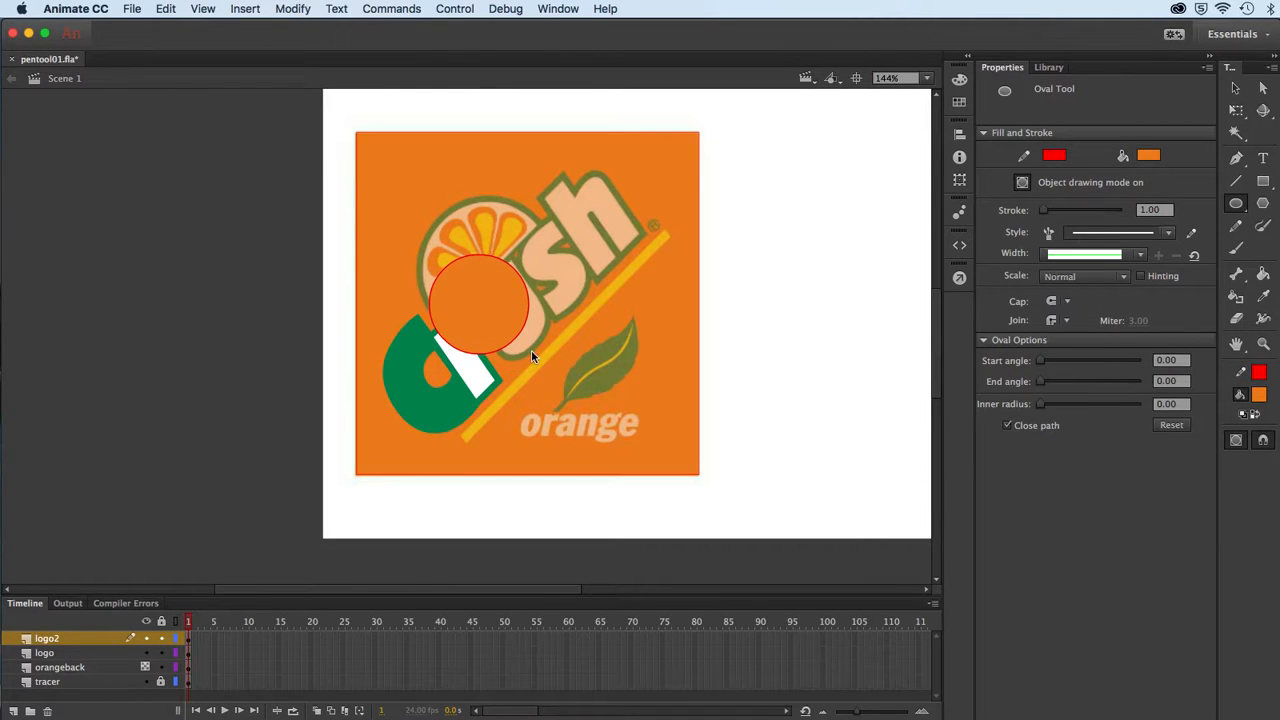
Move the orange circle off the r and over the s, to about X 200, Y 142.
click(1234, 90)
click(477, 323)
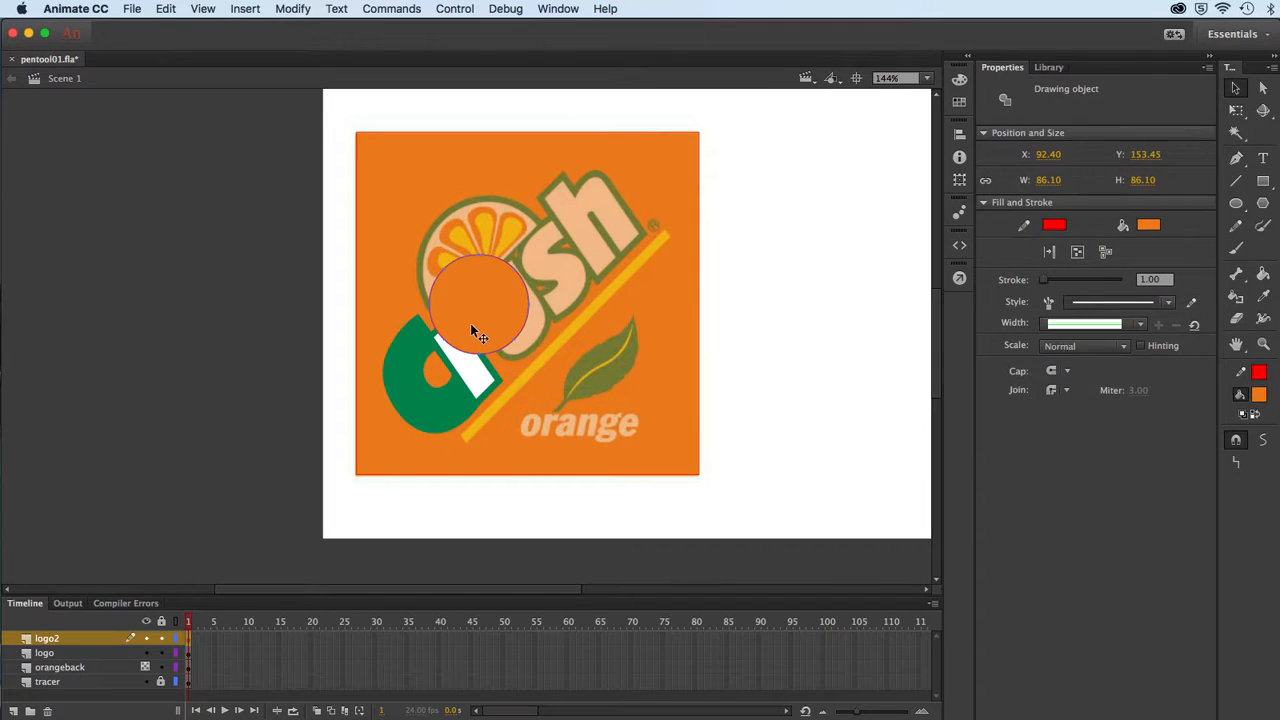
drag(472, 328, 590, 315)
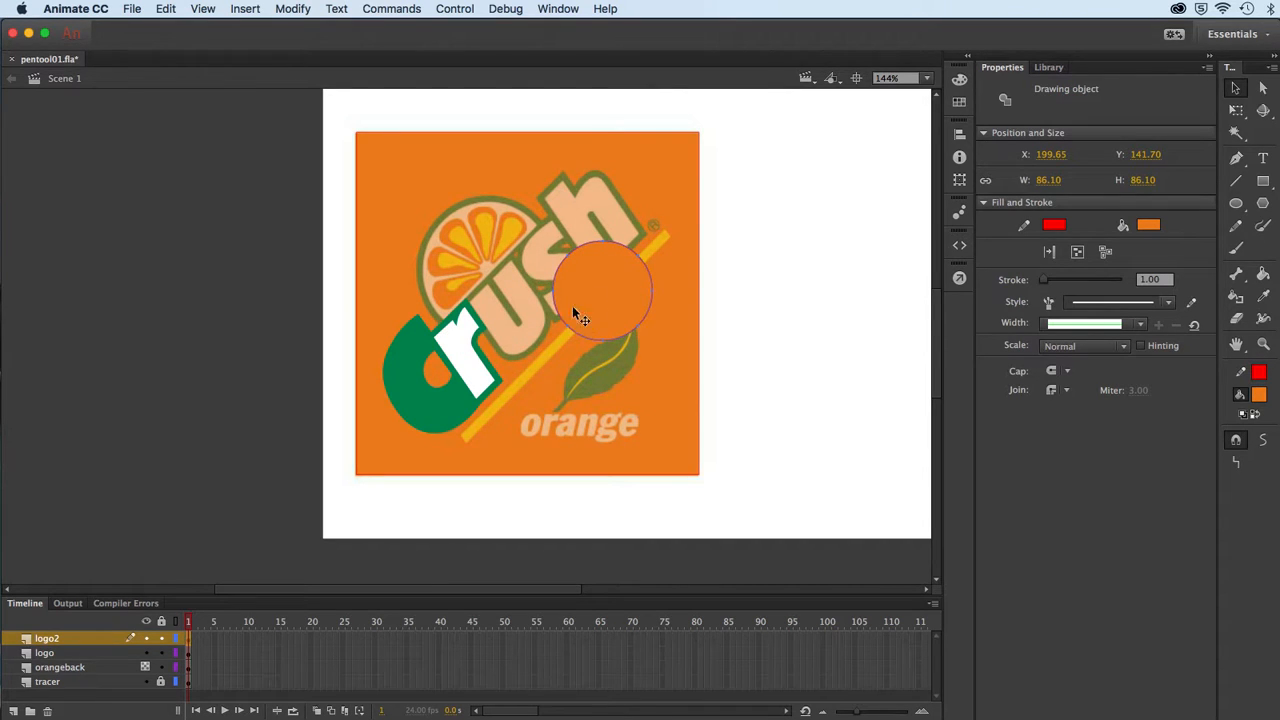
Draw a green-filled oval about 70 by 58 px over the orange slice on logo2 with object drawing mode off.
click(1236, 203)
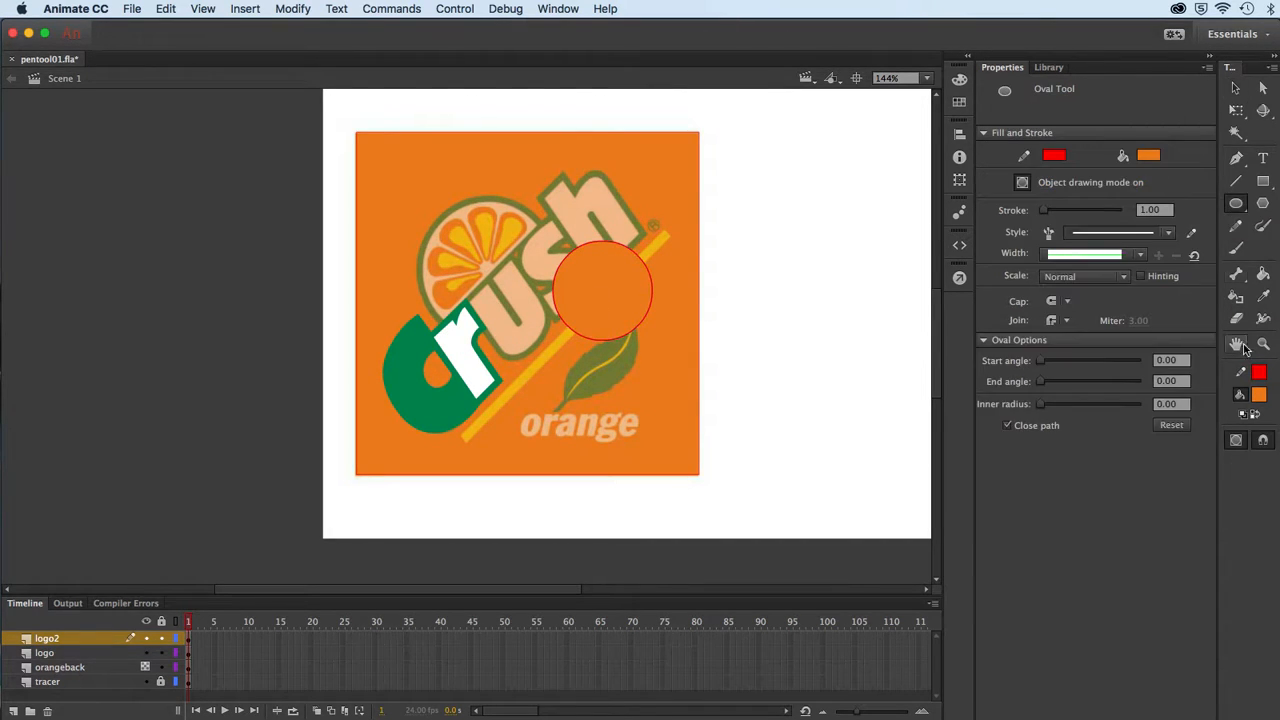
click(1148, 156)
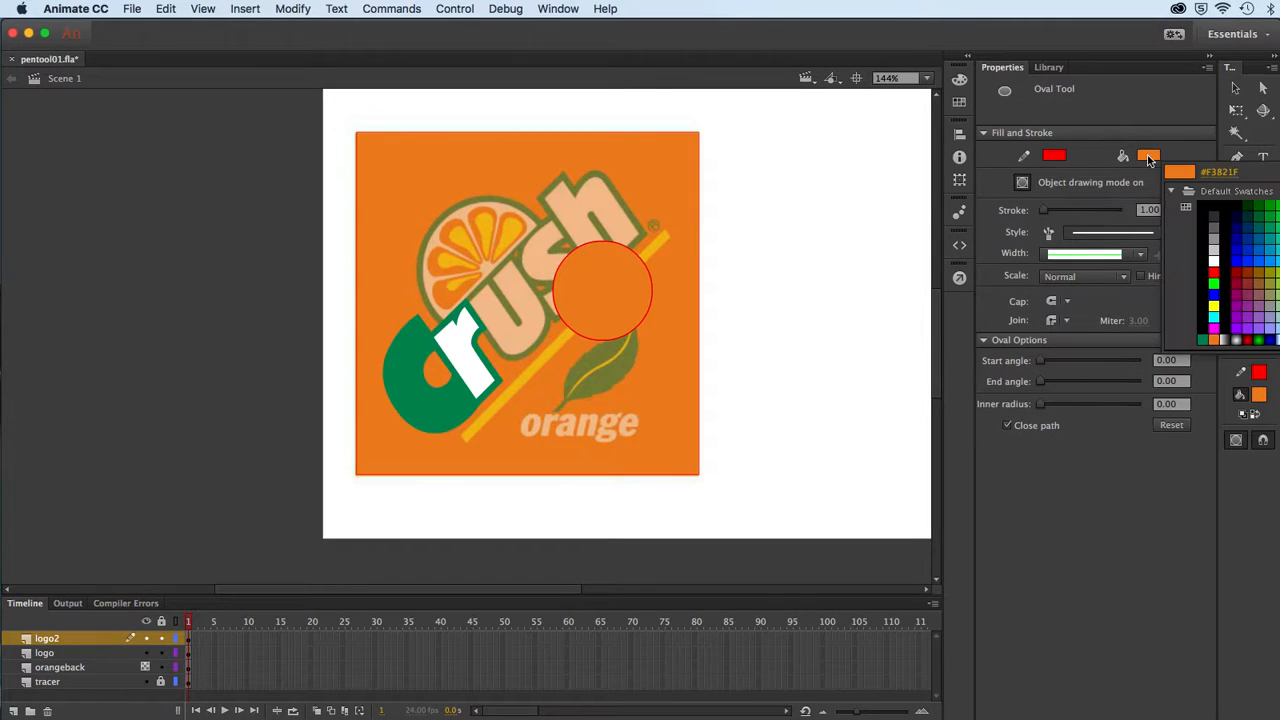
click(1269, 209)
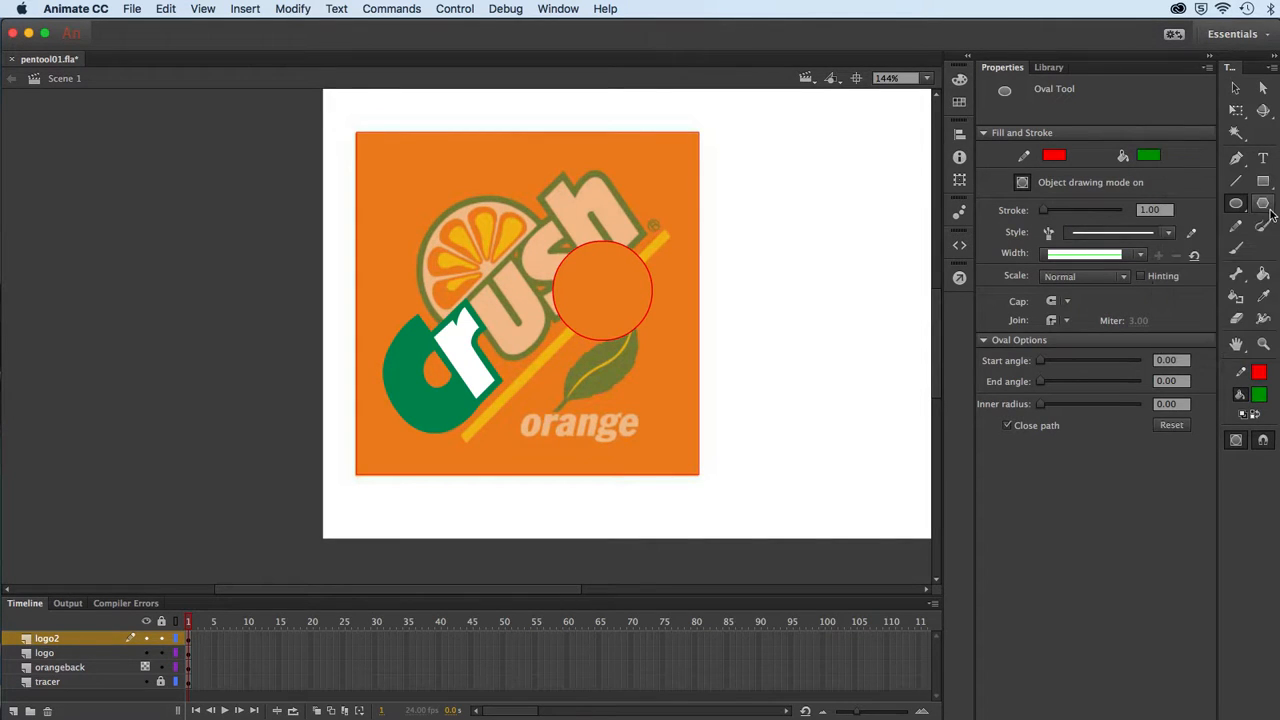
click(1235, 441)
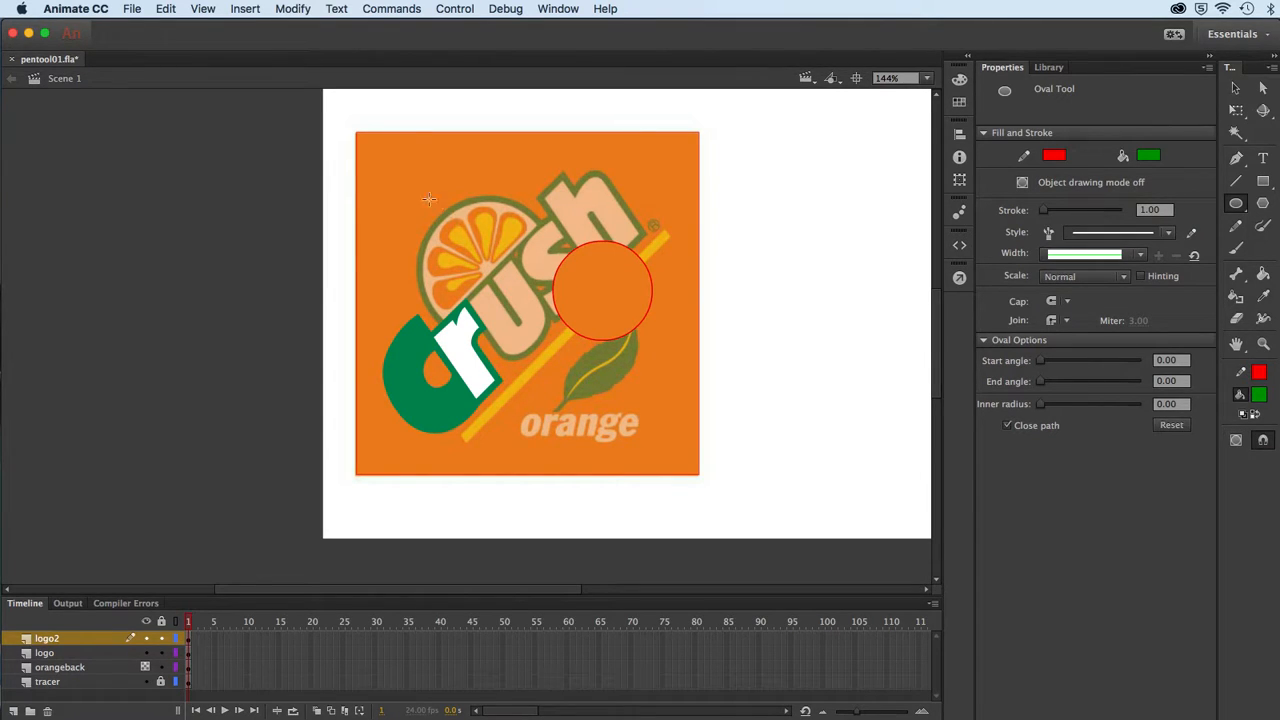
drag(417, 187, 496, 254)
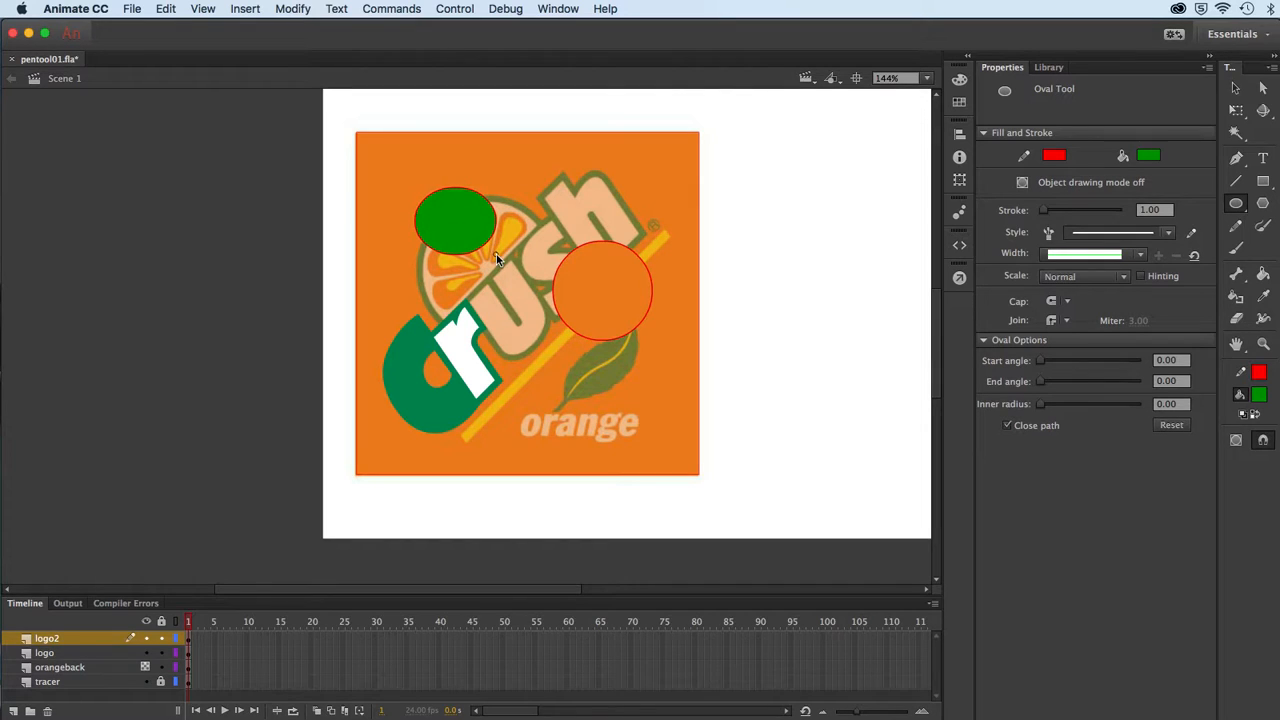
Move the green oval together with its outline down over the top of the r, to about X 87, Y 162.
click(1235, 88)
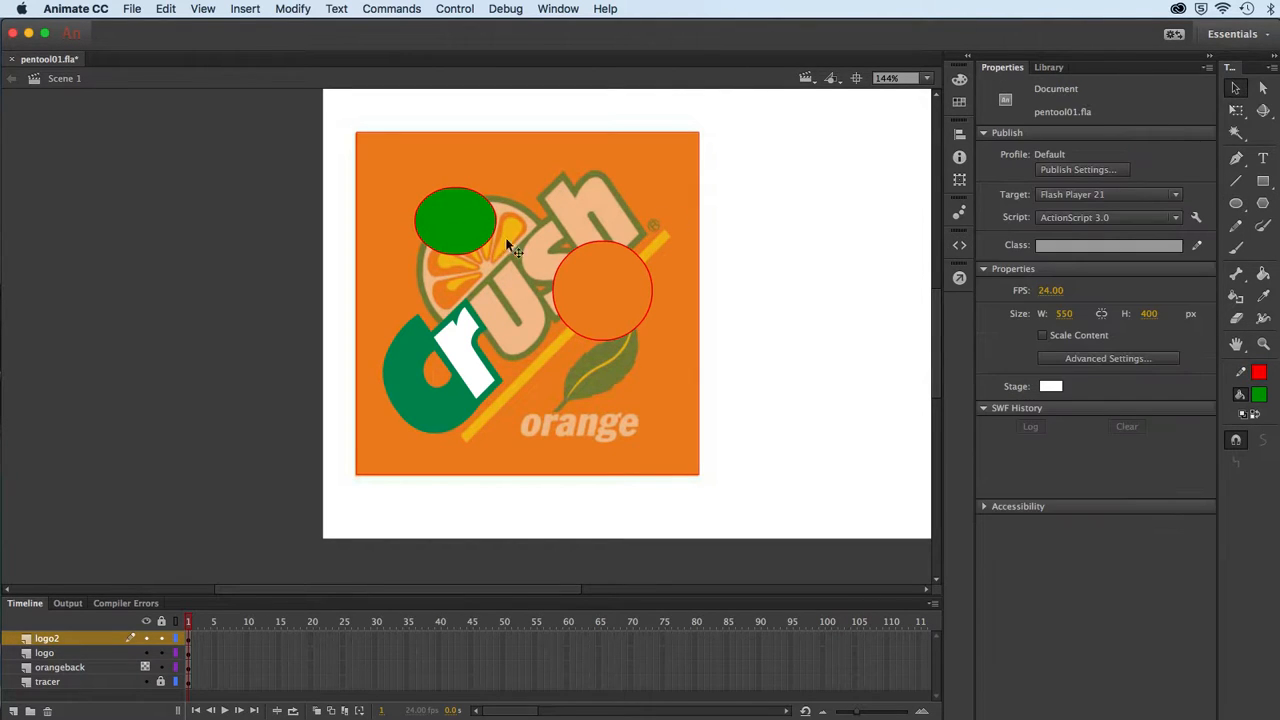
double_click(463, 236)
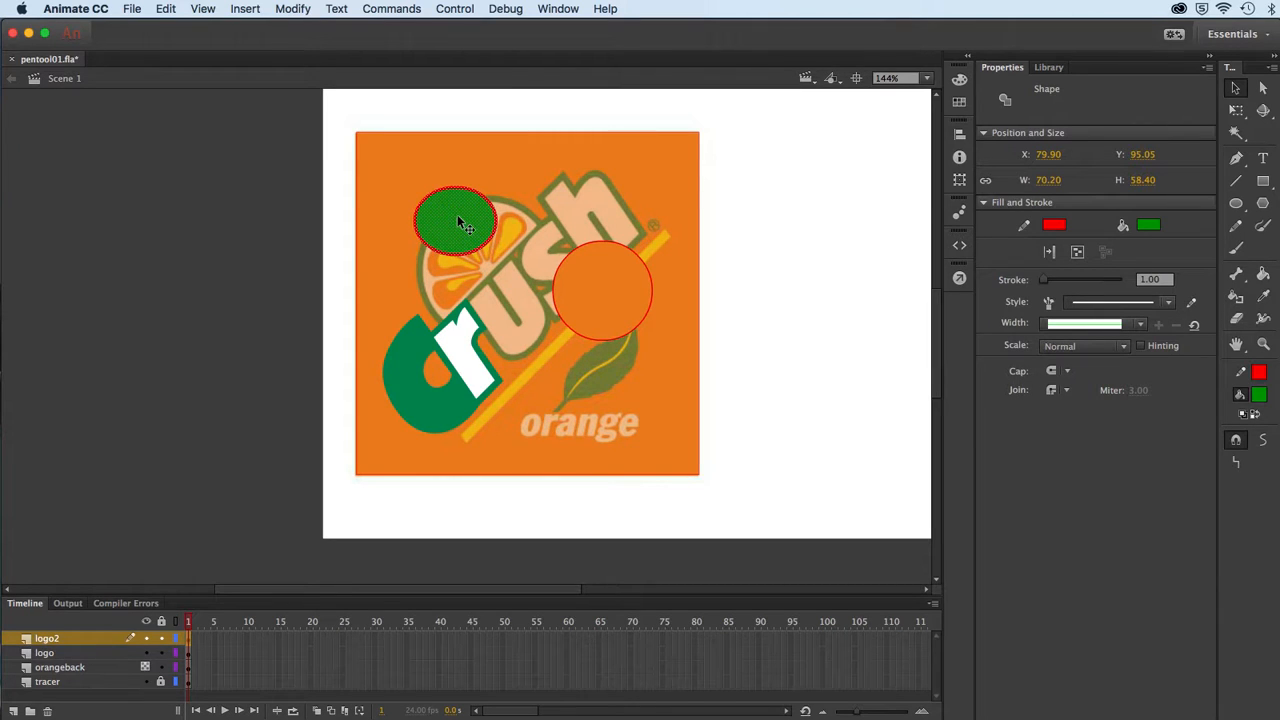
drag(458, 222, 476, 298)
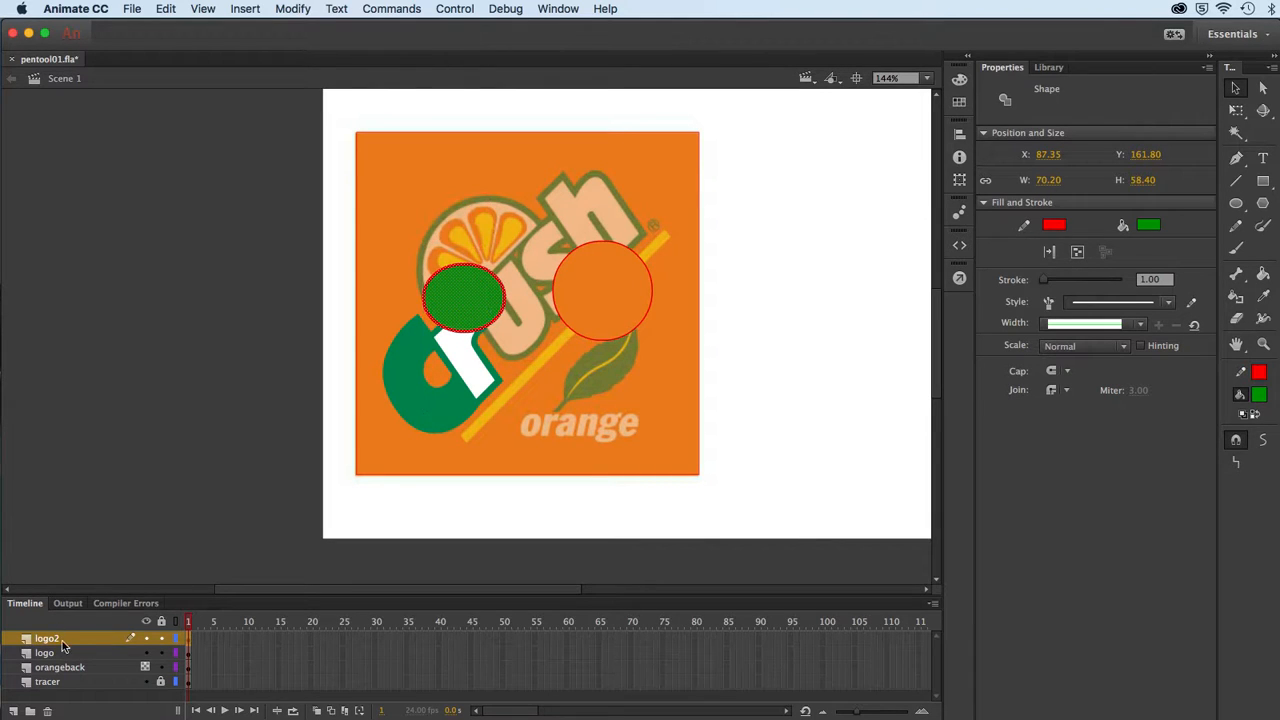
Deselect the green oval over the r, reselect it and move it up over the orange slice to about Y 115.
click(410, 200)
click(461, 296)
drag(463, 300, 462, 242)
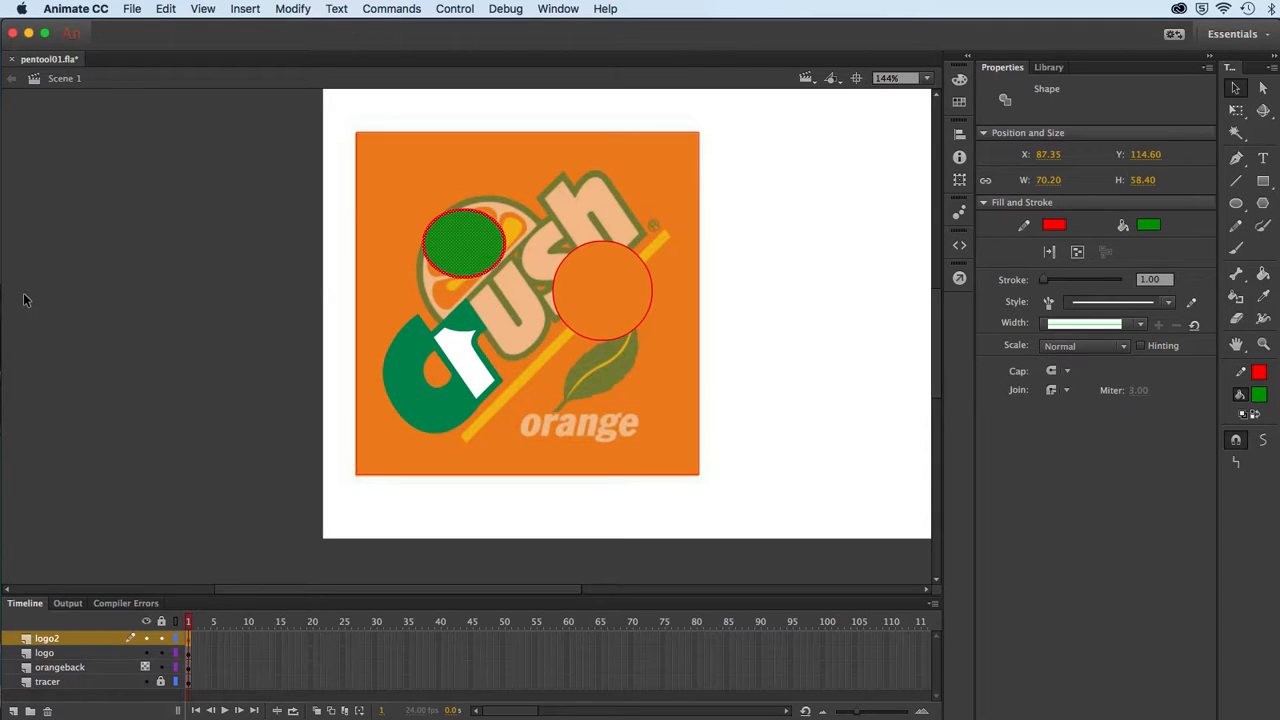
Undo the green oval's moves and its drawing, back to the intact white r.
key(super+z)
key(super+z)
key(super+z)
key(super+z)
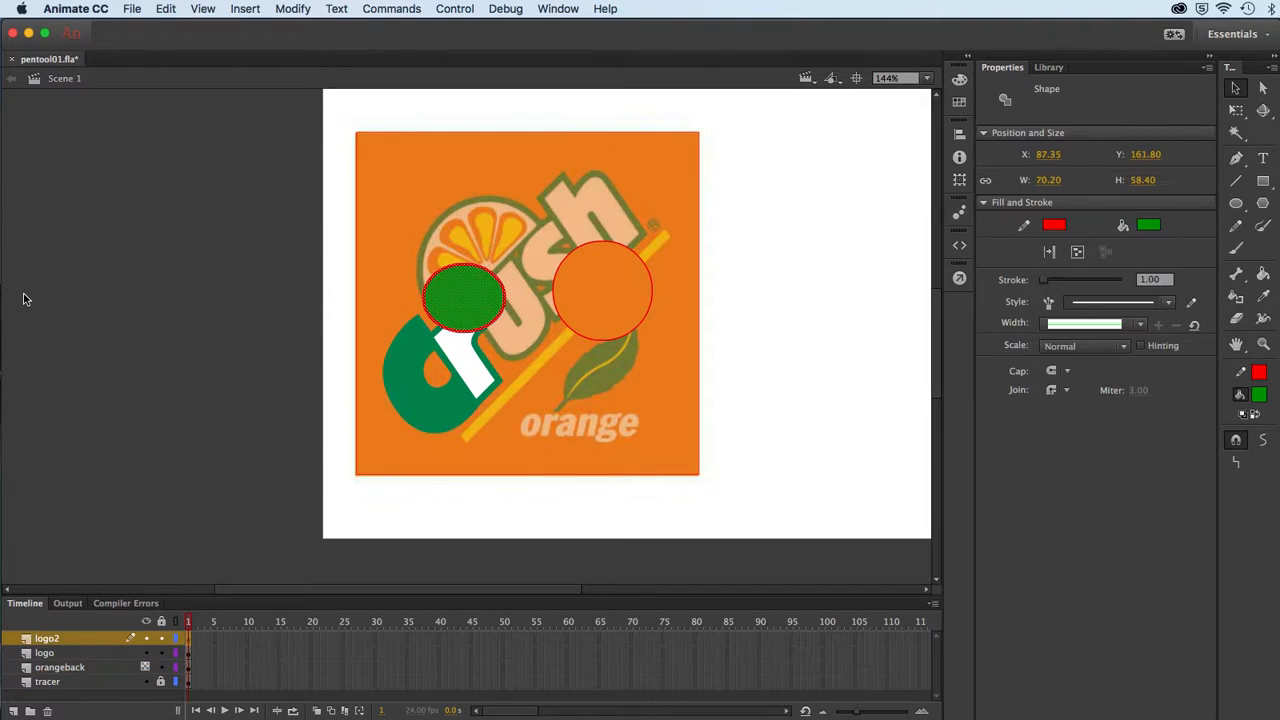
key(super+z)
key(super+z)
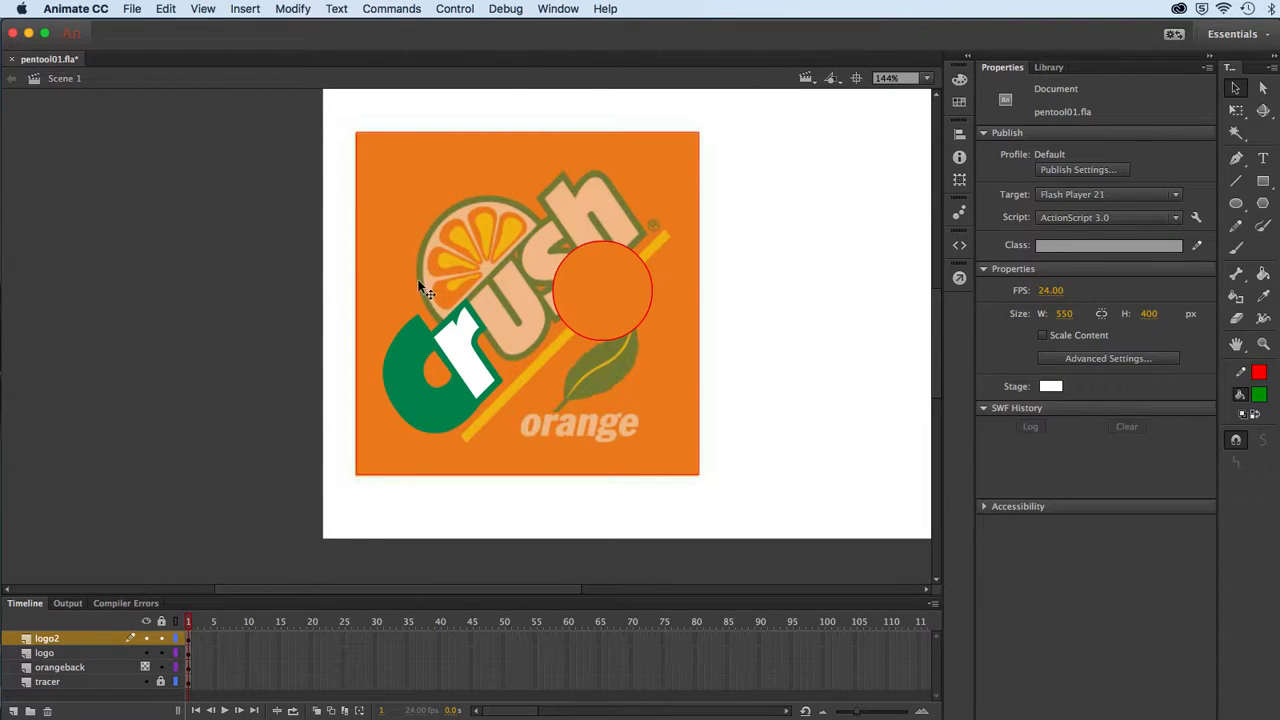
Delete the orange circle drawn over the letters on the logo2 layer.
mouse_move(619, 320)
mouse_down()
mouse_move(559, 273)
mouse_move(596, 318)
mouse_up()
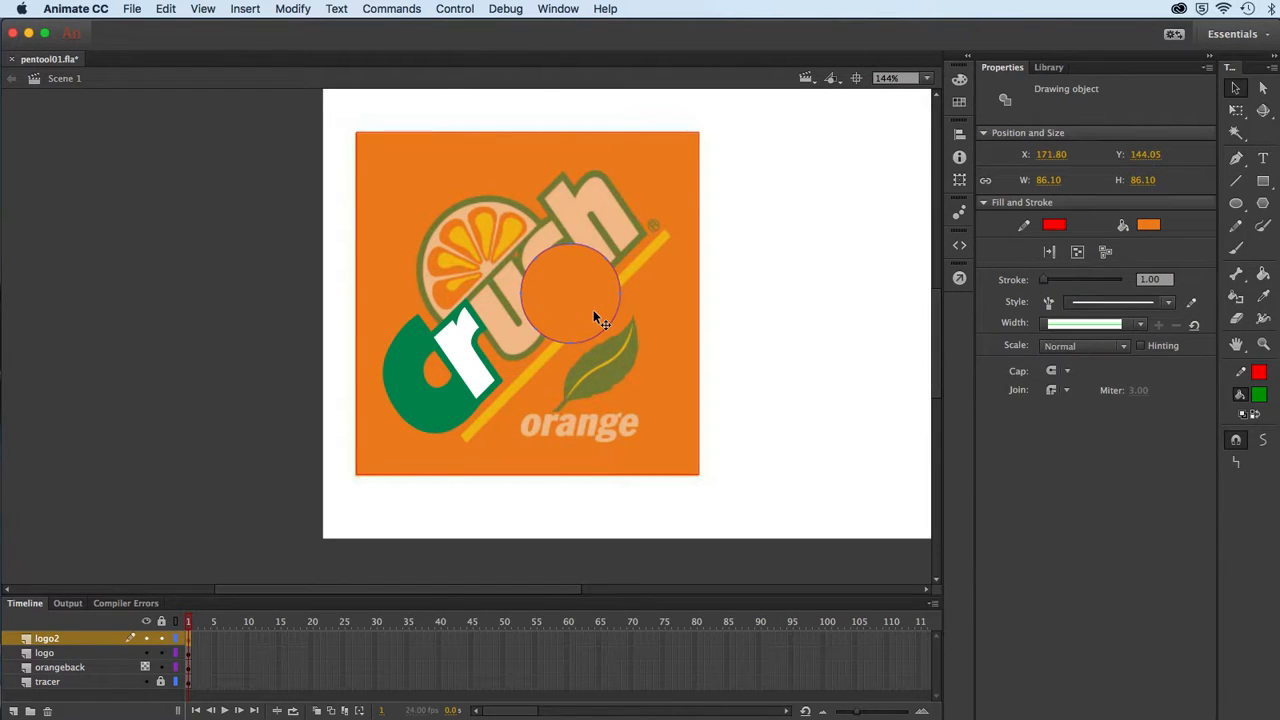
key(Delete)
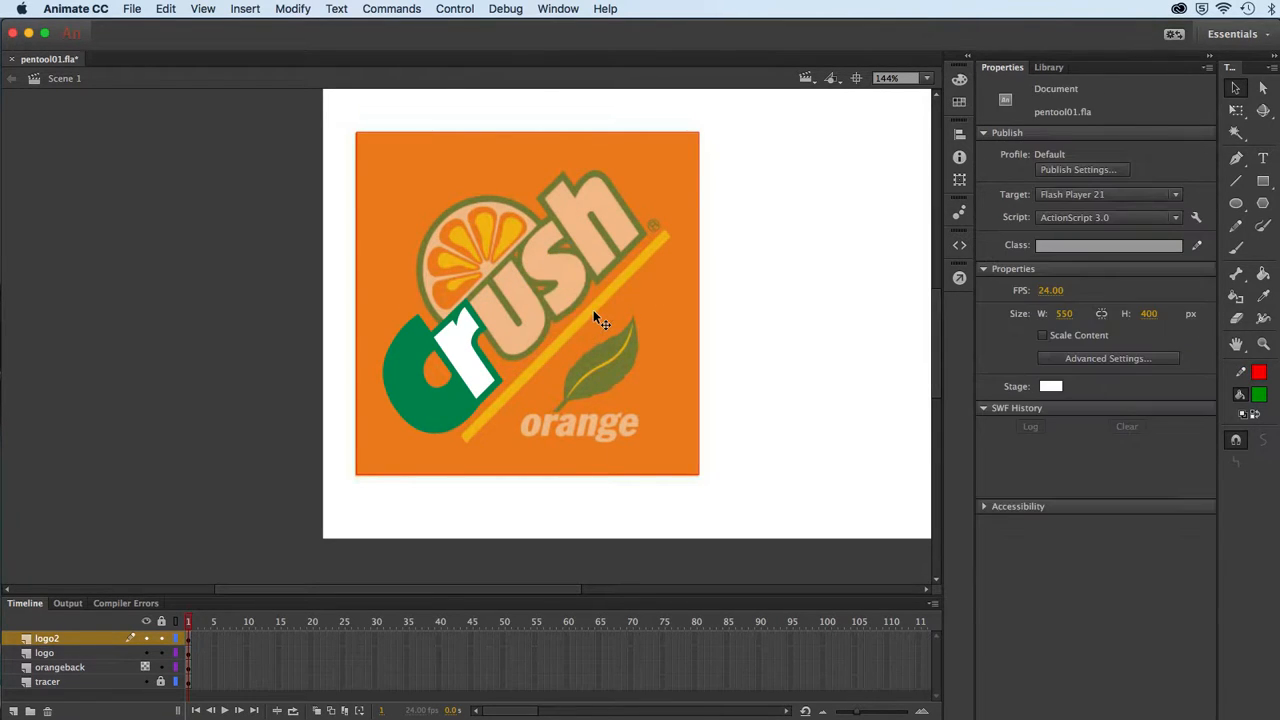
Save the document with the traced letters and the orange background.
click(132, 9)
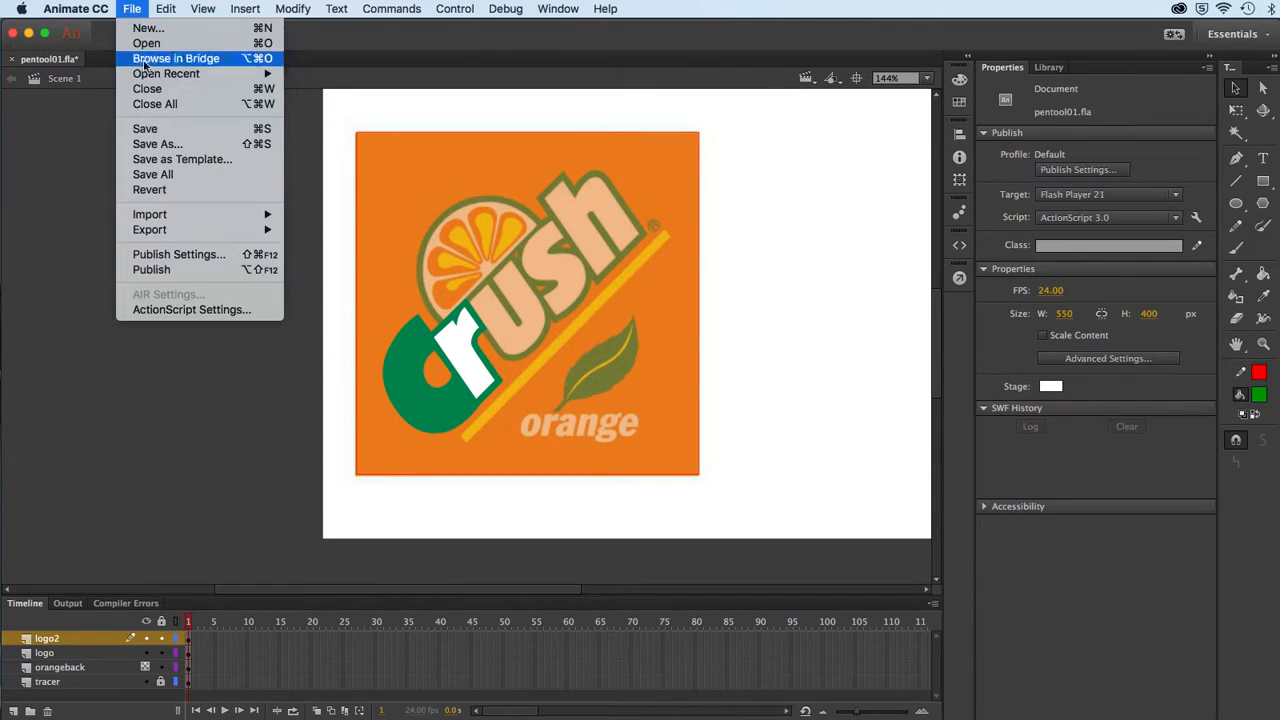
click(147, 129)
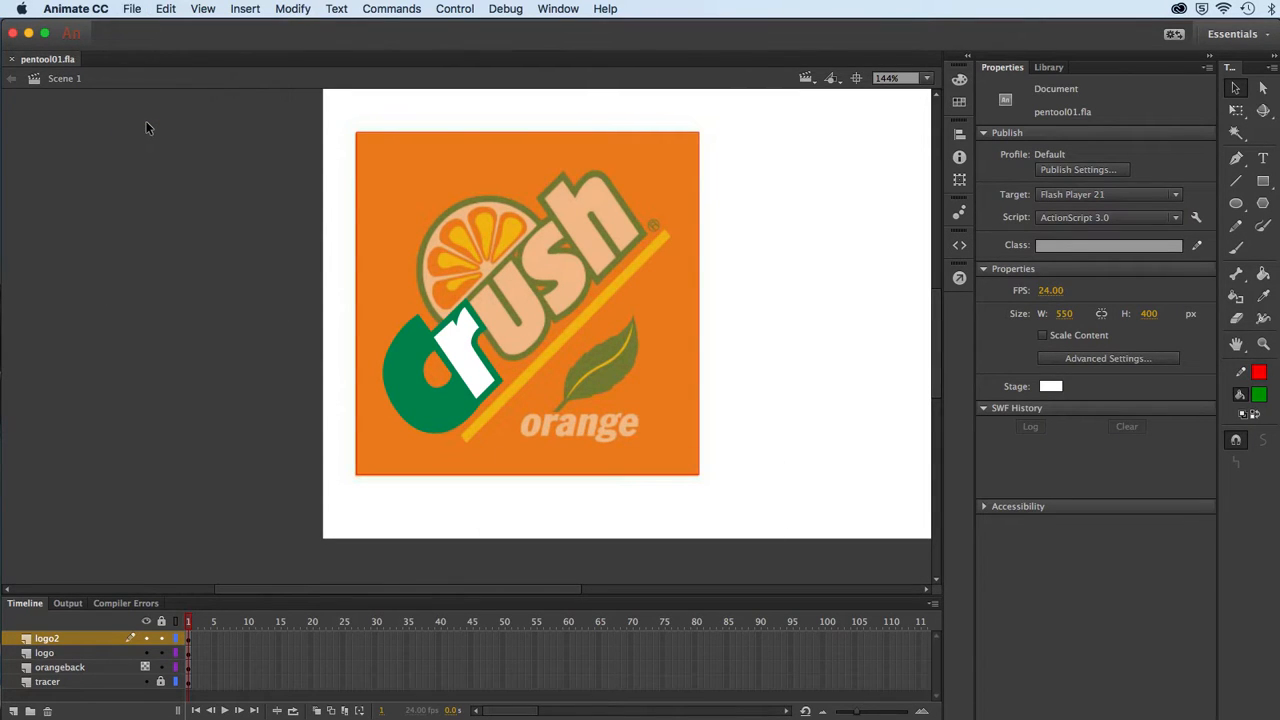